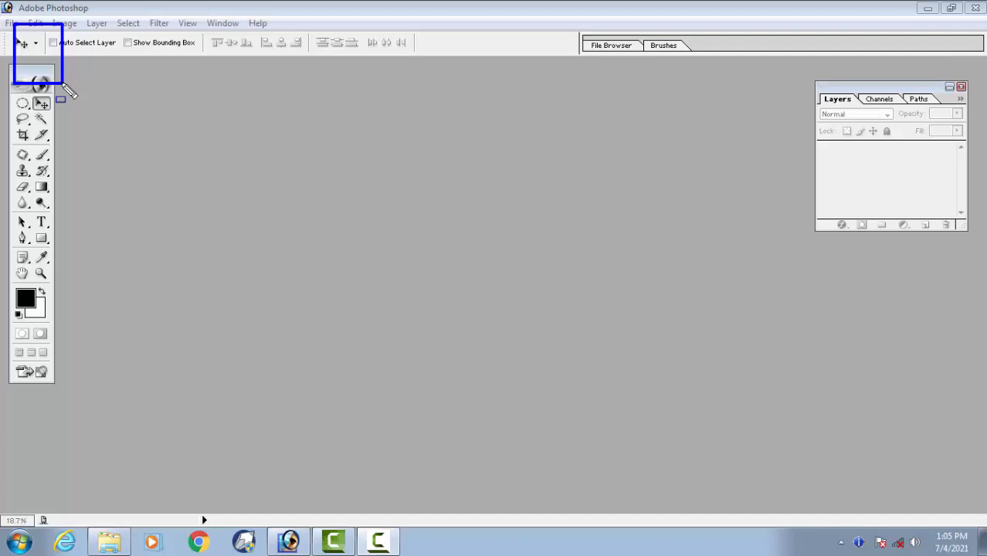
# - Set up a new document 15 inches wide and 10 inches high at 300 pixels/inch
pyautogui.click(12, 24)
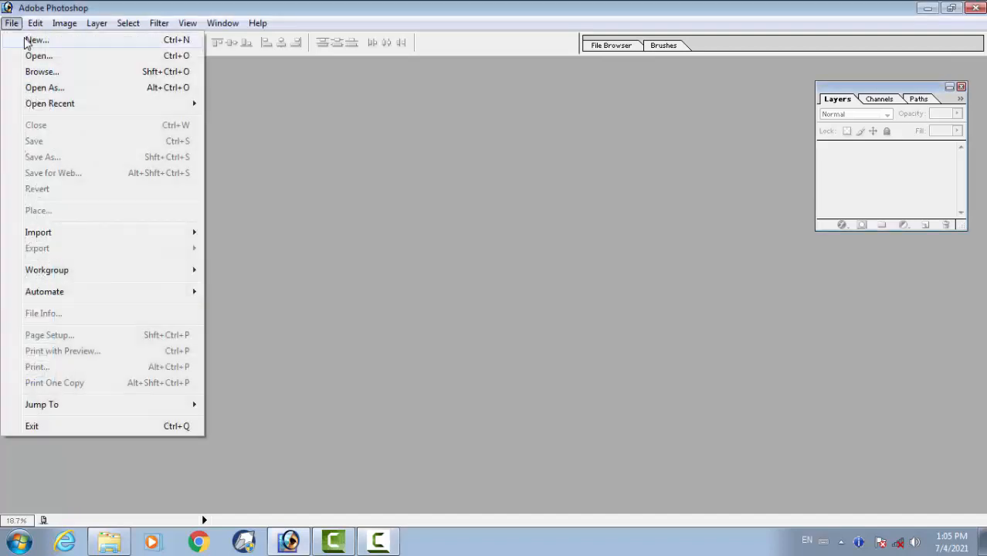
pyautogui.click(31, 37)
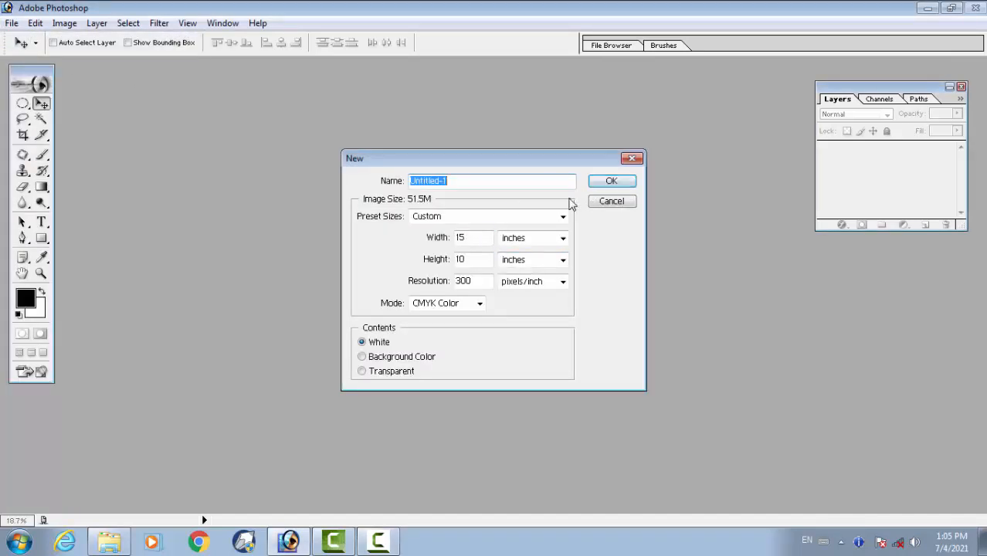
pyautogui.doubleClick(477, 238)
pyautogui.write('15')
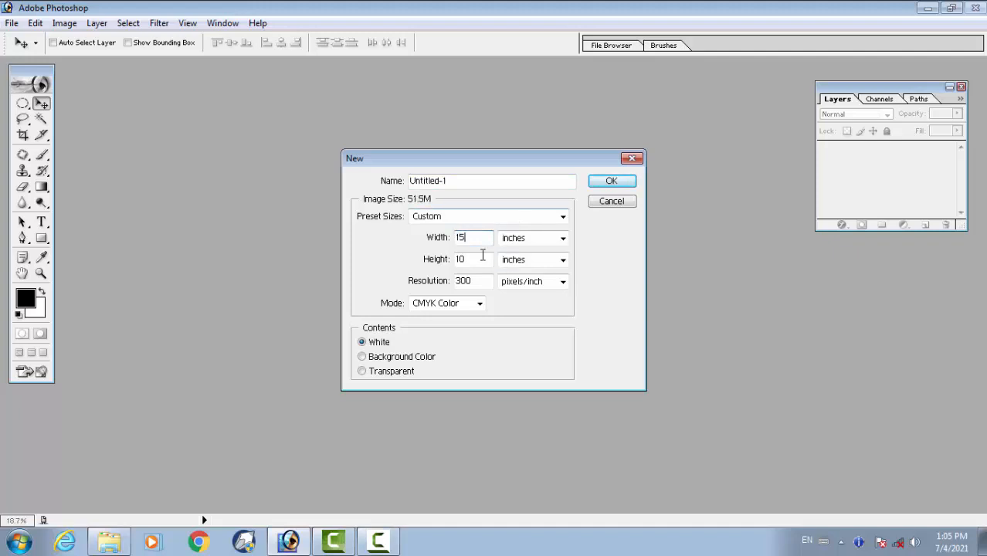
pyautogui.write('10')
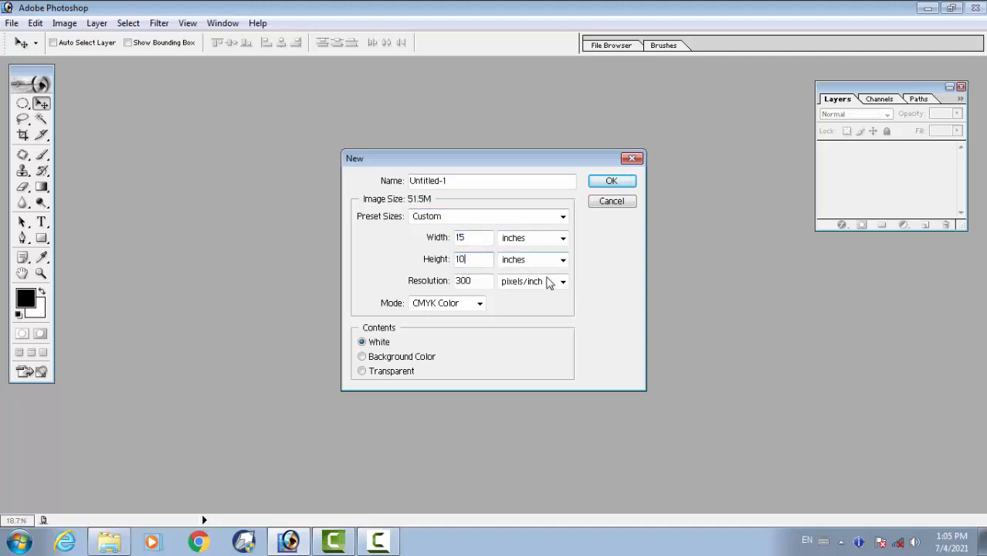
pyautogui.doubleClick(487, 281)
pyautogui.write('300')
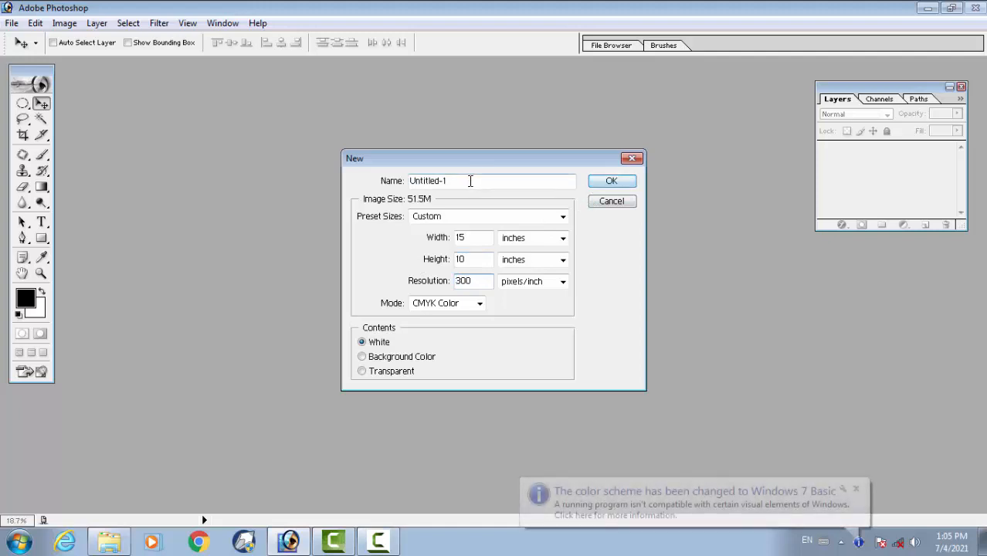
# - Name the new document "15*10 Psd", create it and maximize its window
pyautogui.doubleClick(470, 181)
pyautogui.write('15')
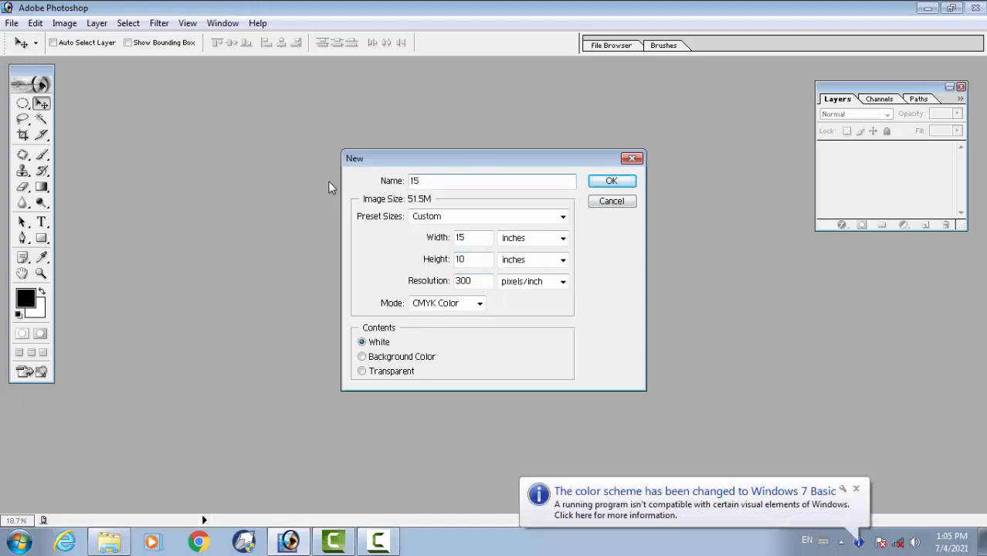
pyautogui.write('*10 ')
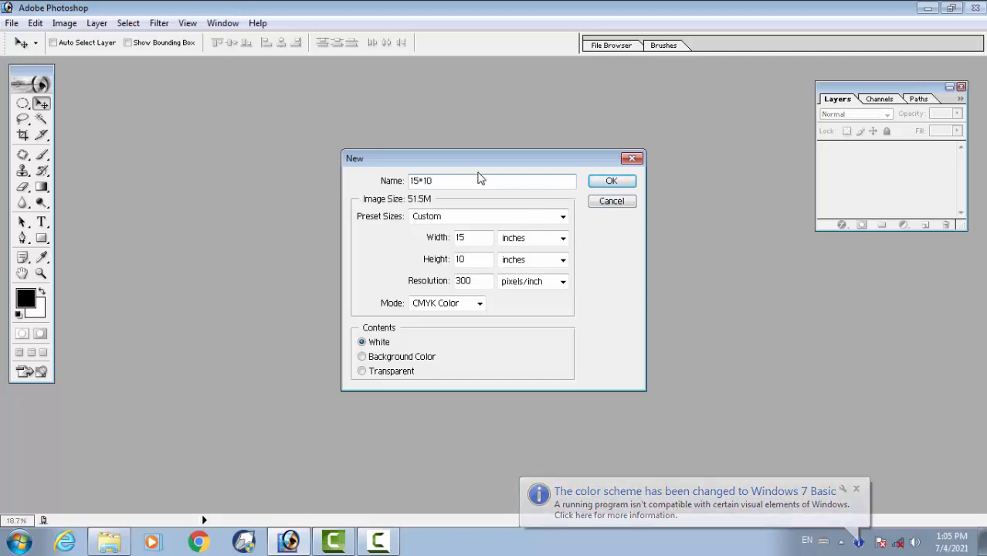
pyautogui.write('Ps')
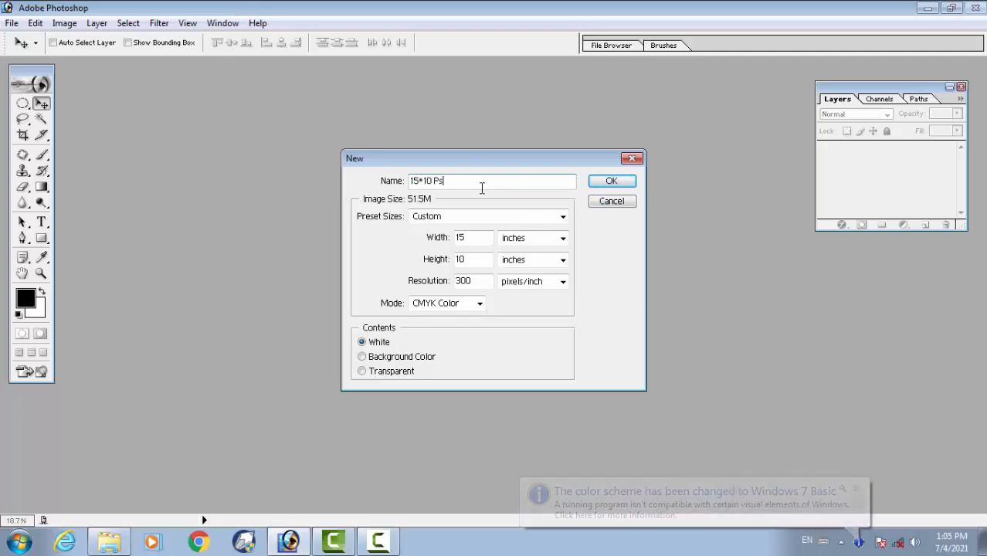
pyautogui.write('d')
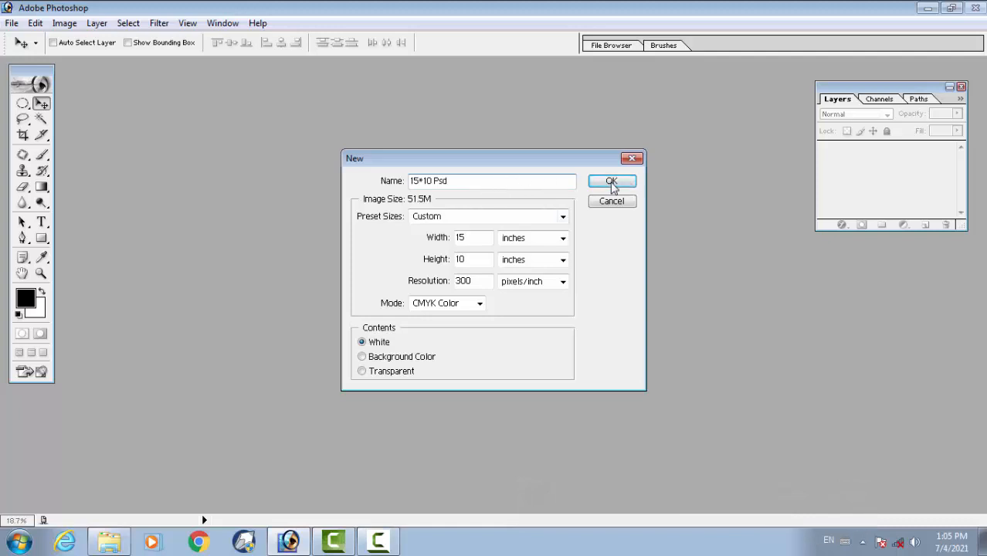
pyautogui.click(611, 184)
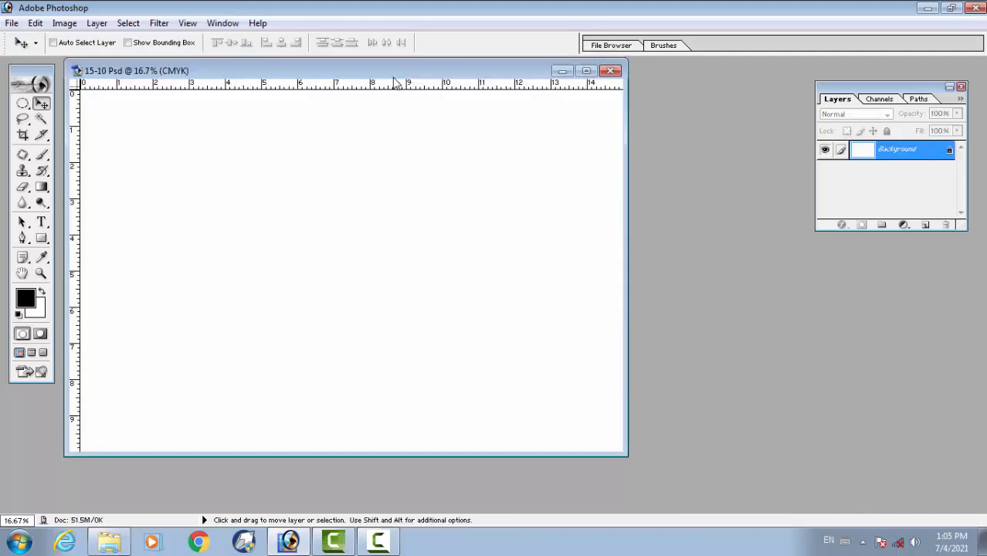
pyautogui.doubleClick(392, 75)
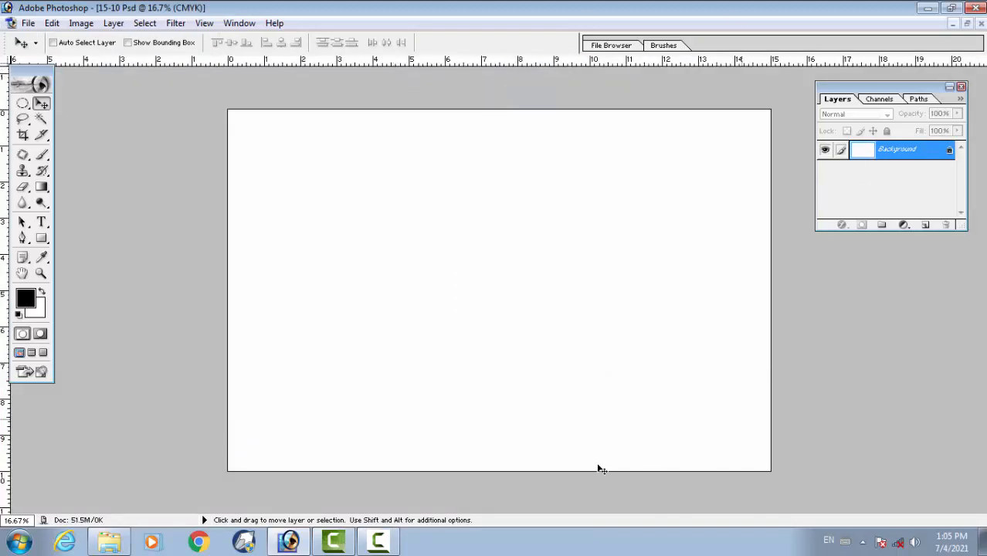
# - Open the image DIGITAL PAINTING BACKGROUND 5 from the digital art bg folder
pyautogui.click(28, 24)
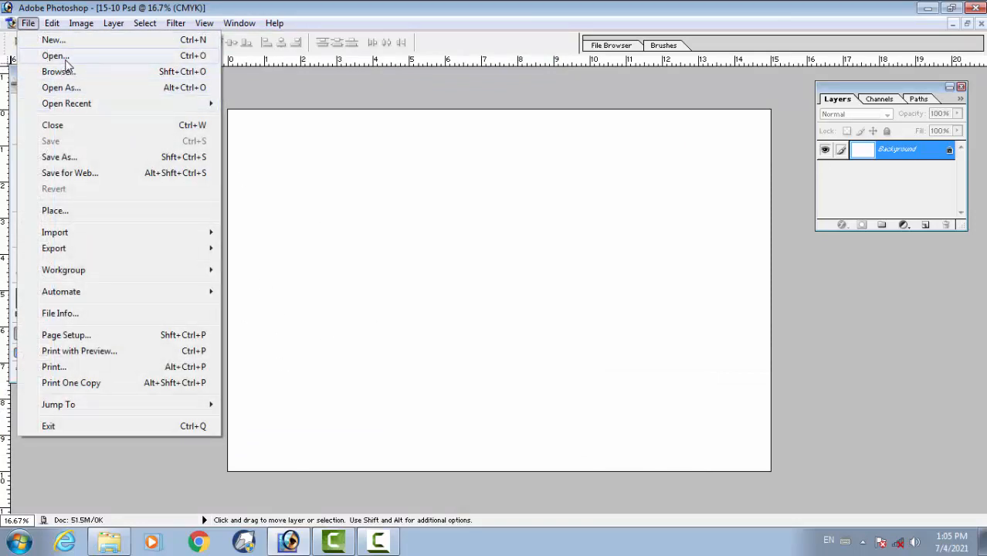
pyautogui.click(100, 59)
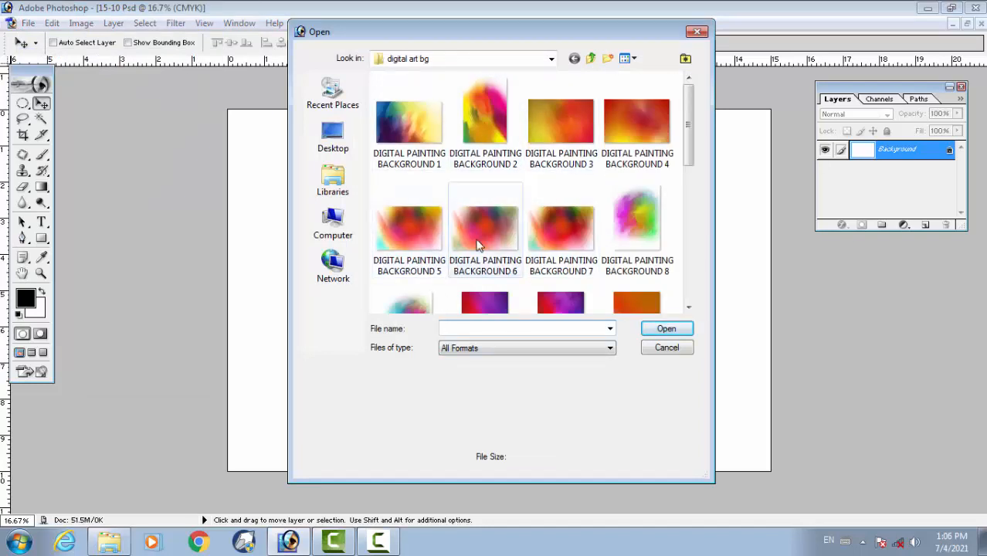
pyautogui.click(424, 226)
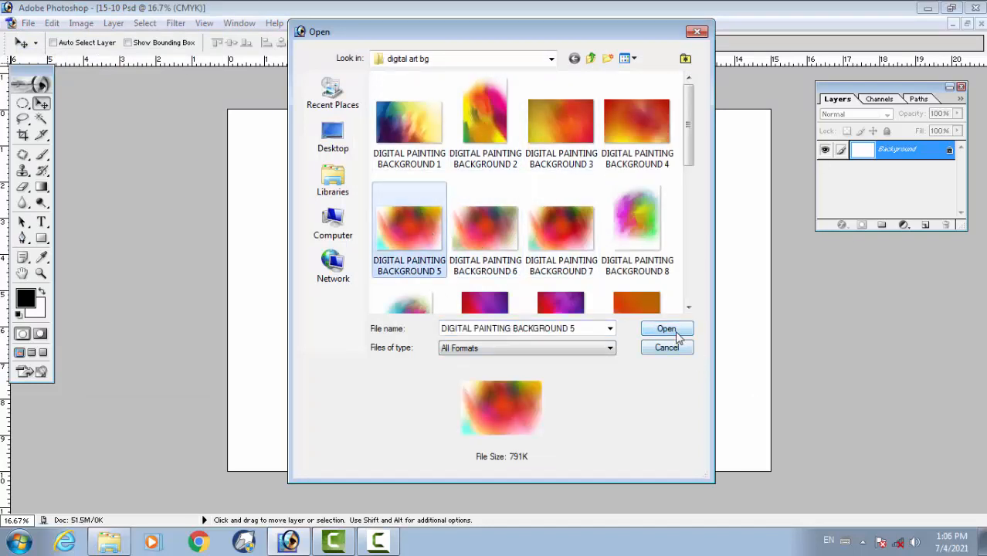
pyautogui.click(561, 303)
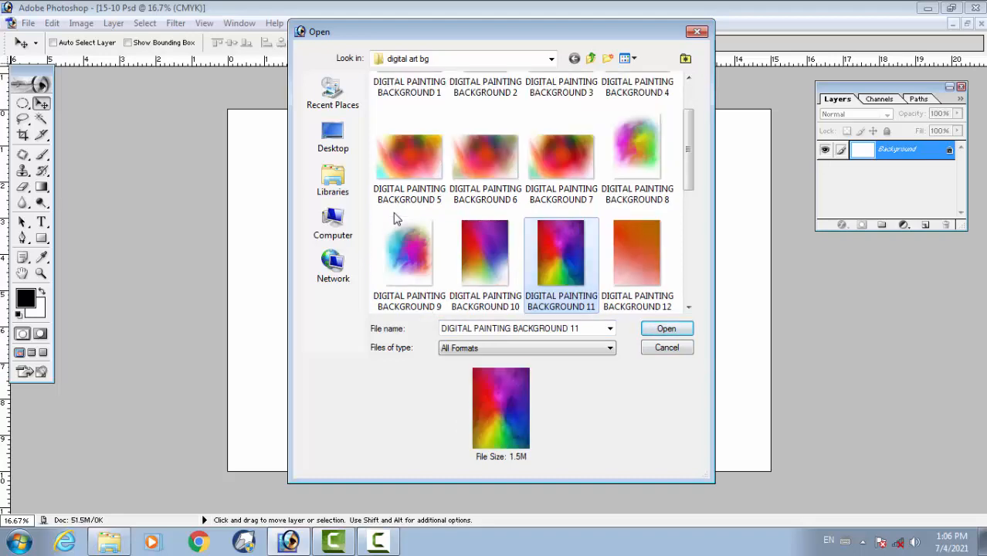
pyautogui.click(412, 184)
pyautogui.click(665, 328)
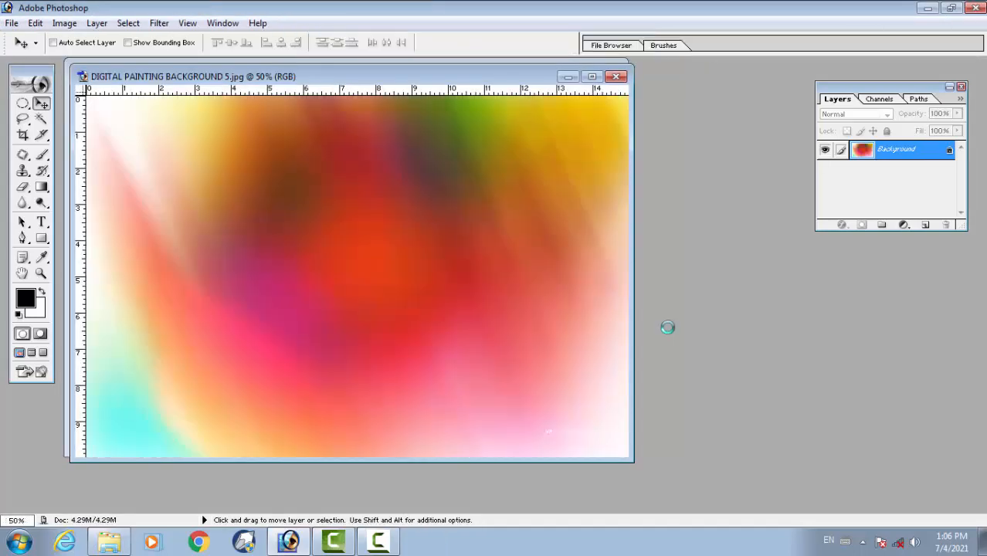
# - Copy the painting background into the blank 15-10 Psd document as a layer, close the source image and maximize the document
pyautogui.moveTo(475, 77); pyautogui.dragTo(580, 272)
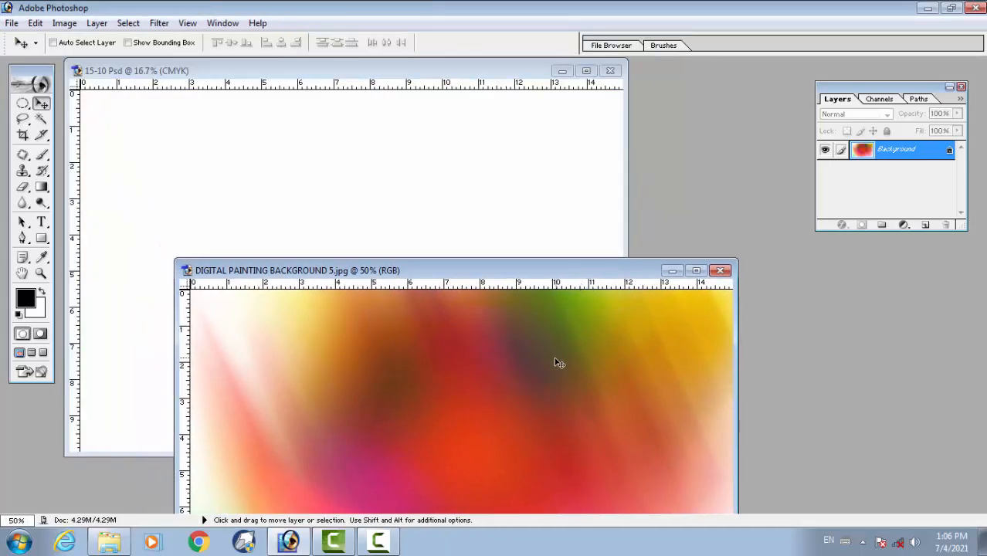
pyautogui.moveTo(568, 398); pyautogui.dragTo(458, 160)
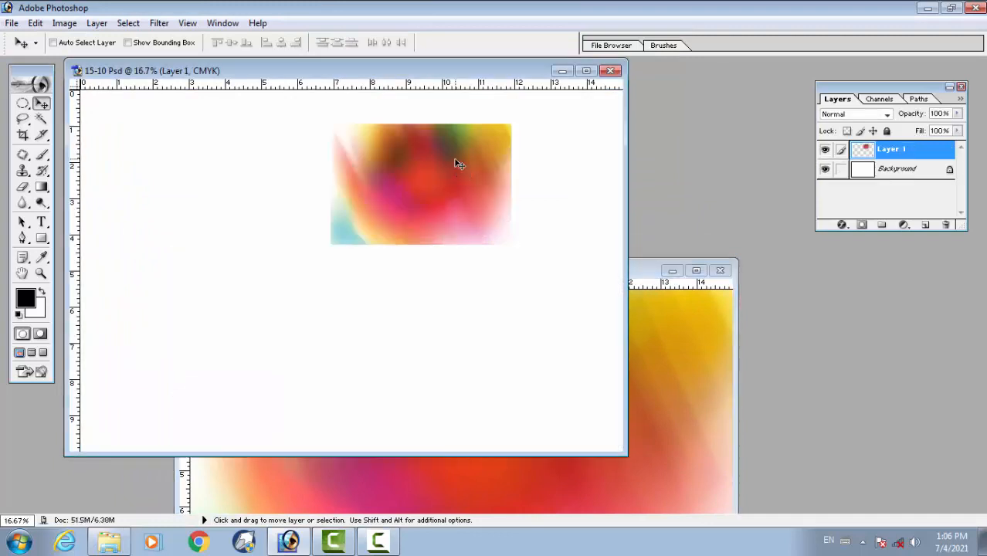
pyautogui.click(721, 270)
pyautogui.doubleClick(499, 71)
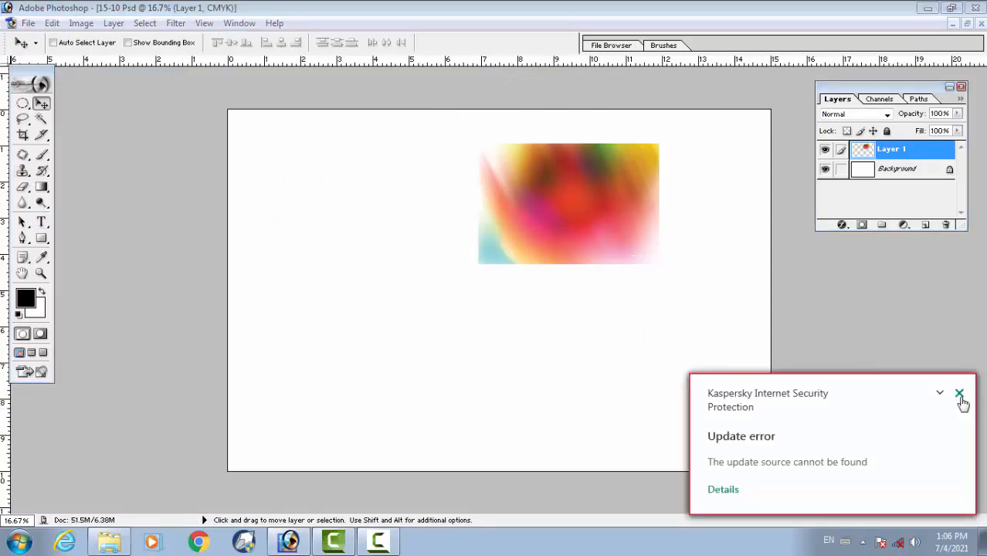
pyautogui.click(959, 395)
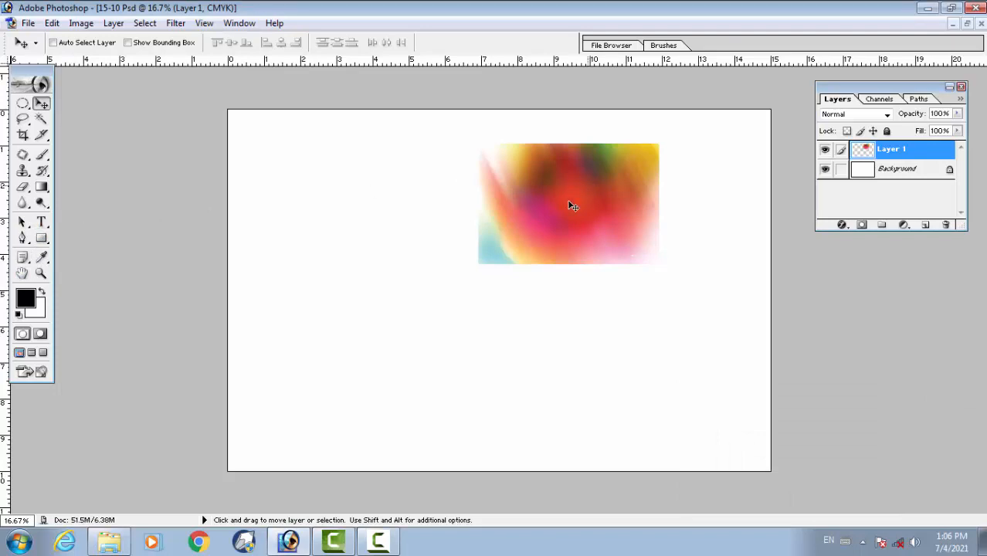
# - Scale the painting layer proportionally to about 296% and align it with the canvas's upper-left corner
pyautogui.hotkey('ctrl', 't')
pyautogui.moveTo(659, 265); pyautogui.dragTo(743, 365)
pyautogui.moveTo(478, 333); pyautogui.dragTo(232, 453)
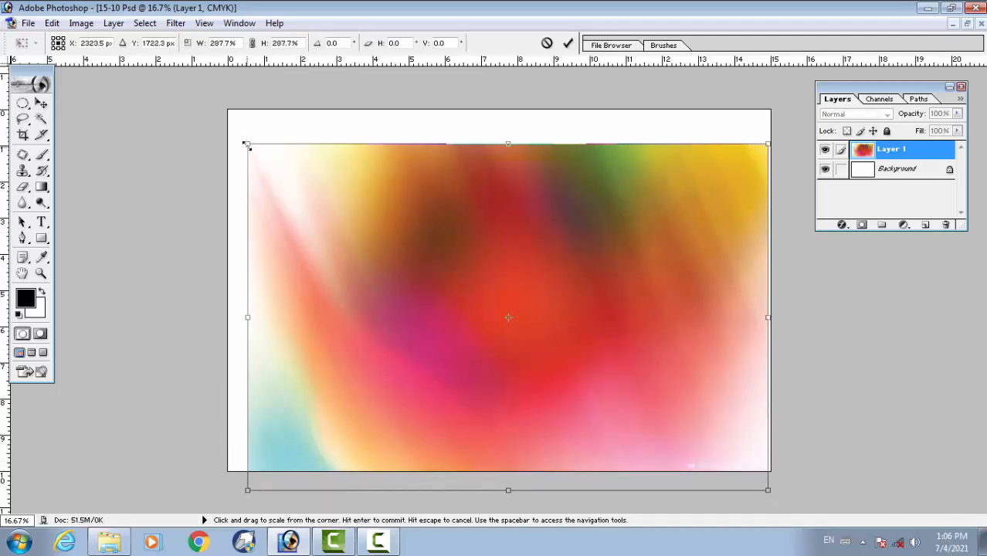
pyautogui.moveTo(247, 145); pyautogui.dragTo(226, 112)
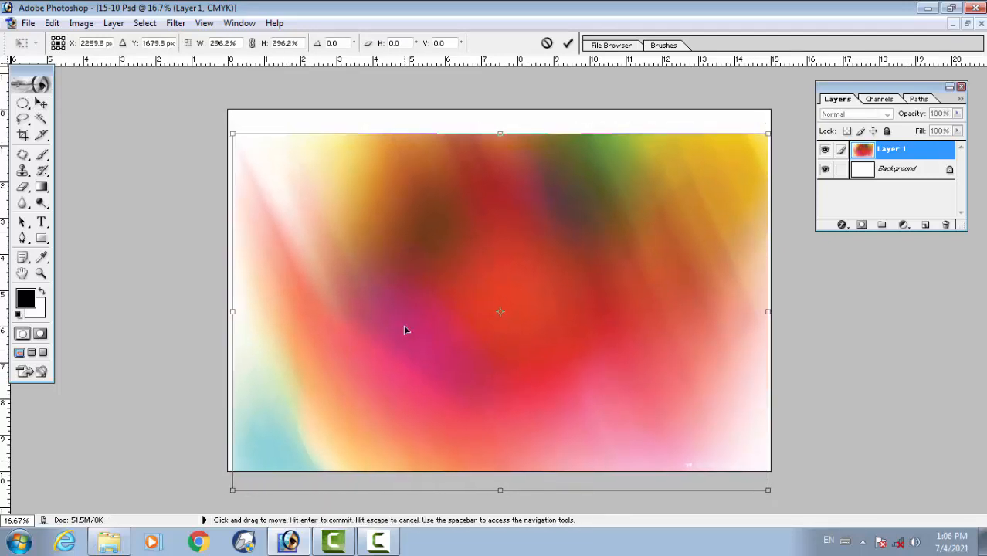
pyautogui.press('Return')
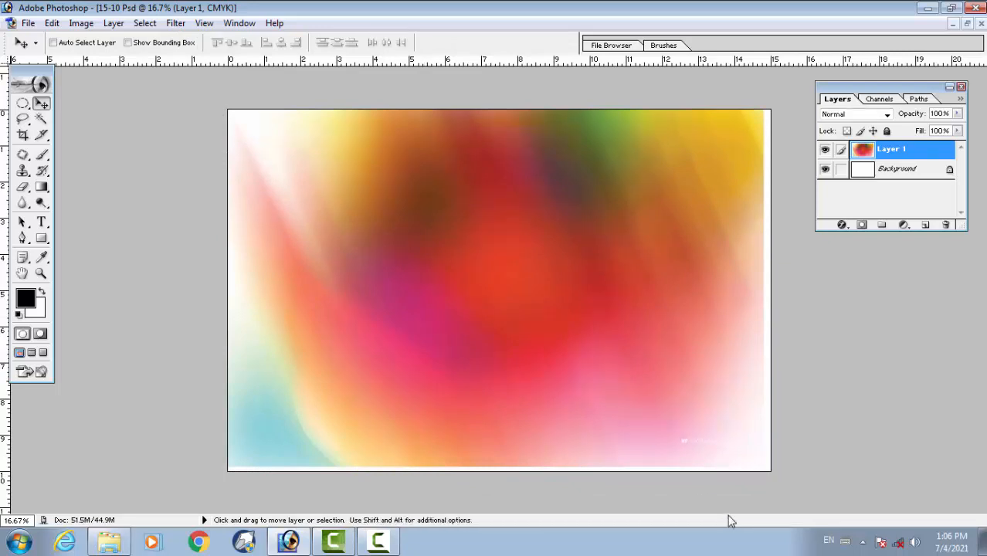
# - Enlarge the painting layer by a further scale of about 112% from its upper-left corner to cover the whole canvas
pyautogui.hotkey('ctrl', 't')
pyautogui.moveTo(770, 471); pyautogui.dragTo(817, 519)
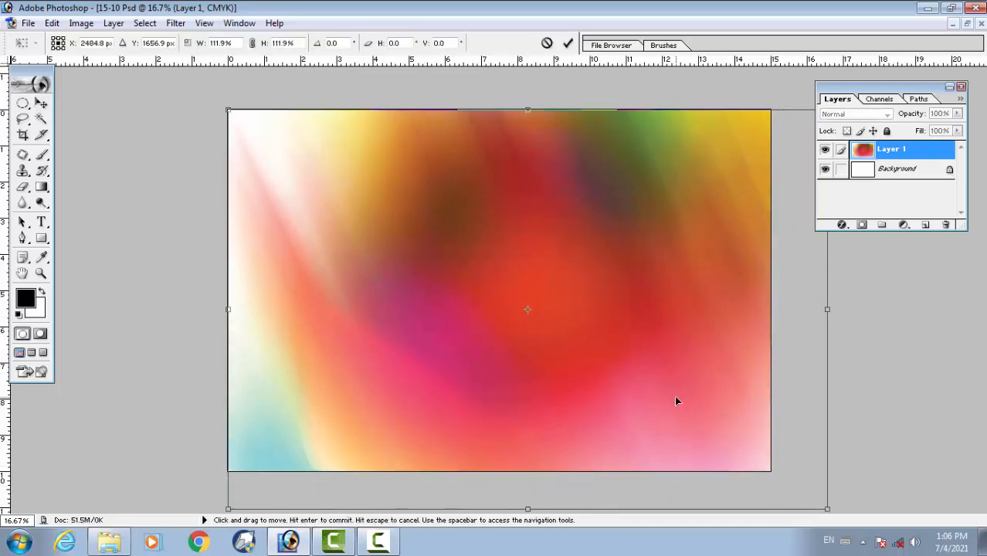
pyautogui.press('Return')
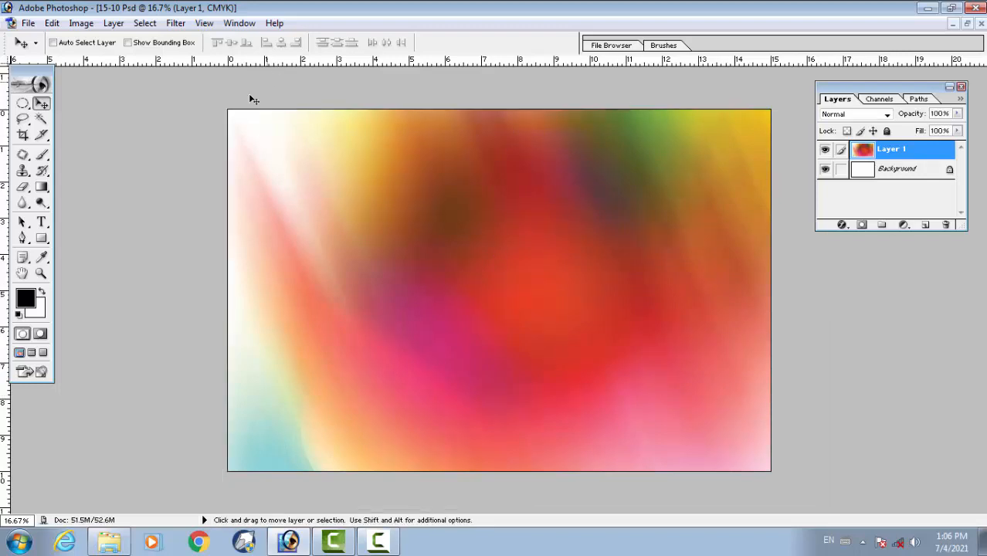
# - Apply the Blur More filter to the painting layer
pyautogui.click(113, 23)
pyautogui.moveTo(170, 29)
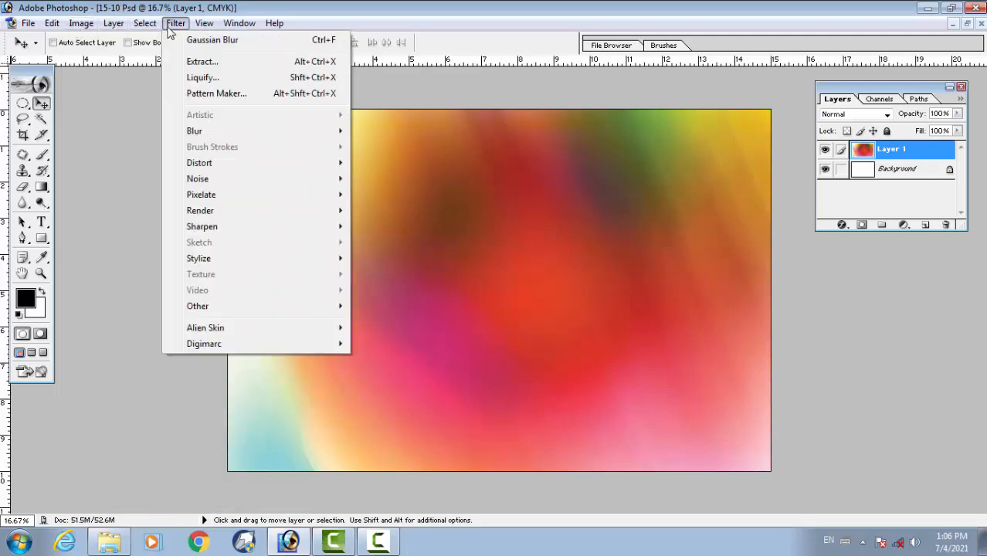
pyautogui.moveTo(207, 131)
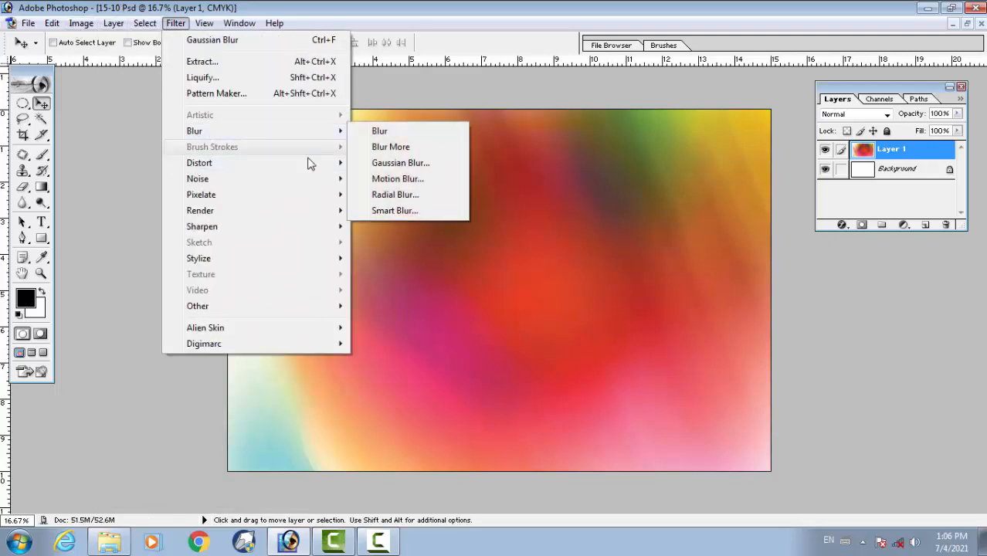
pyautogui.click(388, 152)
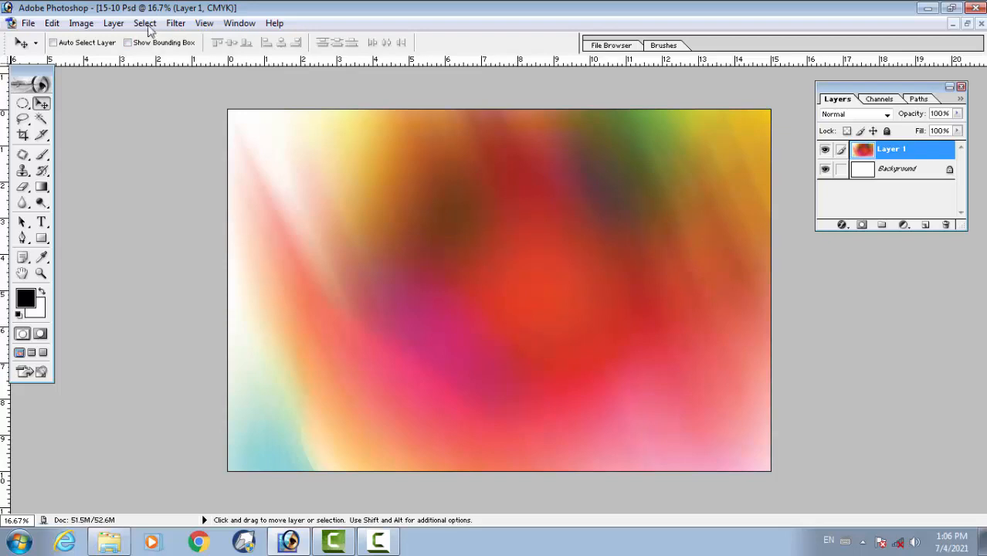
# - Apply a Gaussian Blur with a radius of 67.9 pixels to the painting layer
pyautogui.click(175, 23)
pyautogui.moveTo(201, 135)
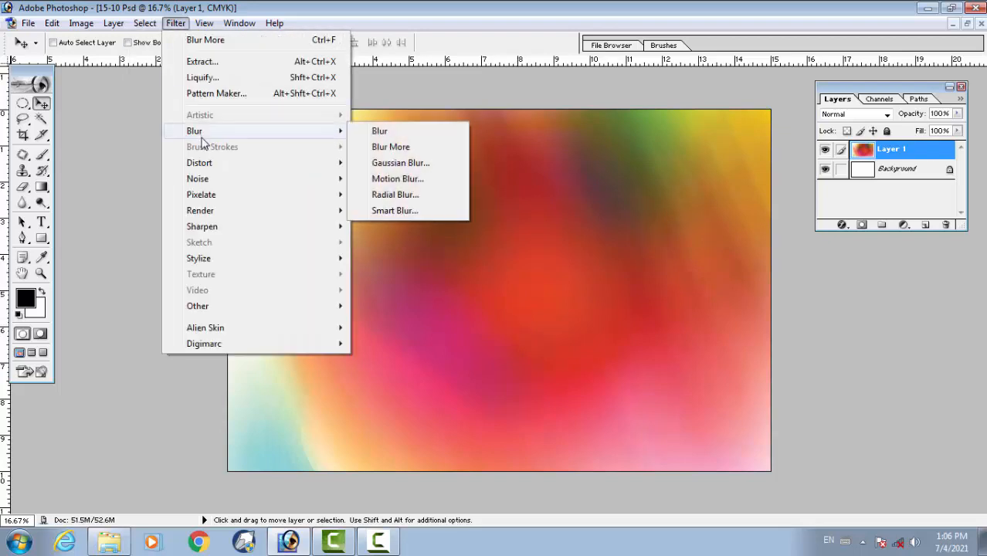
pyautogui.click(402, 163)
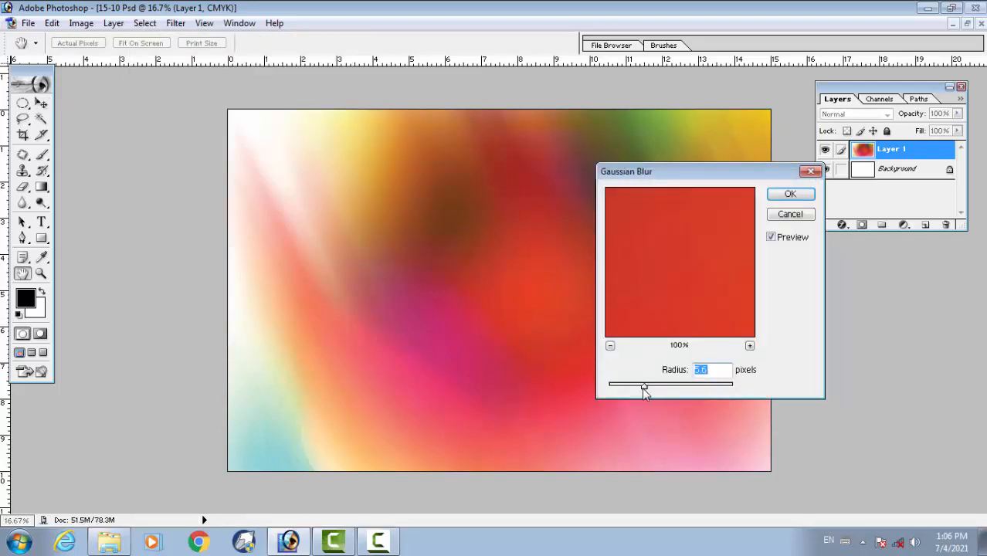
pyautogui.moveTo(644, 387); pyautogui.dragTo(700, 388)
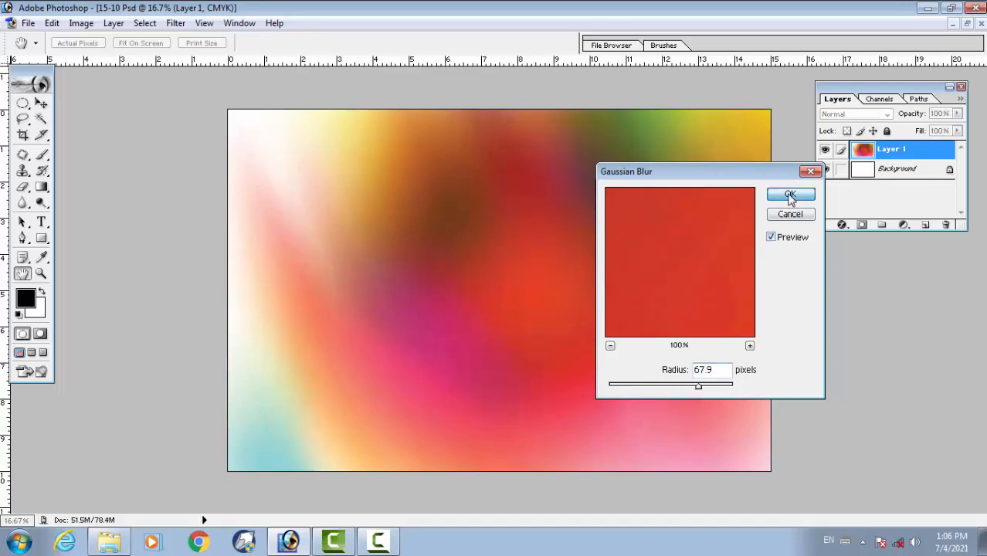
pyautogui.click(789, 196)
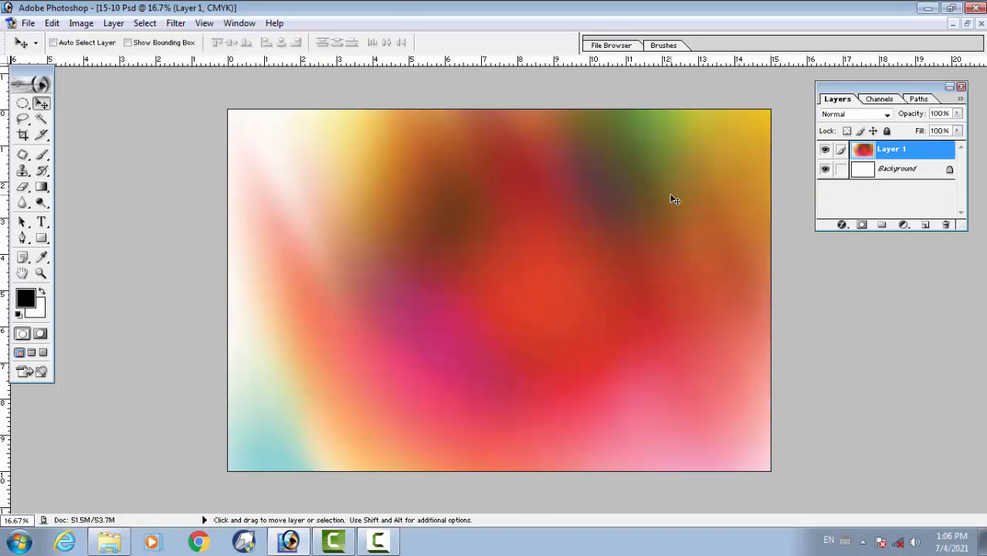
# - Open the deity image PicsArt_11-13-08.17.03 from New folder on the Desktop
pyautogui.click(28, 24)
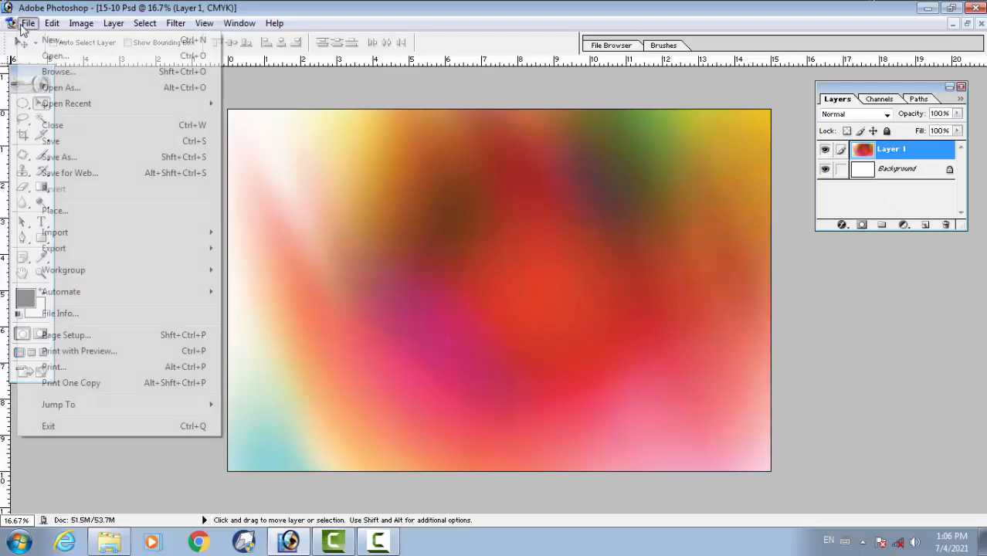
pyautogui.click(39, 57)
pyautogui.click(332, 137)
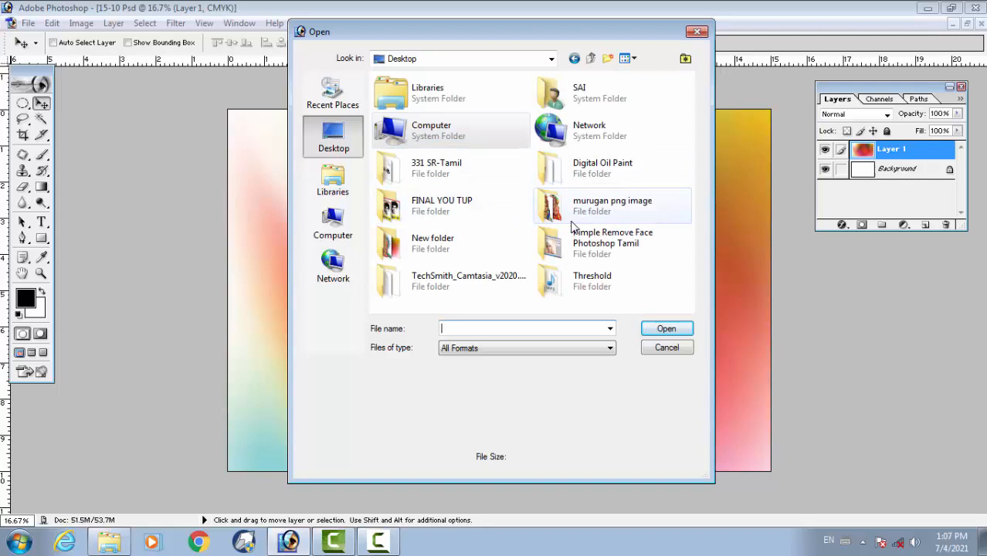
pyautogui.doubleClick(417, 243)
pyautogui.click(485, 133)
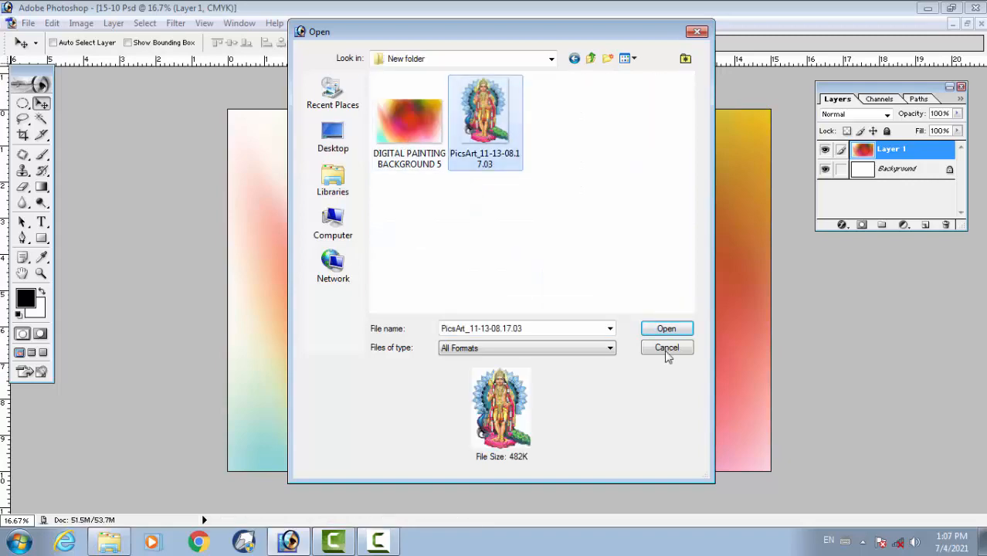
pyautogui.click(666, 329)
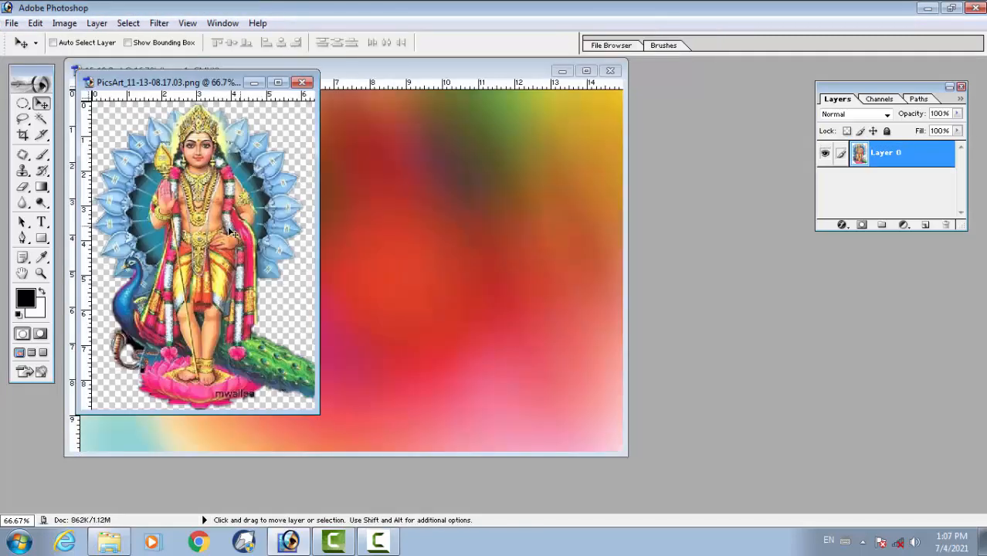
# - Copy the deity image into the 15-10 Psd document as a new layer and maximize that document
pyautogui.moveTo(229, 232); pyautogui.dragTo(413, 277)
pyautogui.moveTo(280, 78); pyautogui.dragTo(373, 173)
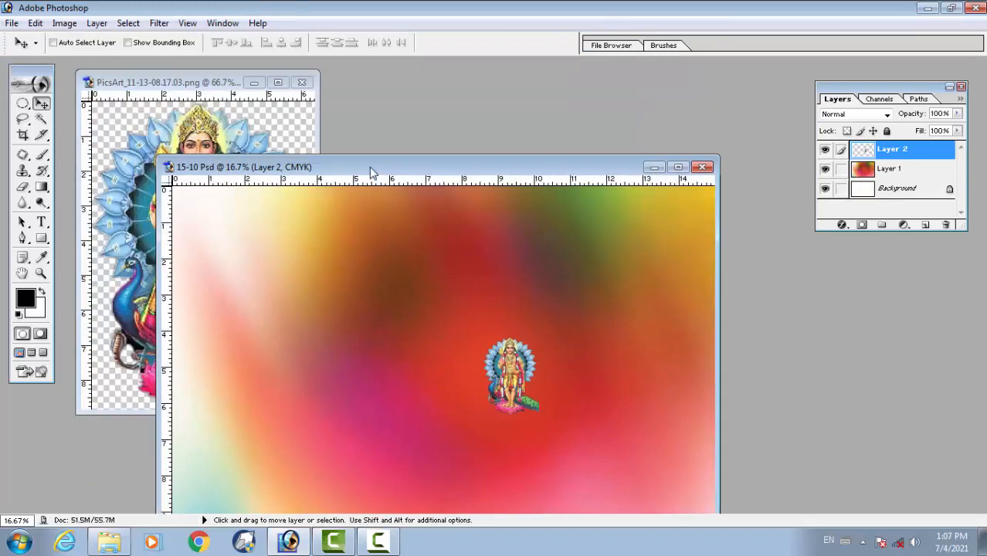
pyautogui.doubleClick(380, 162)
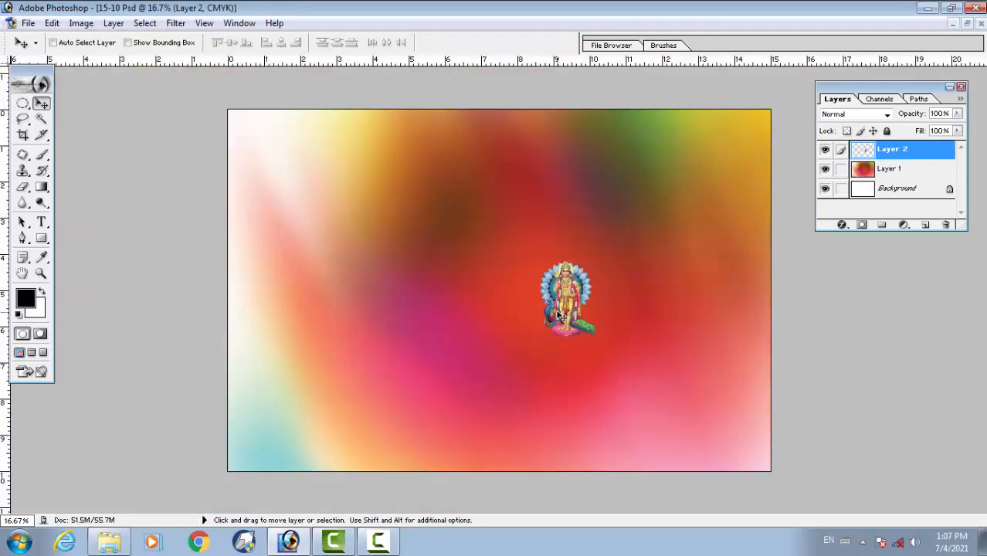
# - Scale the deity layer proportionally to about 365% and place it in the left half of the canvas
pyautogui.moveTo(556, 311); pyautogui.dragTo(470, 466)
pyautogui.hotkey('ctrl', 't')
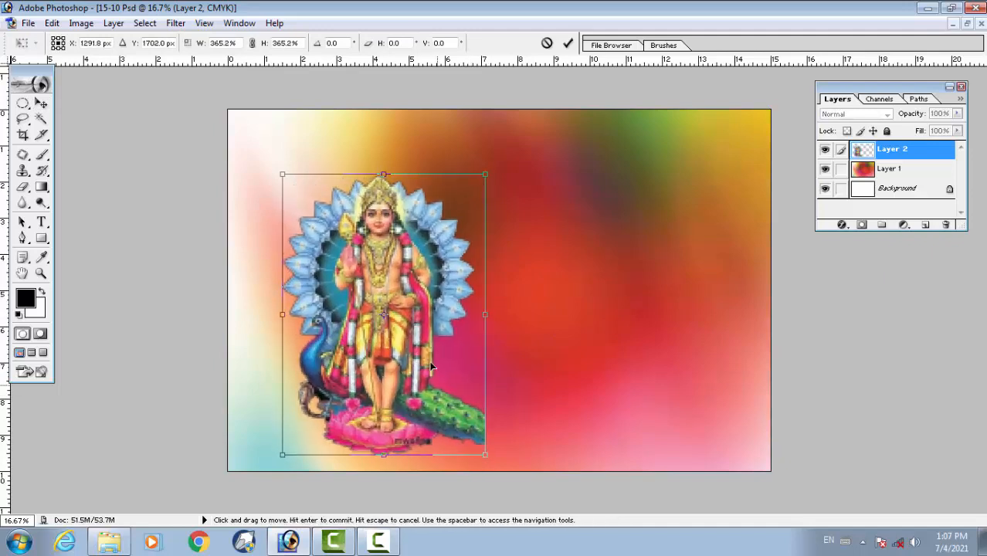
pyautogui.press('Return')
pyautogui.moveTo(429, 364); pyautogui.dragTo(379, 337)
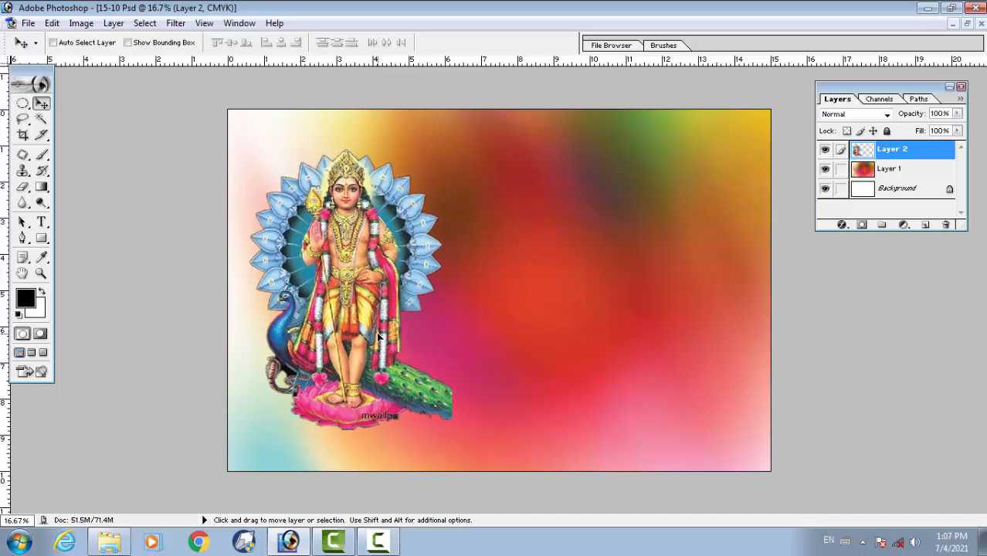
# - Enlarge the deity layer a little more from its upper-left corner and nudge it up and to the left on the canvas
pyautogui.hotkey('ctrl', 't')
pyautogui.moveTo(454, 434); pyautogui.dragTo(477, 461)
pyautogui.press('Return')
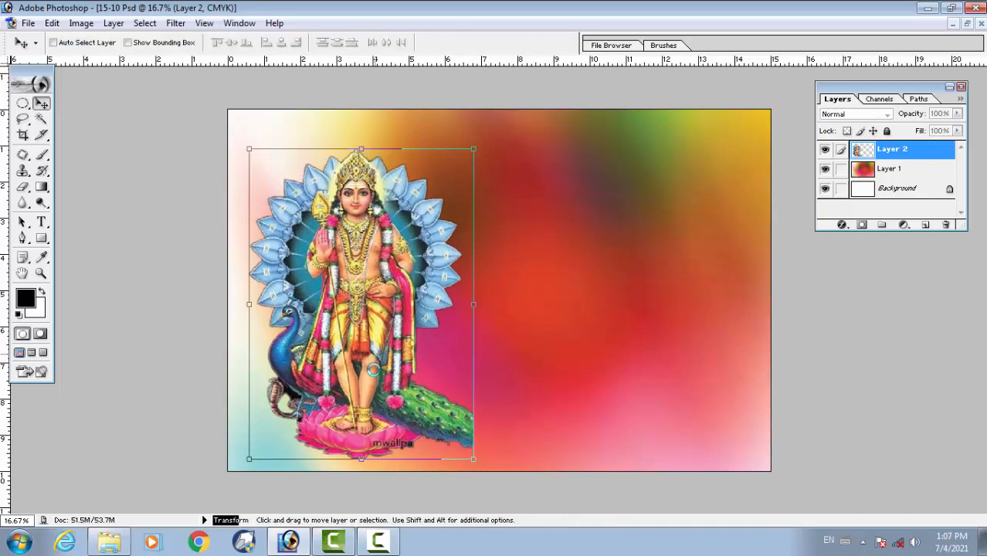
pyautogui.moveTo(373, 370); pyautogui.dragTo(365, 356)
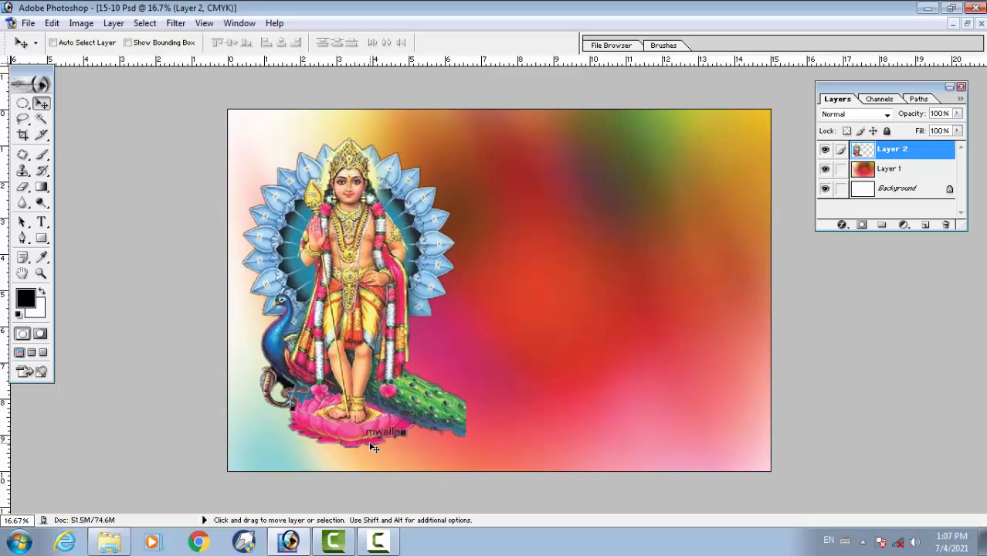
# - Cover the "mwallpa" watermark on the lotus with petal areas sampled nearby, using the Clone Stamp with a 70-pixel brush
pyautogui.press('z')
pyautogui.moveTo(355, 422); pyautogui.dragTo(453, 450)
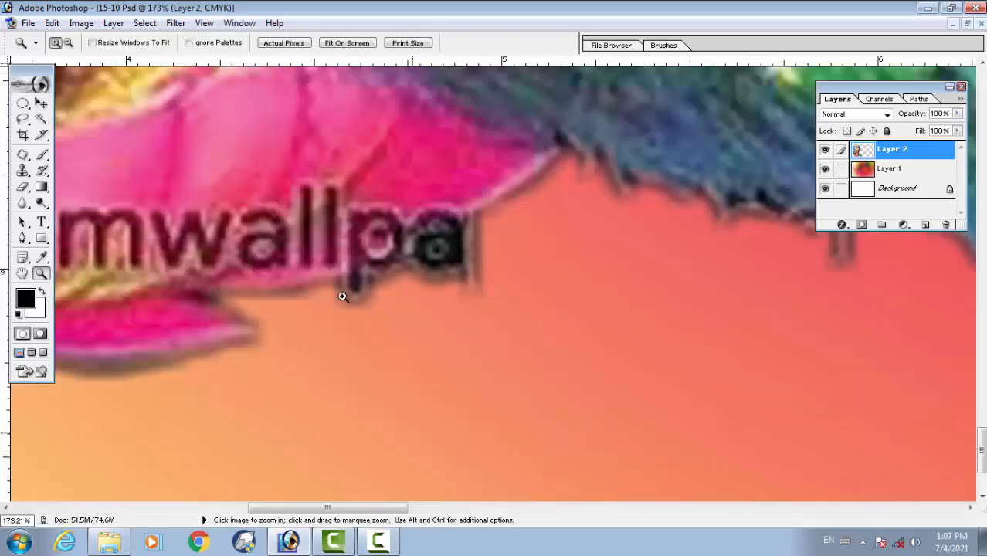
pyautogui.rightClick(369, 247)
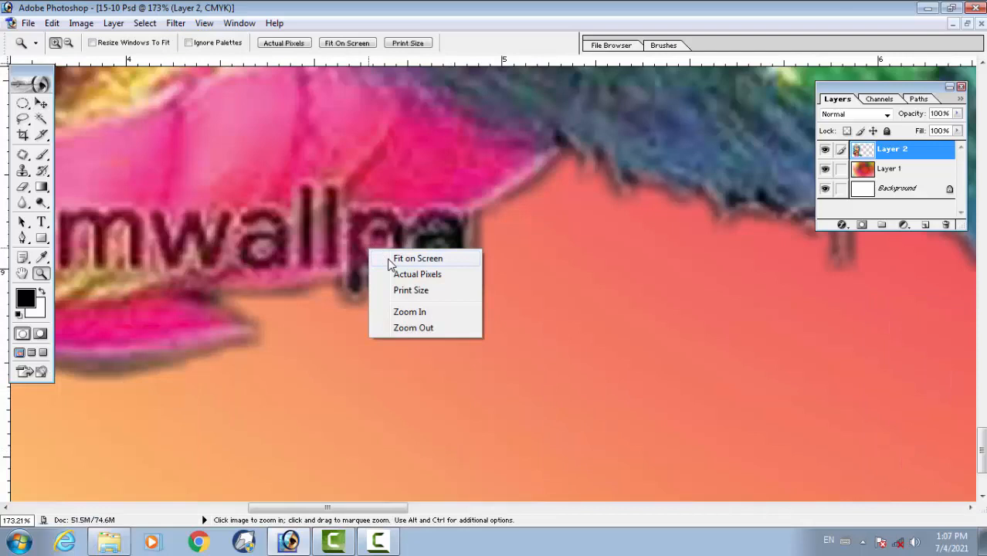
pyautogui.click(388, 263)
pyautogui.moveTo(300, 415); pyautogui.dragTo(475, 497)
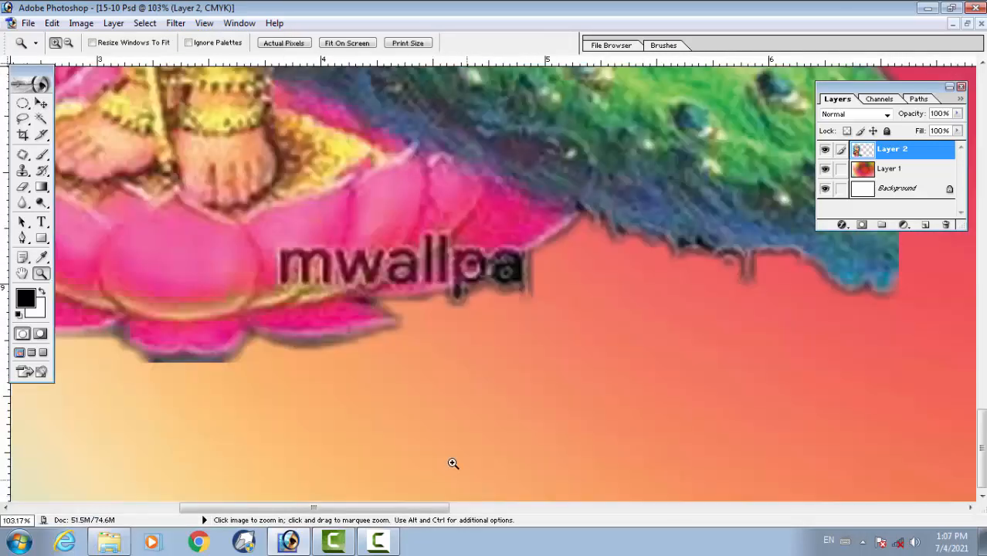
pyautogui.click(23, 170)
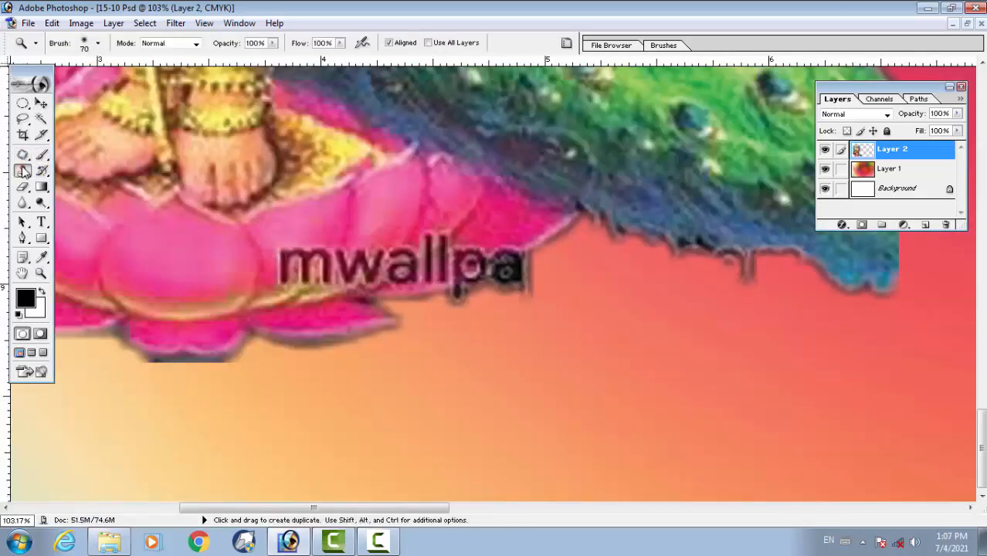
pyautogui.keyDown('alt'); pyautogui.click(385, 228); pyautogui.keyUp('alt')
pyautogui.moveTo(360, 258)
pyautogui.mouseDown()
pyautogui.moveTo(349, 271)
pyautogui.moveTo(309, 260)
pyautogui.mouseUp()
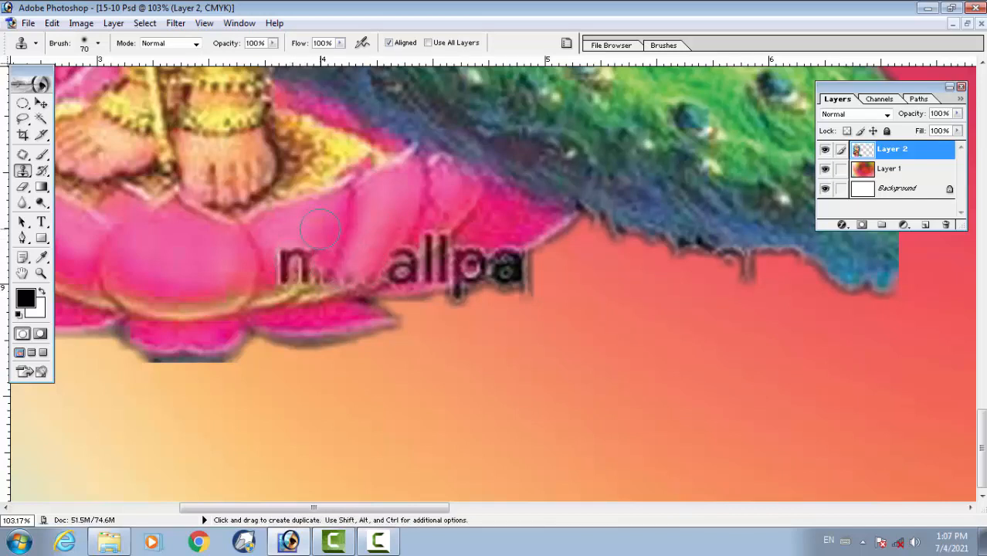
pyautogui.keyDown('alt'); pyautogui.click(316, 223); pyautogui.keyUp('alt')
pyautogui.moveTo(295, 269)
pyautogui.mouseDown()
pyautogui.moveTo(296, 246)
pyautogui.moveTo(300, 267)
pyautogui.moveTo(404, 271)
pyautogui.moveTo(417, 249)
pyautogui.moveTo(451, 260)
pyautogui.moveTo(445, 268)
pyautogui.moveTo(459, 280)
pyautogui.moveTo(476, 268)
pyautogui.moveTo(505, 279)
pyautogui.moveTo(513, 246)
pyautogui.moveTo(430, 270)
pyautogui.moveTo(417, 284)
pyautogui.moveTo(432, 292)
pyautogui.moveTo(453, 282)
pyautogui.moveTo(434, 232)
pyautogui.moveTo(519, 244)
pyautogui.moveTo(473, 296)
pyautogui.mouseUp()
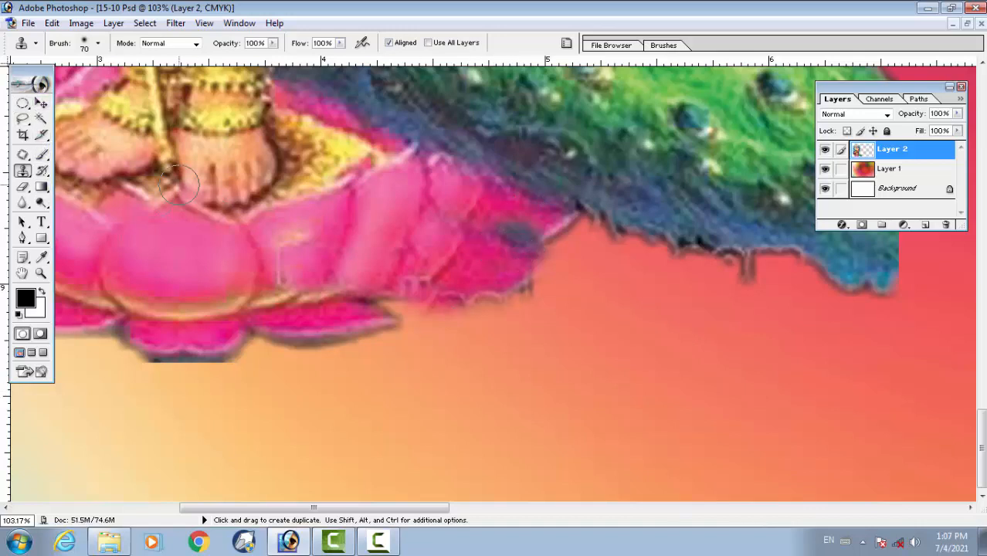
# - Erase the watermark remnants and ragged edges below the lotus and peacock tail with a soft 125-pixel eraser
pyautogui.press('e')
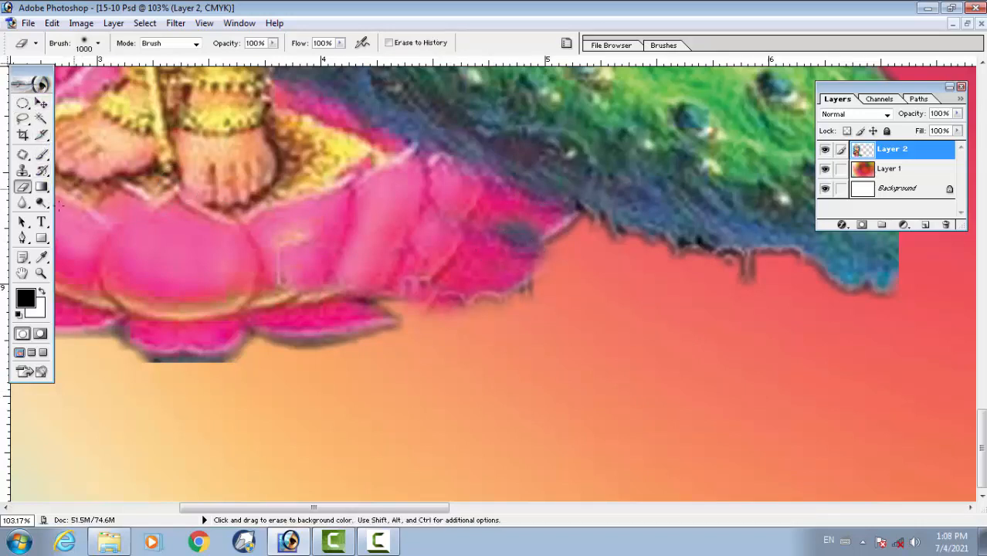
pyautogui.press('[')
pyautogui.press('[')
pyautogui.press('[')
pyautogui.press('[')
pyautogui.press('[')
pyautogui.press('[')
pyautogui.press('[')
pyautogui.press('[')
pyautogui.press('[')
pyautogui.press('[')
pyautogui.press('[')
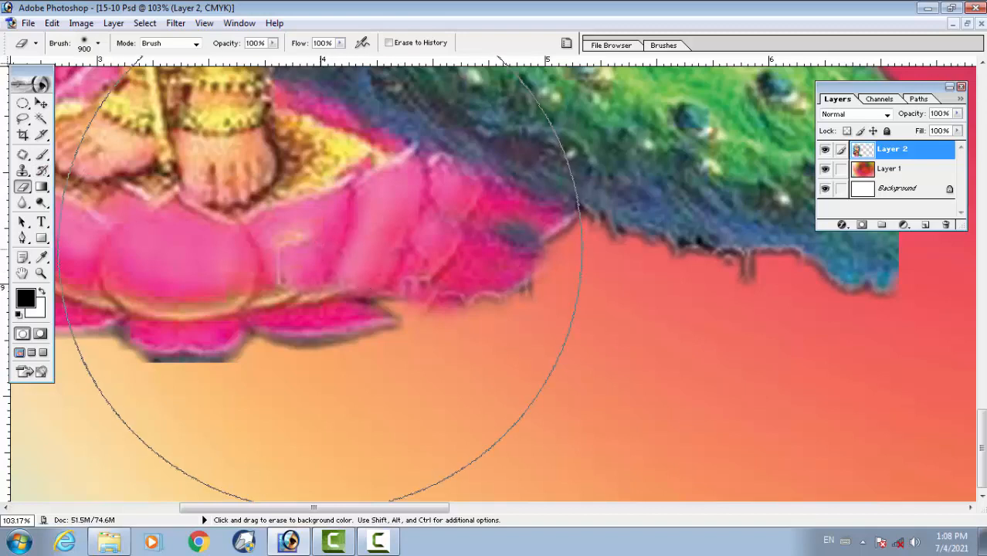
pyautogui.press('[')
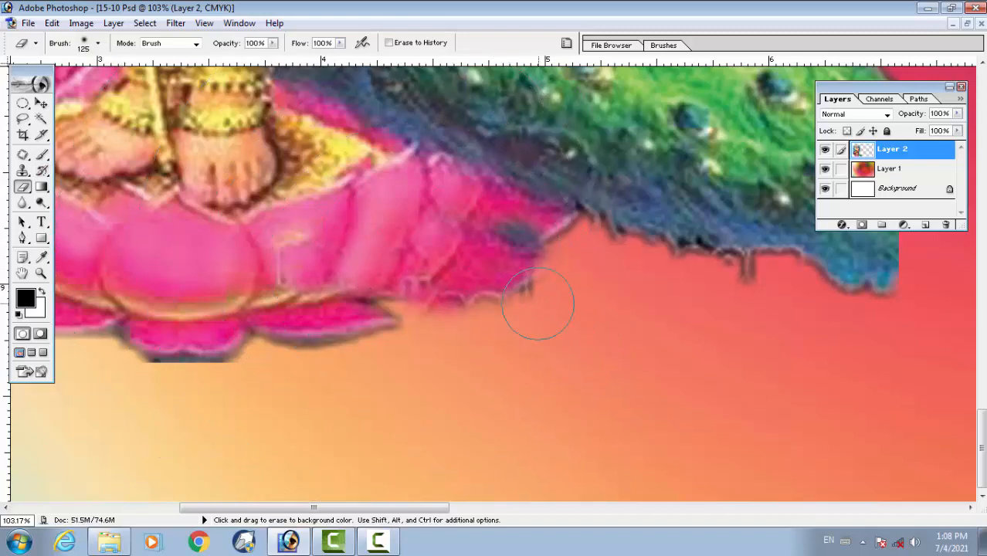
pyautogui.moveTo(537, 304)
pyautogui.mouseDown()
pyautogui.moveTo(484, 314)
pyautogui.moveTo(534, 292)
pyautogui.moveTo(433, 331)
pyautogui.moveTo(556, 273)
pyautogui.moveTo(441, 318)
pyautogui.moveTo(543, 299)
pyautogui.moveTo(724, 303)
pyautogui.mouseUp()
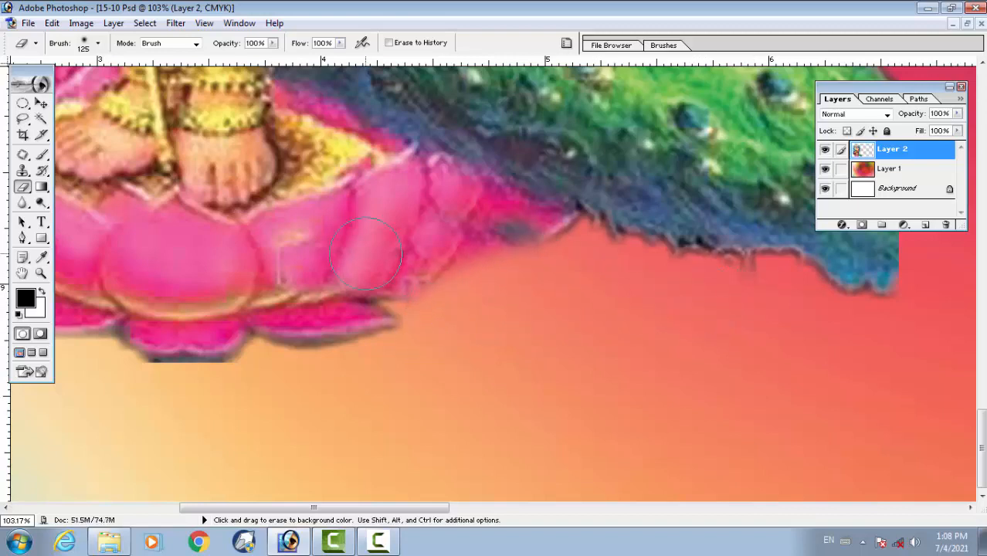
# - Soften the cut-off end of the peacock tail with a 700-pixel eraser
pyautogui.press('z')
pyautogui.rightClick(410, 244)
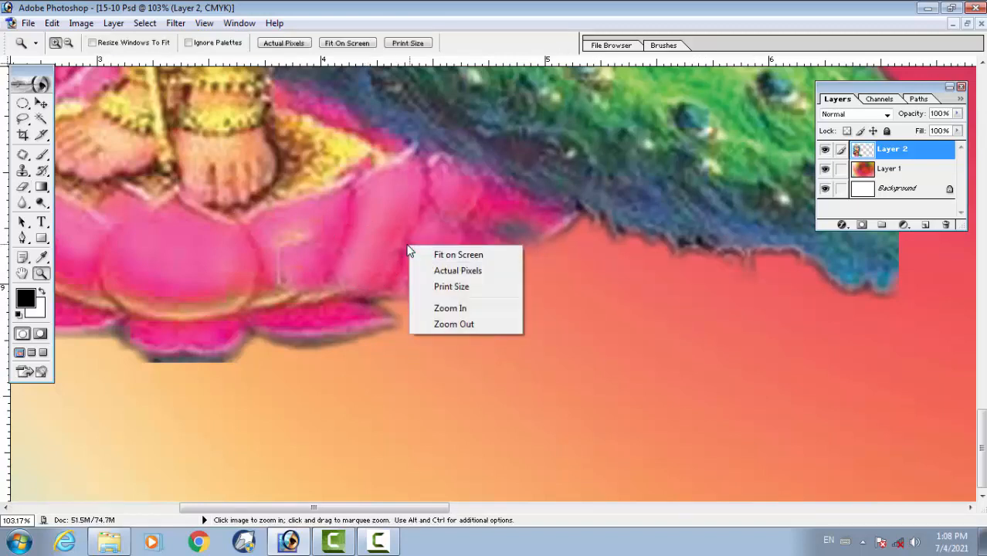
pyautogui.click(431, 259)
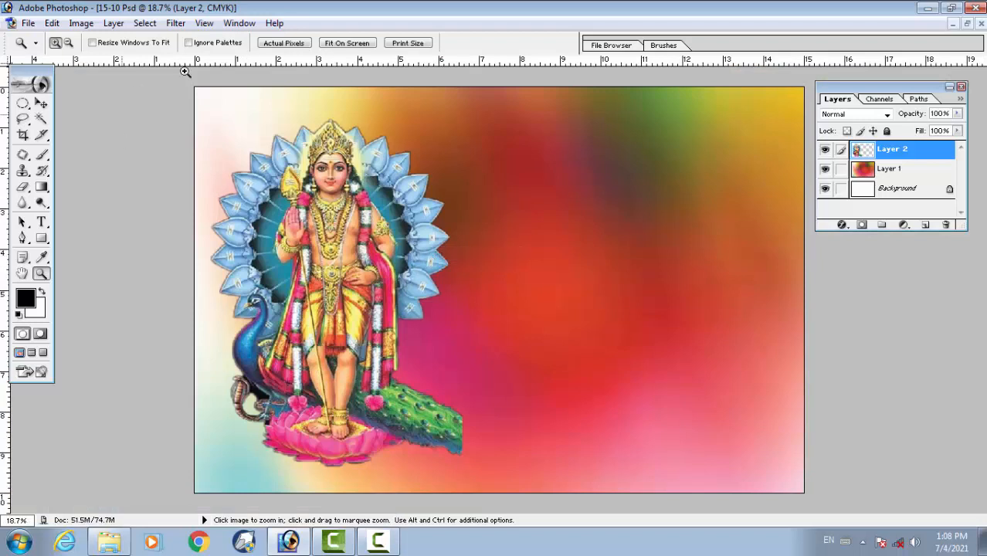
pyautogui.press('e')
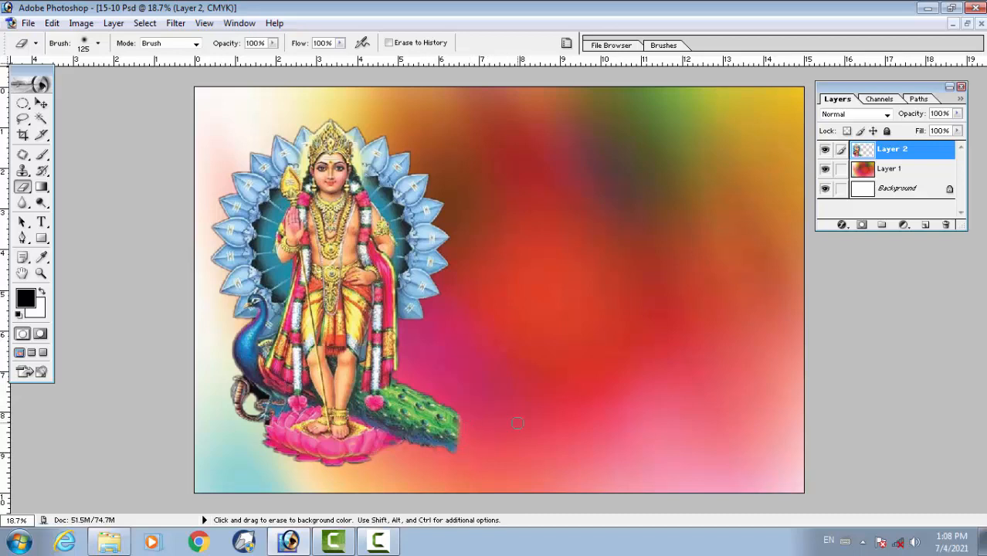
pyautogui.press(']')
pyautogui.press(']')
pyautogui.press(']')
pyautogui.press(']')
pyautogui.click(502, 409)
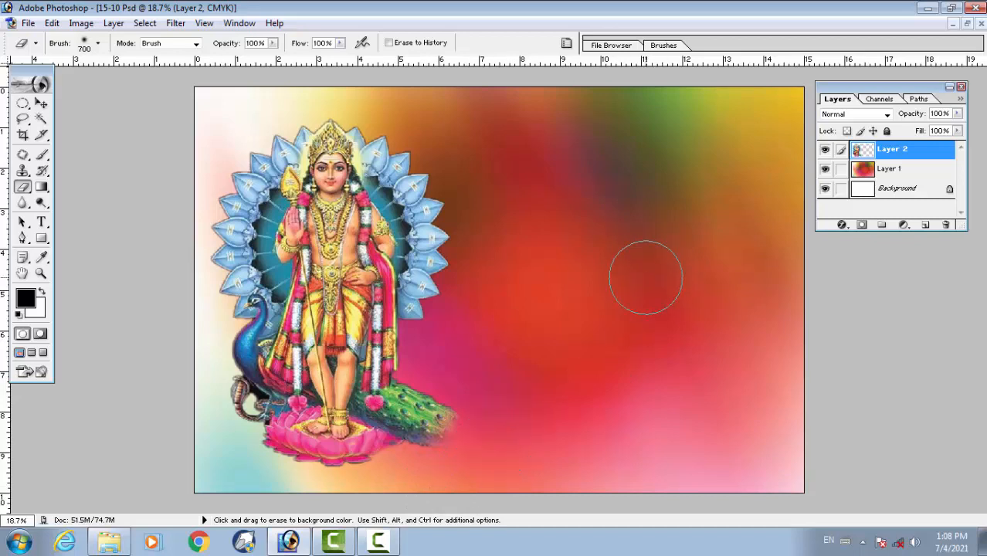
# - Duplicate the blurred painting layer and scale the copy proportionally to about 89.9% from its upper-left corner
pyautogui.press('v')
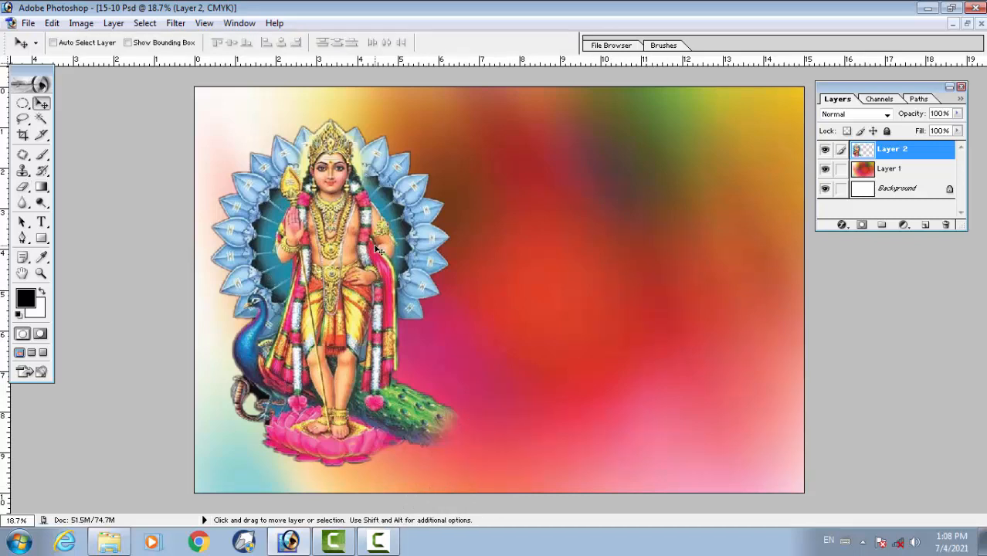
pyautogui.click(912, 173)
pyautogui.moveTo(917, 175); pyautogui.dragTo(925, 224)
pyautogui.hotkey('ctrl', 't')
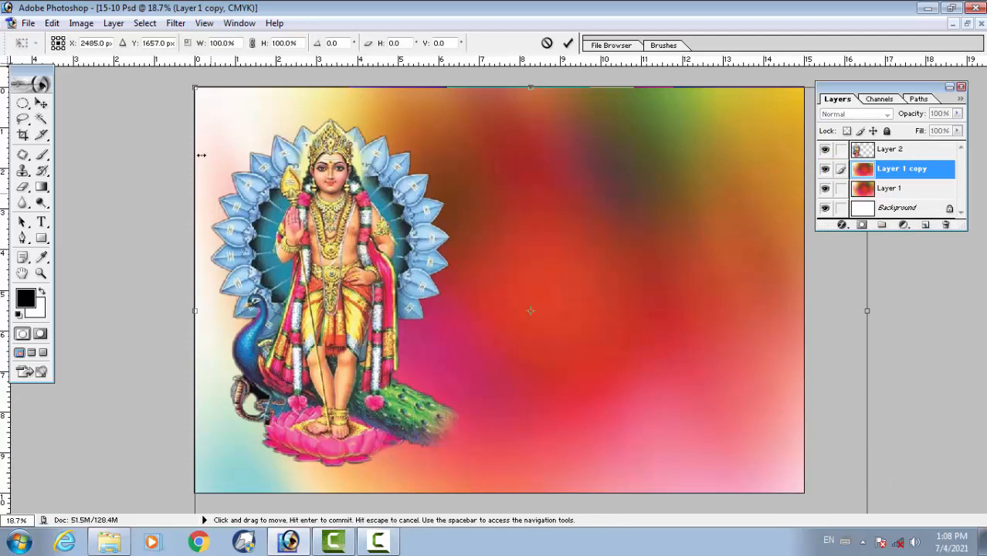
pyautogui.moveTo(198, 96); pyautogui.dragTo(266, 141)
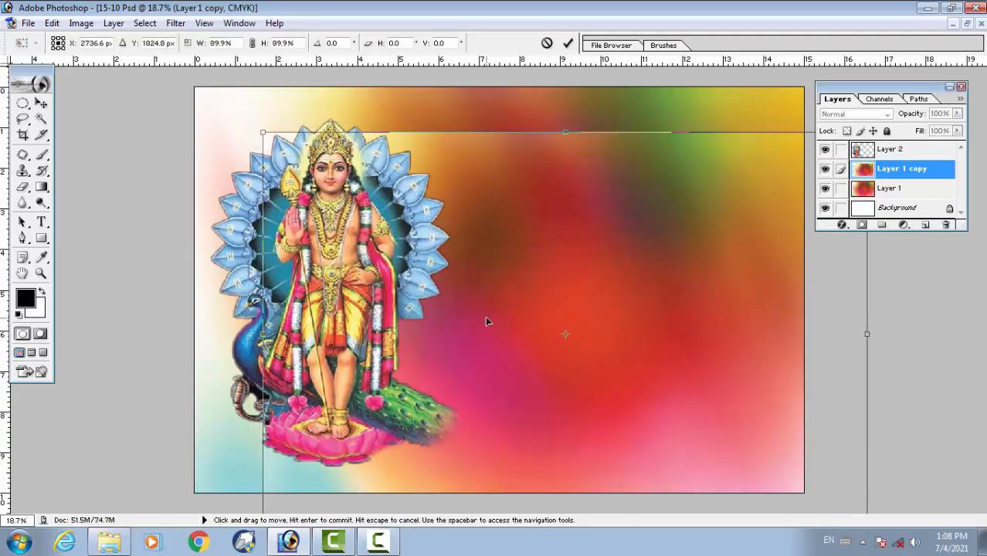
pyautogui.press('Return')
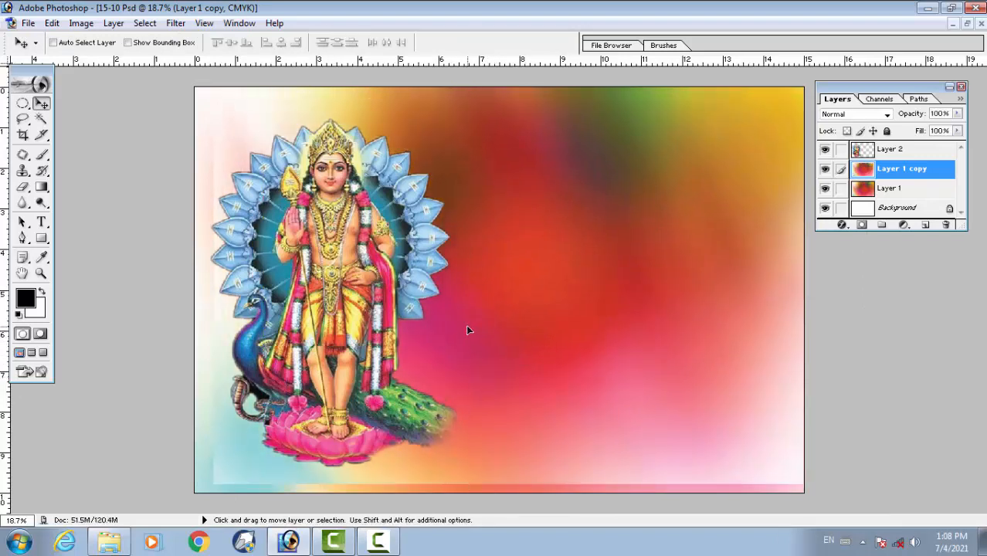
# - Shrink the duplicated painting layer further from its lower-right corner and position it inside the canvas with a margin on every side
pyautogui.hotkey('ctrl', 't')
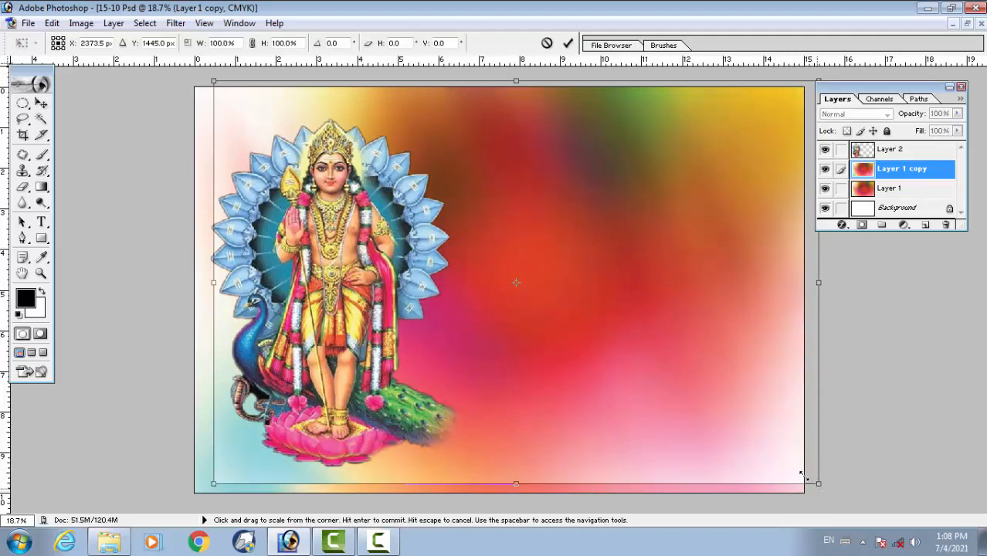
pyautogui.moveTo(801, 473); pyautogui.dragTo(754, 444)
pyautogui.press('Return')
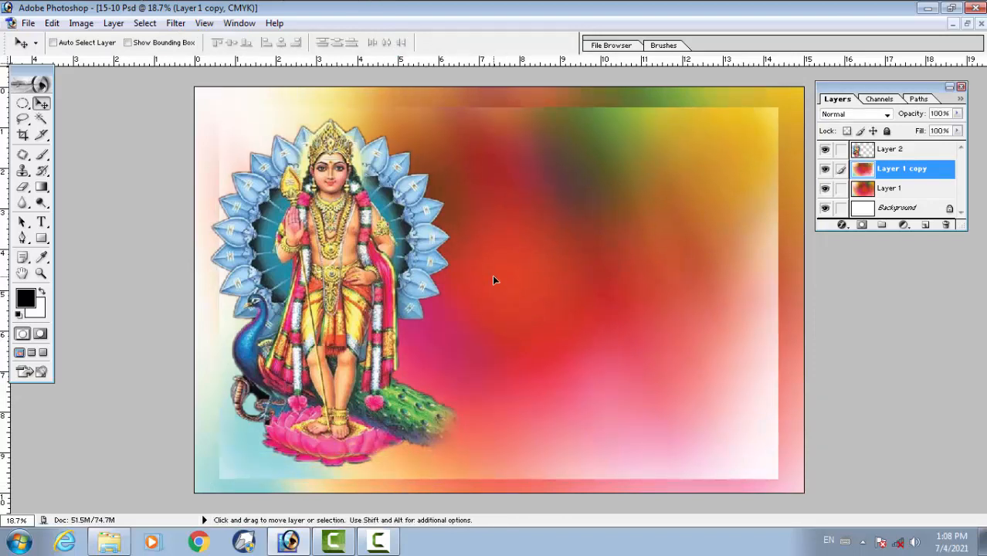
pyautogui.moveTo(495, 280); pyautogui.dragTo(485, 281)
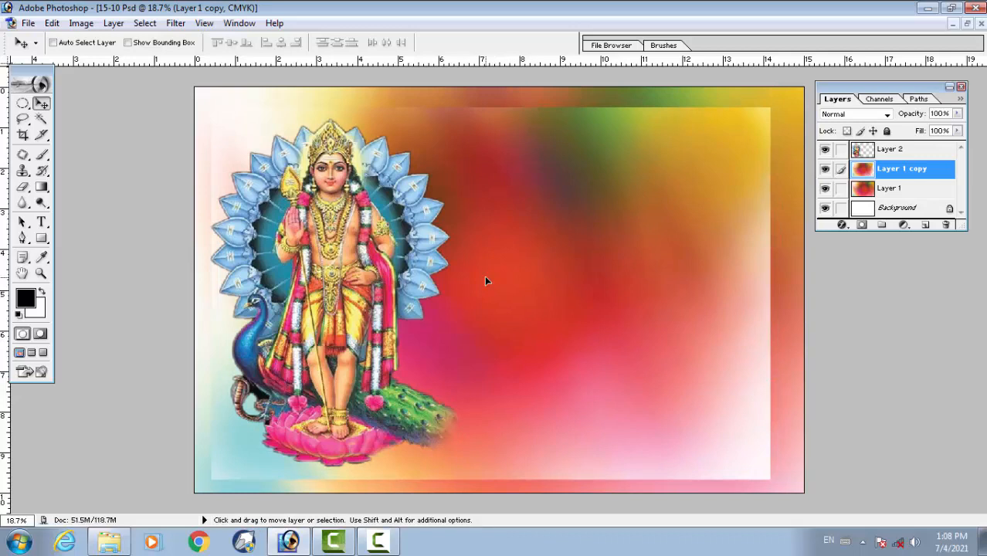
# - Flip the duplicated painting layer horizontally and recentre it on the canvas with a border around it
pyautogui.hotkey('ctrl', 't')
pyautogui.rightClick(485, 281)
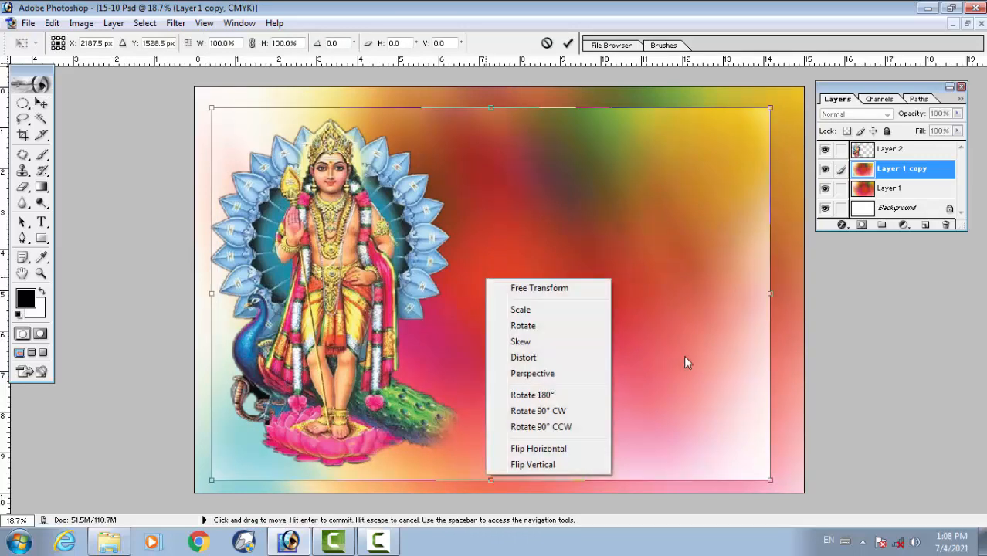
pyautogui.click(585, 449)
pyautogui.moveTo(578, 400); pyautogui.dragTo(592, 399)
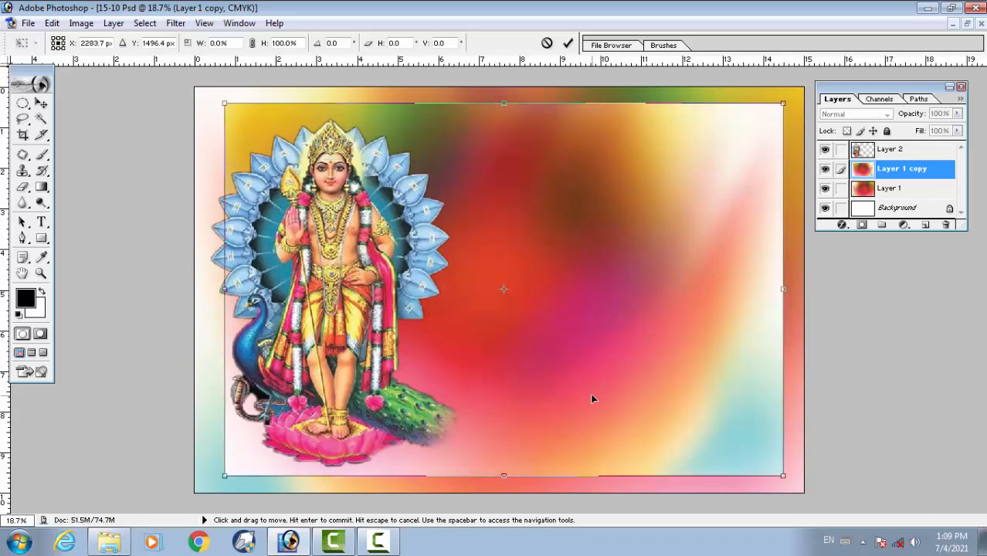
pyautogui.press('Return')
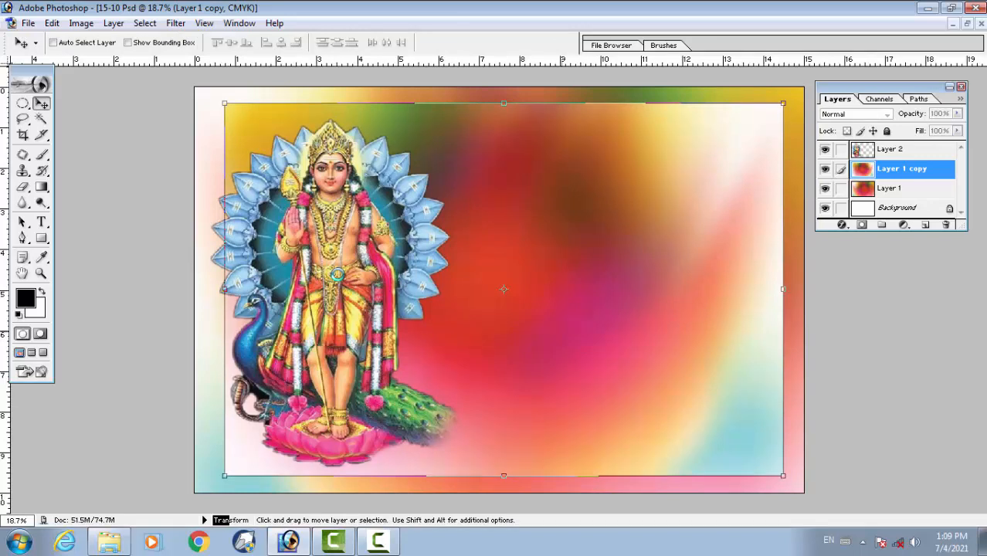
pyautogui.moveTo(560, 328); pyautogui.dragTo(554, 327)
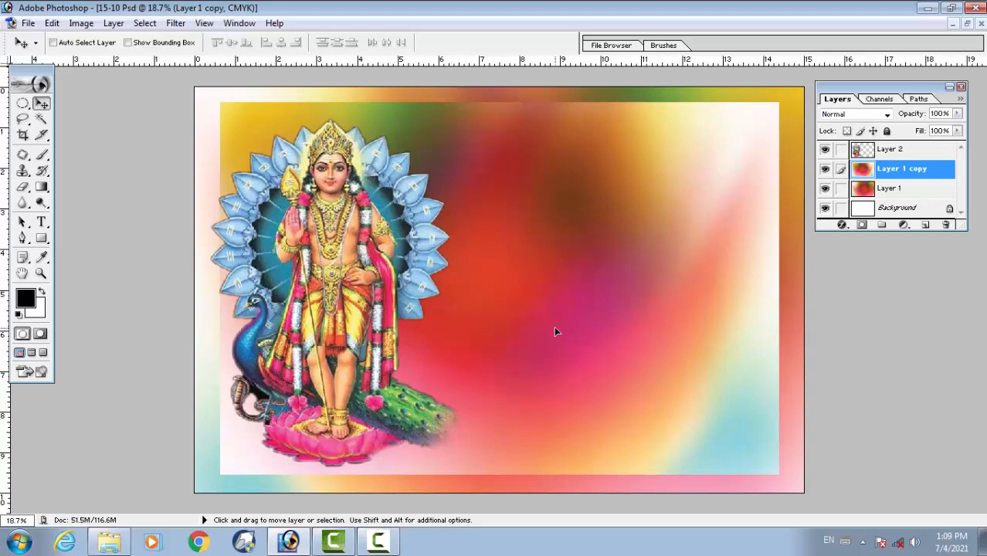
# - Scale the deity image proportionally to 96.6% and move it slightly right so it sits inside the inset painting
pyautogui.rightClick(309, 281)
pyautogui.click(340, 289)
pyautogui.hotkey('ctrl', 't')
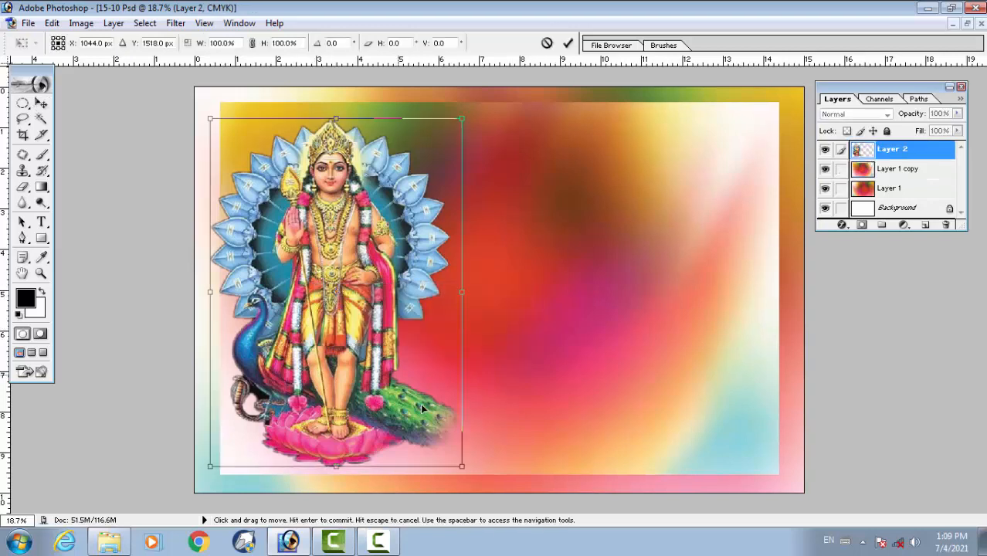
pyautogui.moveTo(461, 465); pyautogui.dragTo(453, 454)
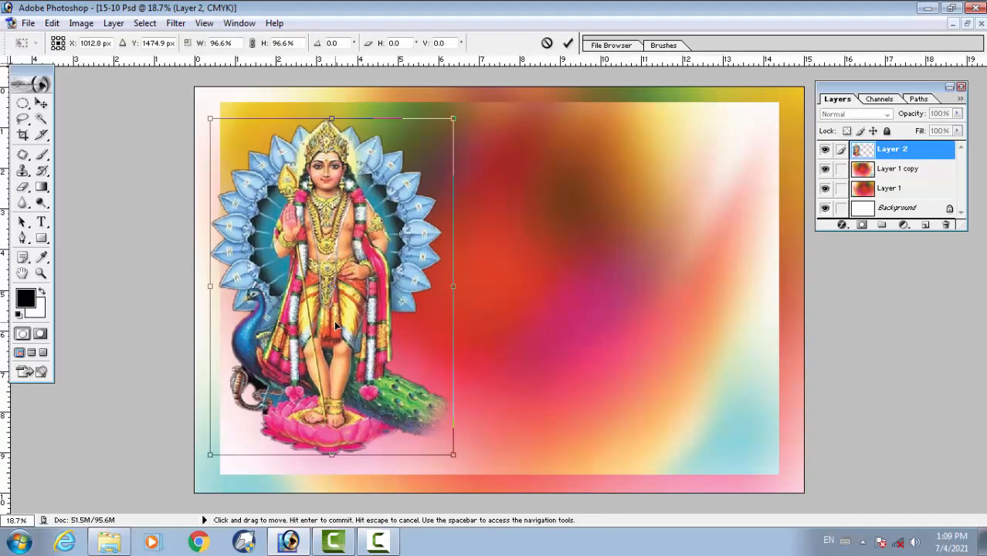
pyautogui.press('Return')
pyautogui.moveTo(334, 320); pyautogui.dragTo(342, 317)
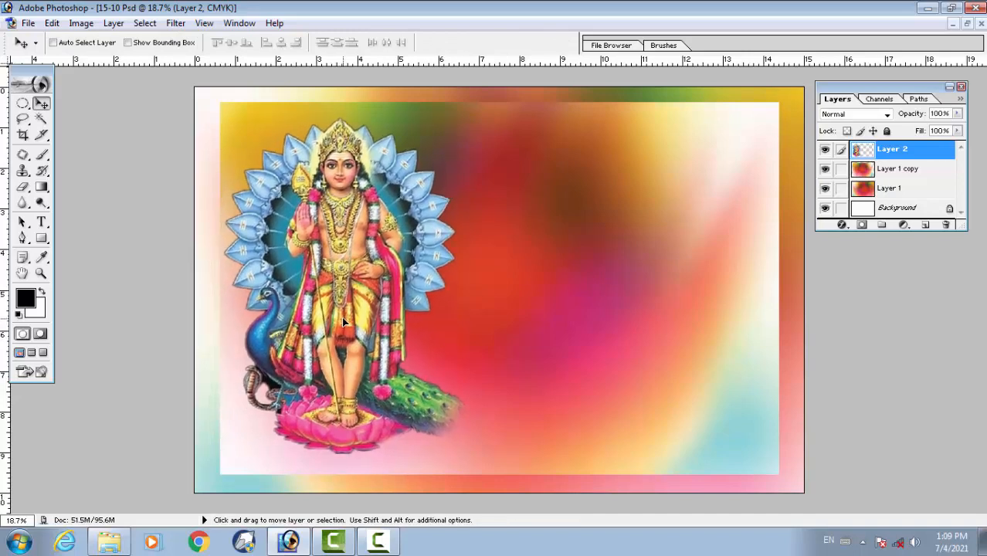
# - Add an Outer Glow effect with a size of 139 px to the deity layer
pyautogui.click(841, 225)
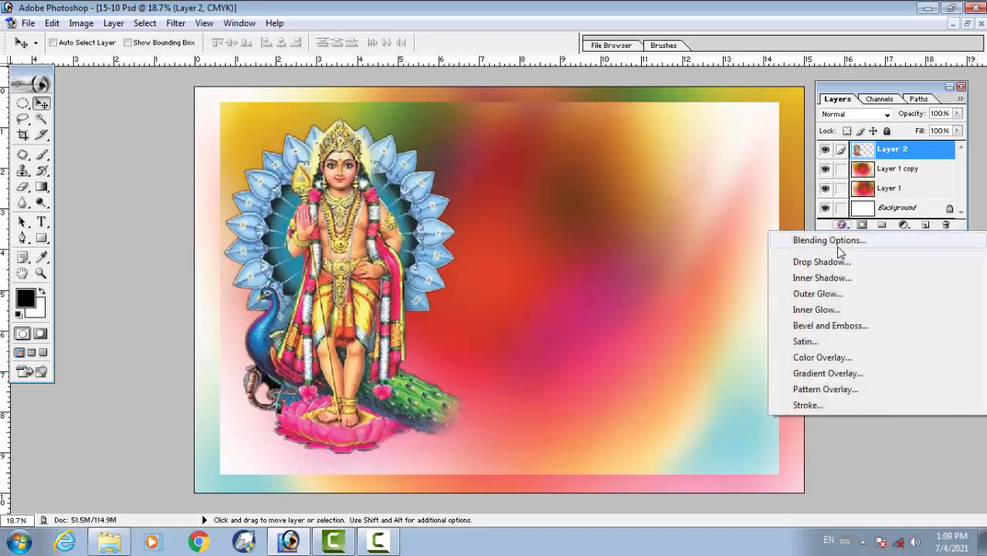
pyautogui.click(821, 293)
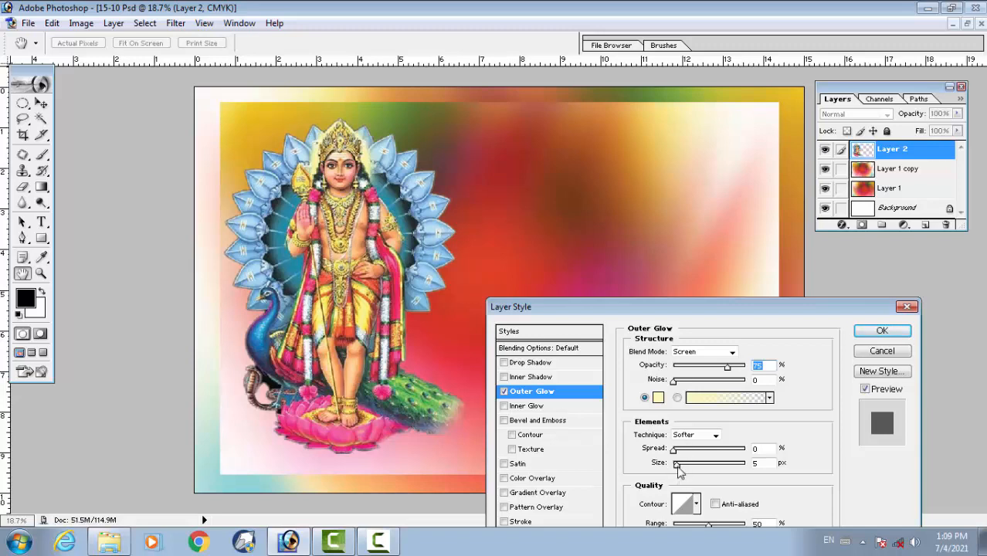
pyautogui.moveTo(678, 466); pyautogui.dragTo(715, 474)
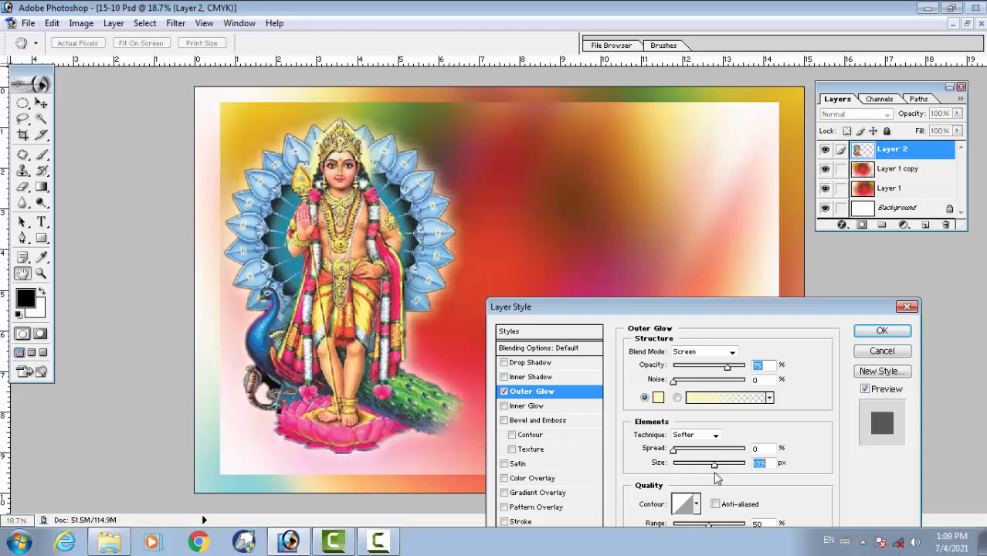
pyautogui.click(872, 332)
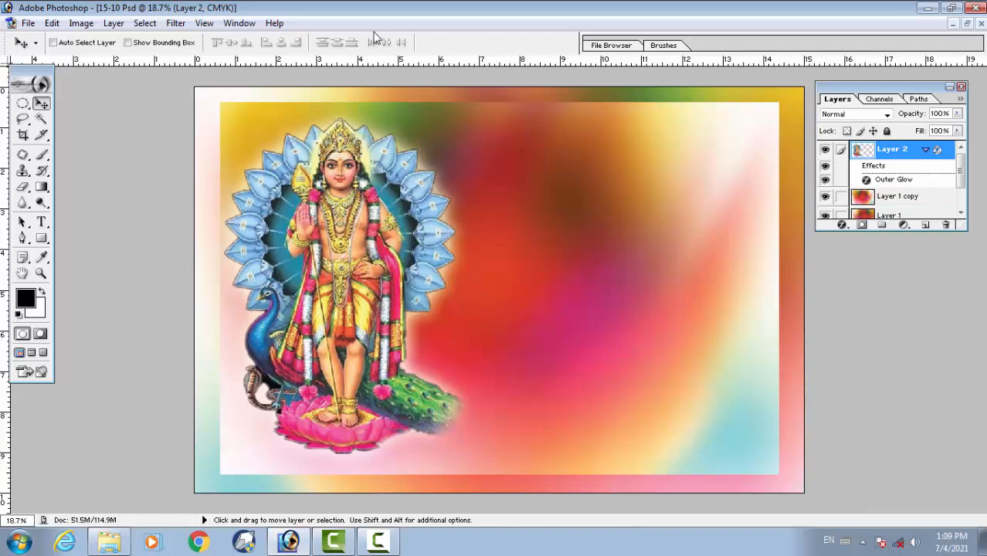
# - Start Tavultesoft Keyman and activate the STM-TY1 Tamil keyboard for entering text in Photoshop
pyautogui.click(43, 222)
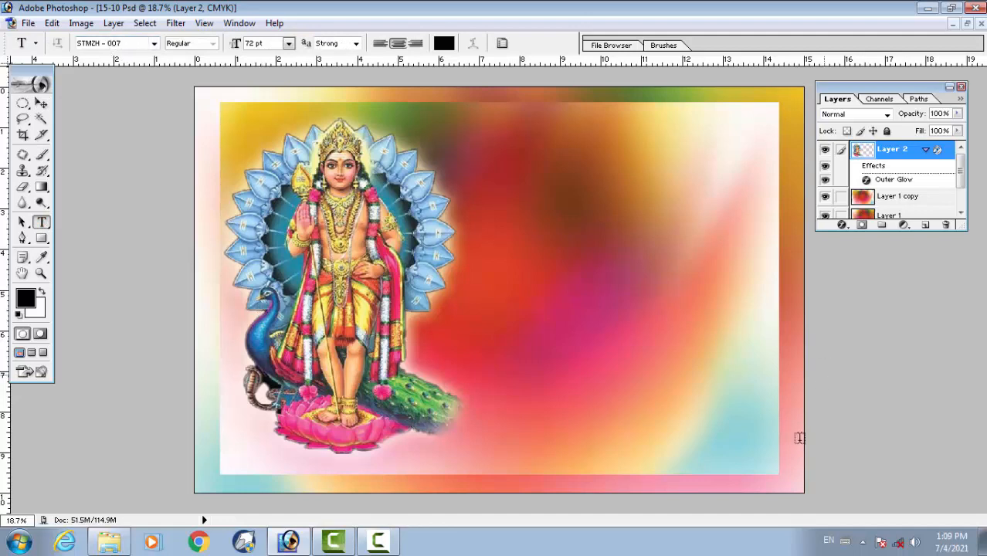
pyautogui.click(18, 543)
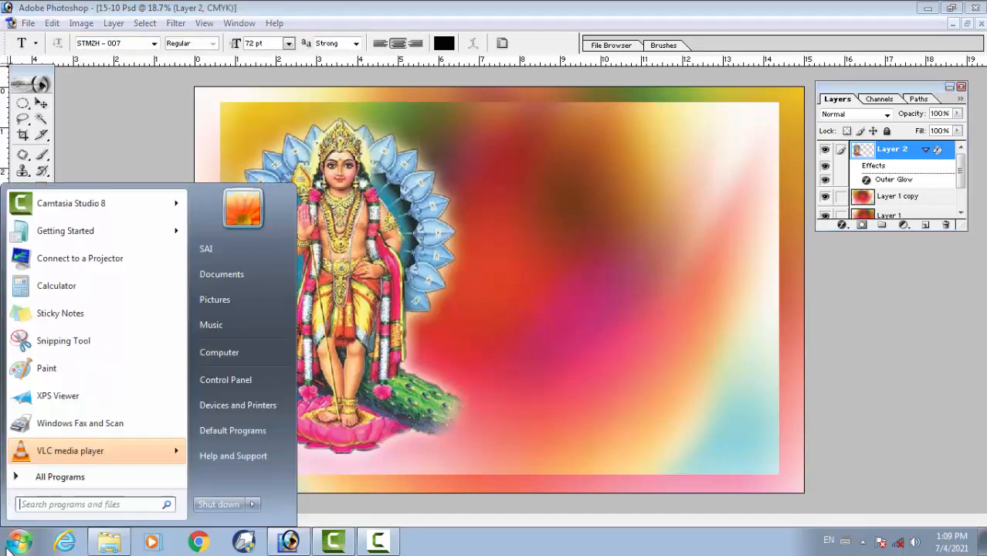
pyautogui.click(67, 478)
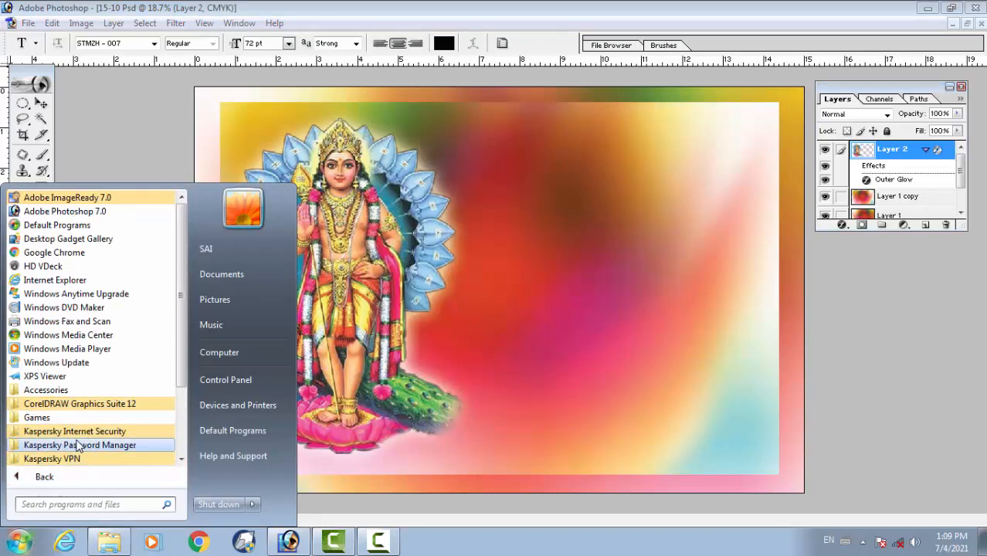
pyautogui.scroll(-1, 80, 446)
pyautogui.scroll(-1, 81, 448)
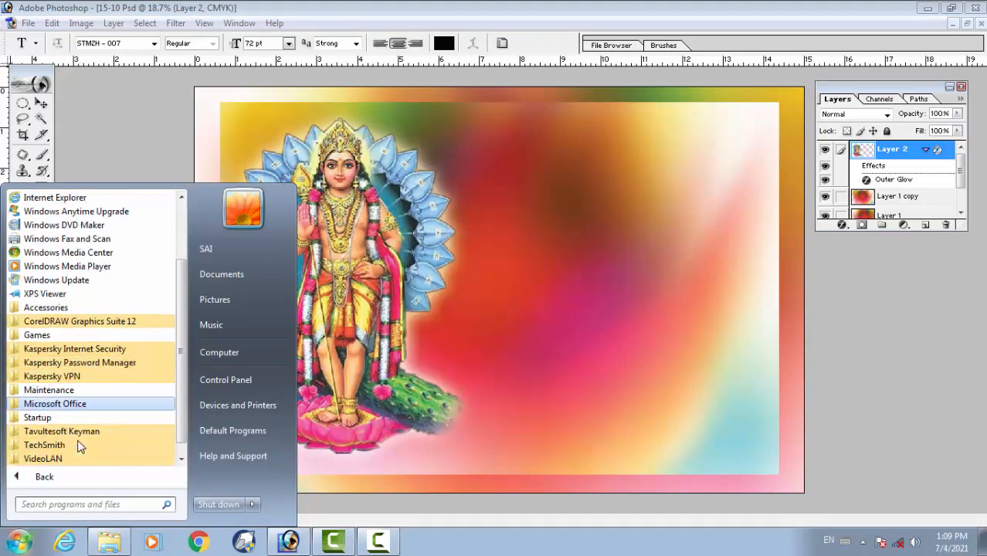
pyautogui.click(81, 432)
pyautogui.click(80, 435)
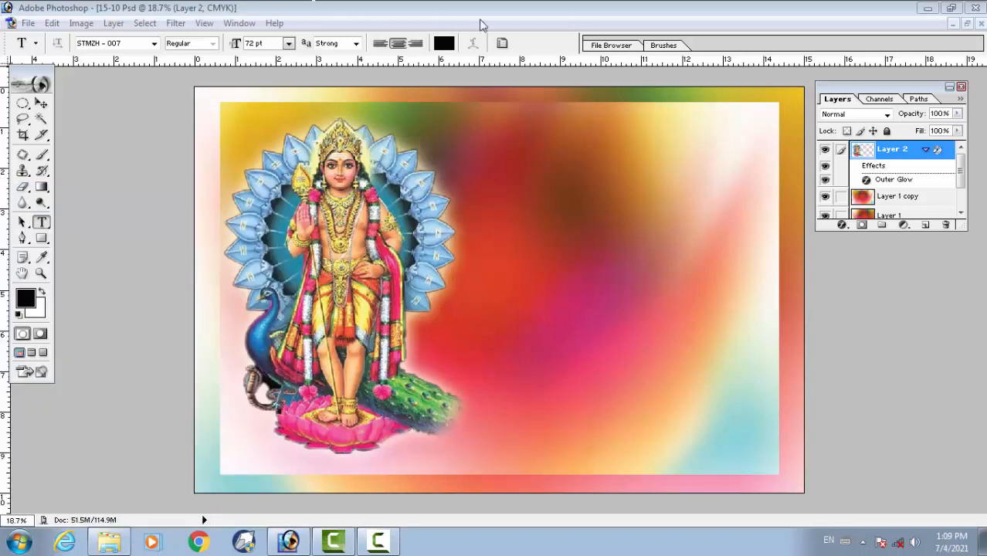
pyautogui.click(862, 542)
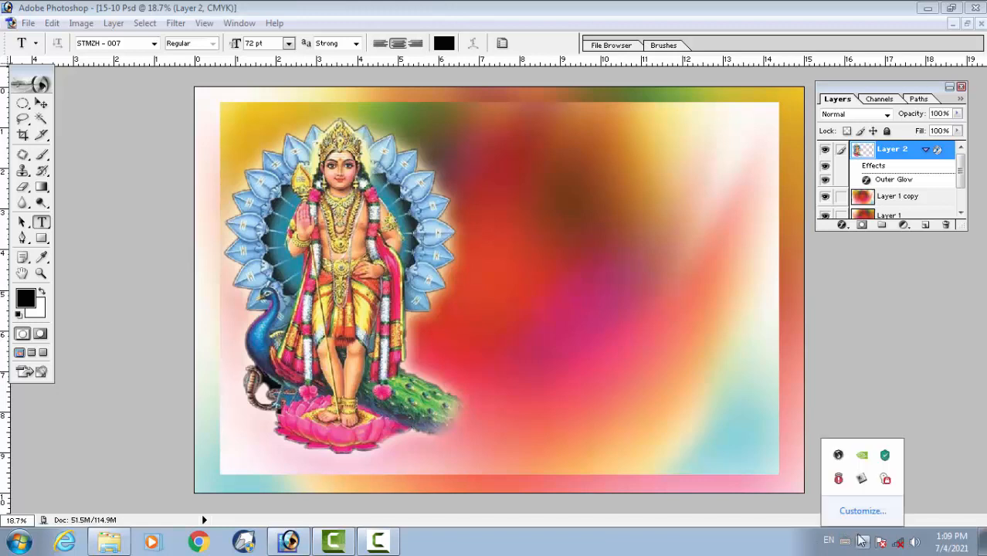
pyautogui.click(858, 481)
pyautogui.click(848, 471)
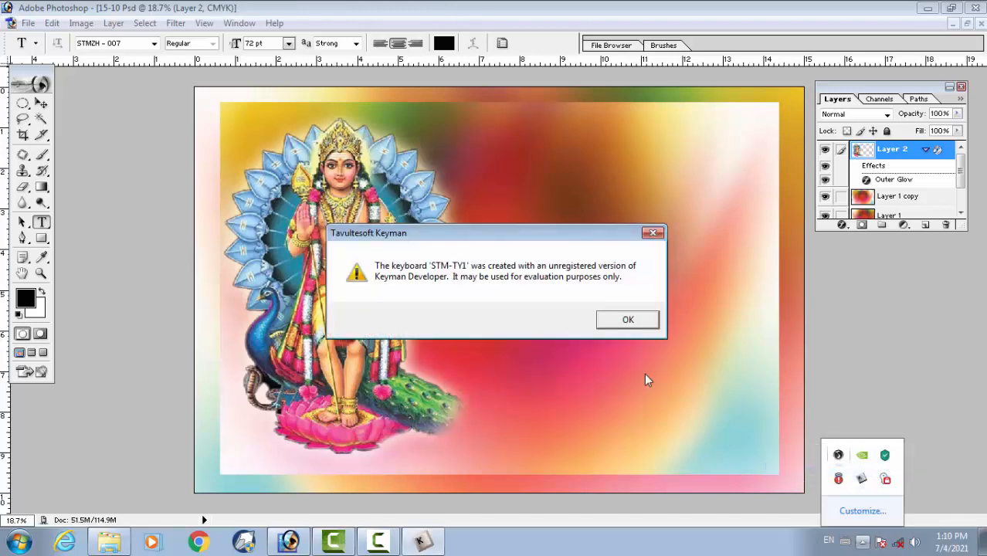
pyautogui.click(628, 321)
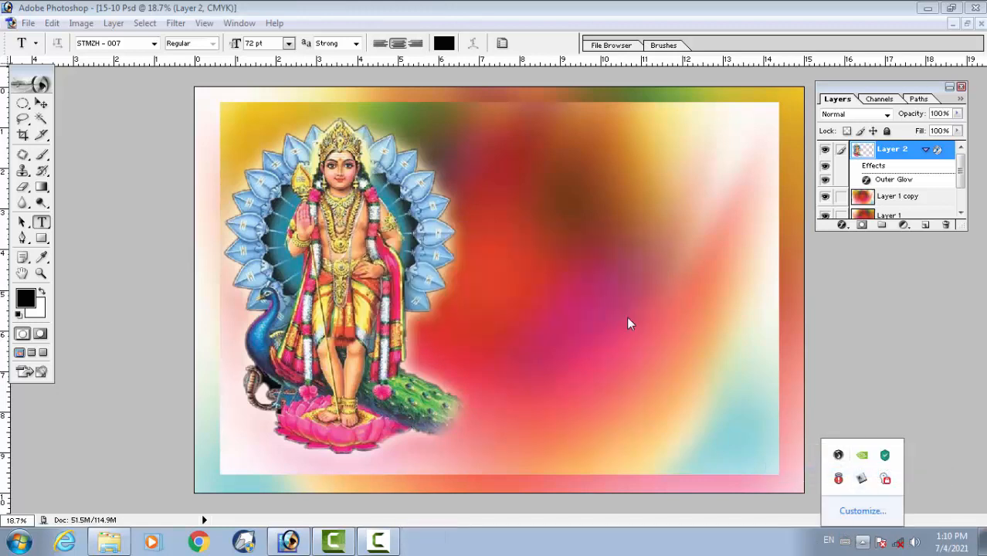
# - Add the text "தைப்பூசத் திருவிழா" and place it beside the deity's head near the inset painting's upper edge
pyautogui.click(529, 227)
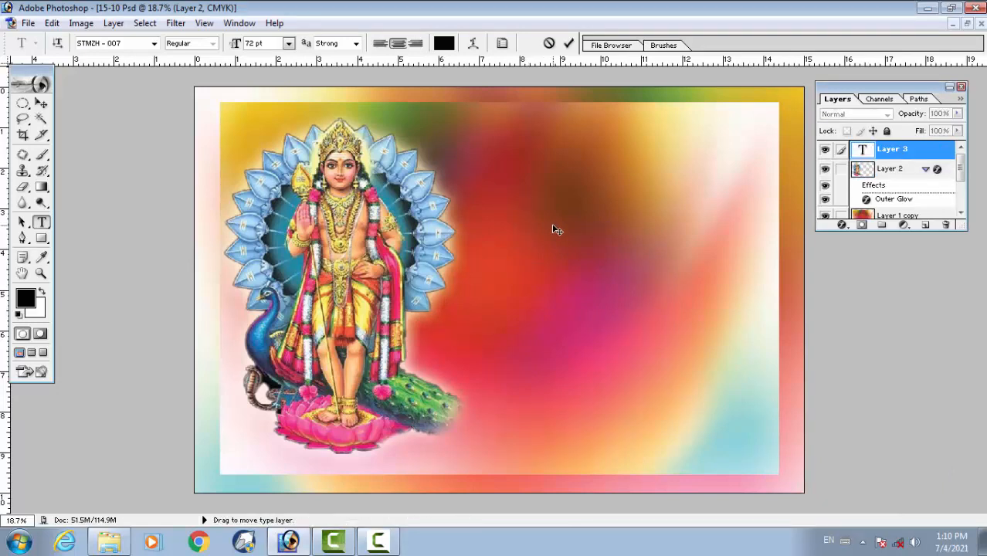
pyautogui.write('தைக்')
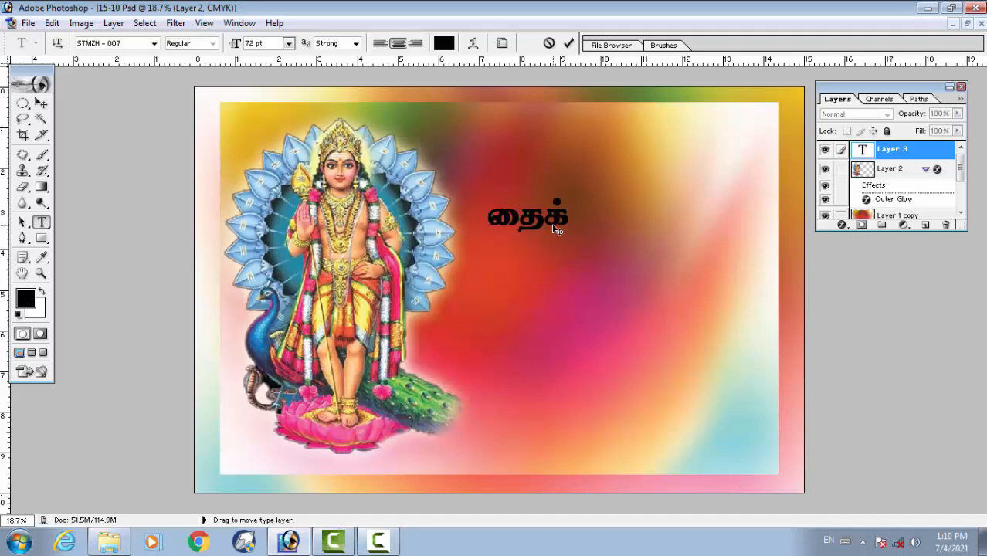
pyautogui.press('BackSpace')
pyautogui.write('ப்ப')
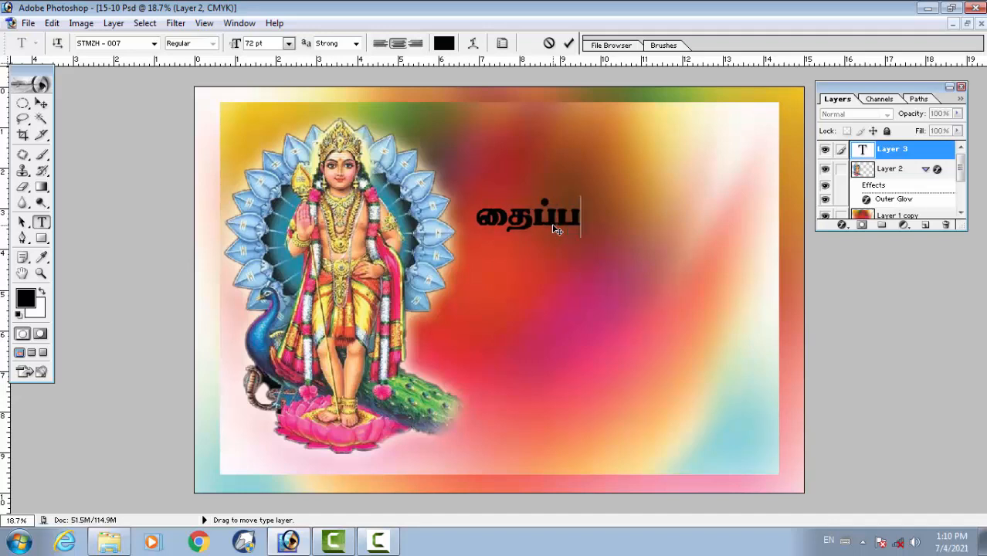
pyautogui.write('ூச')
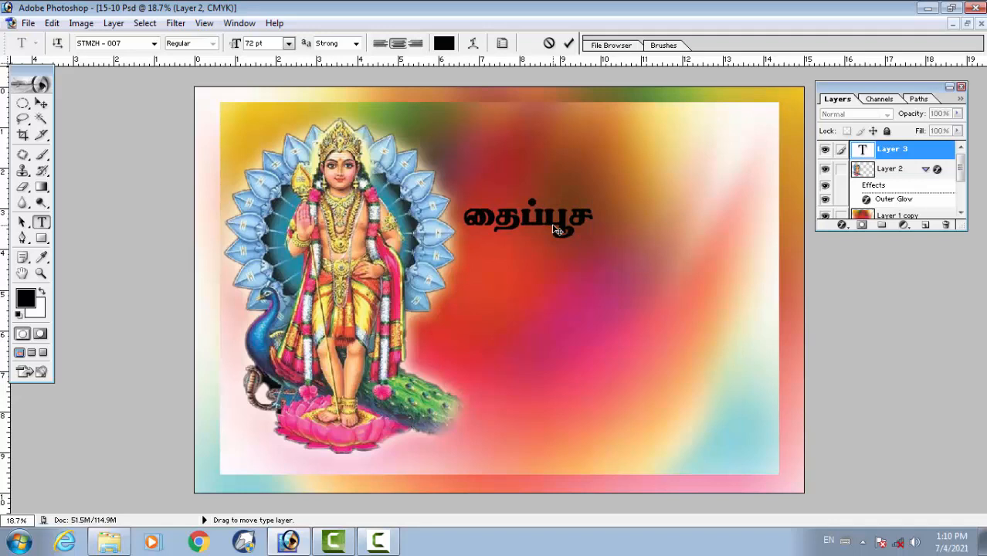
pyautogui.write('த')
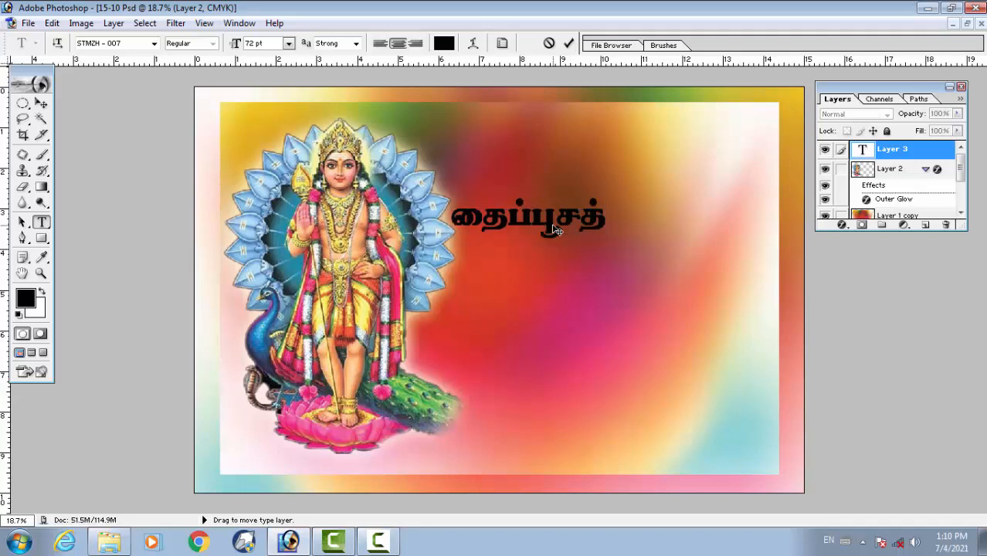
pyautogui.write('் த')
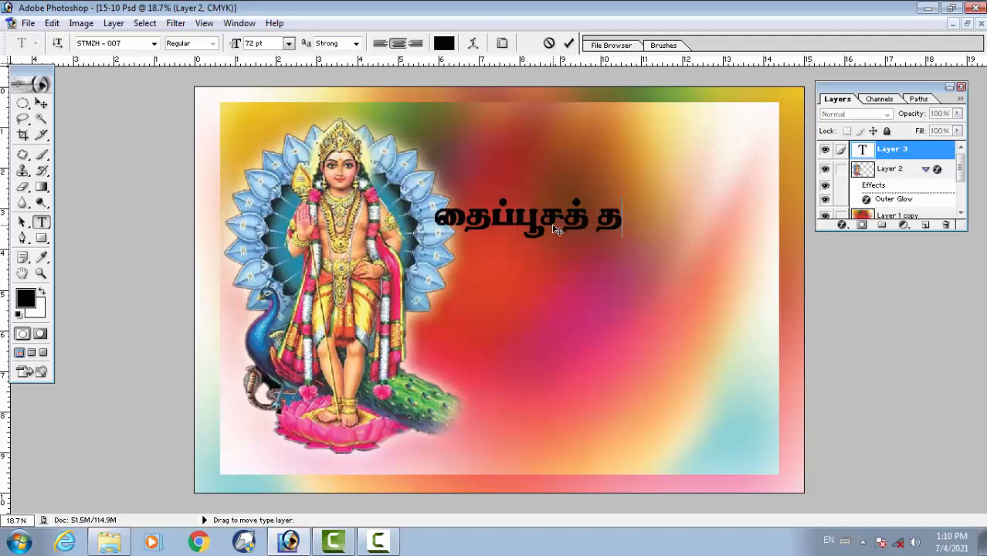
pyautogui.write('ிரு')
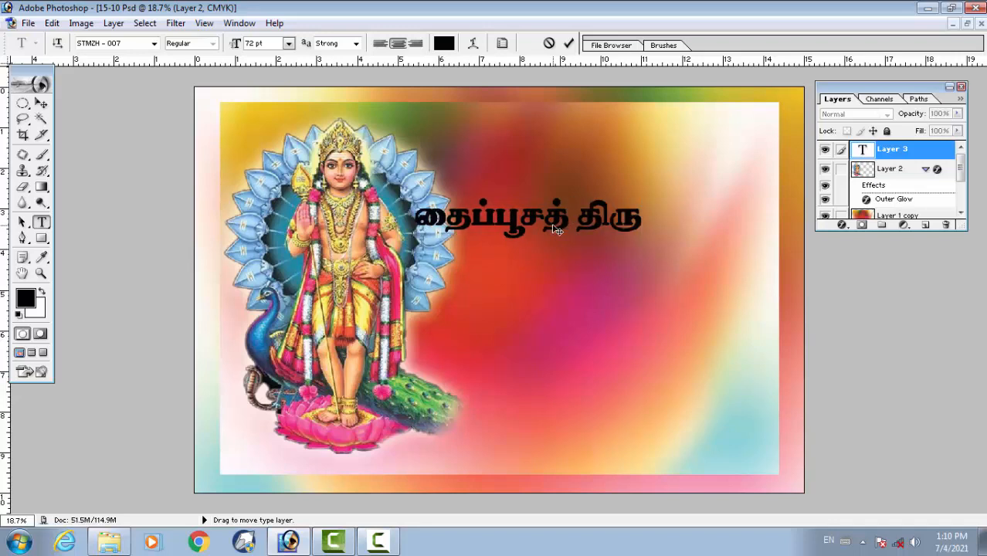
pyautogui.write('விழ')
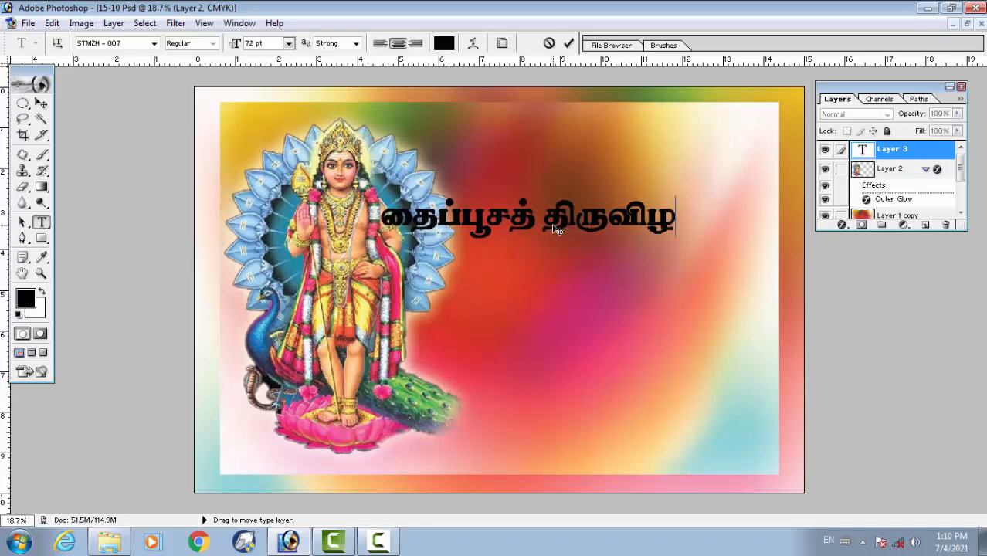
pyautogui.write('ா')
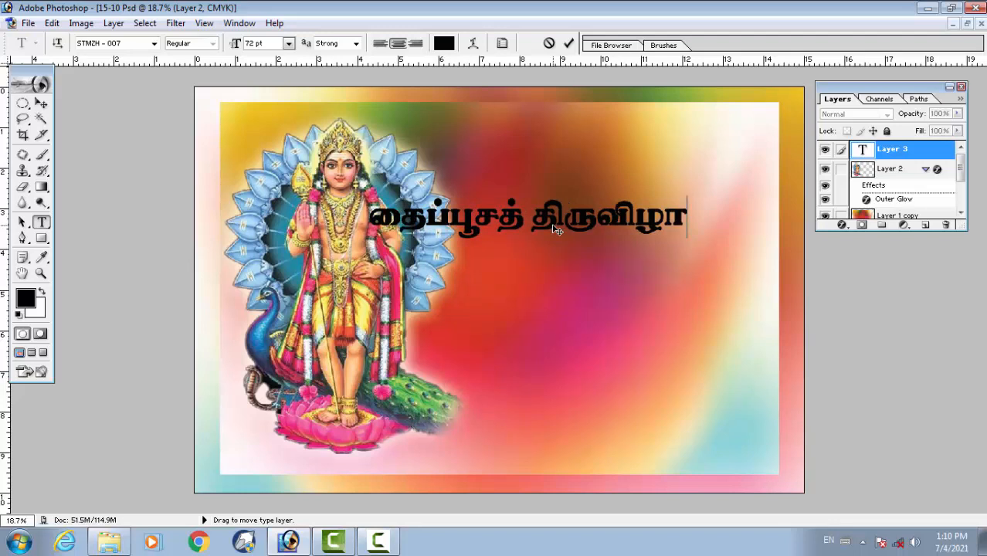
pyautogui.hotkey('ctrl', 'Return')
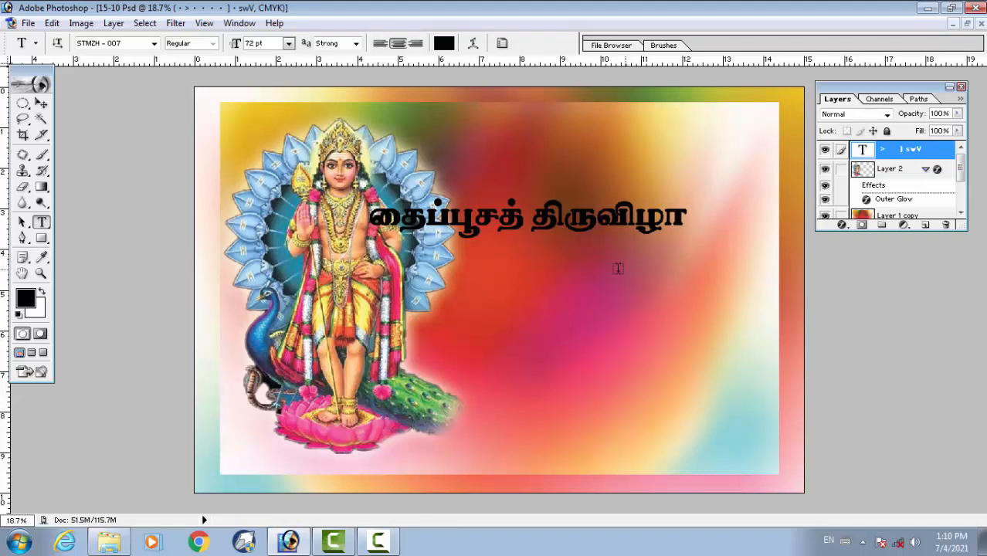
pyautogui.press('v')
pyautogui.moveTo(599, 273); pyautogui.dragTo(666, 213)
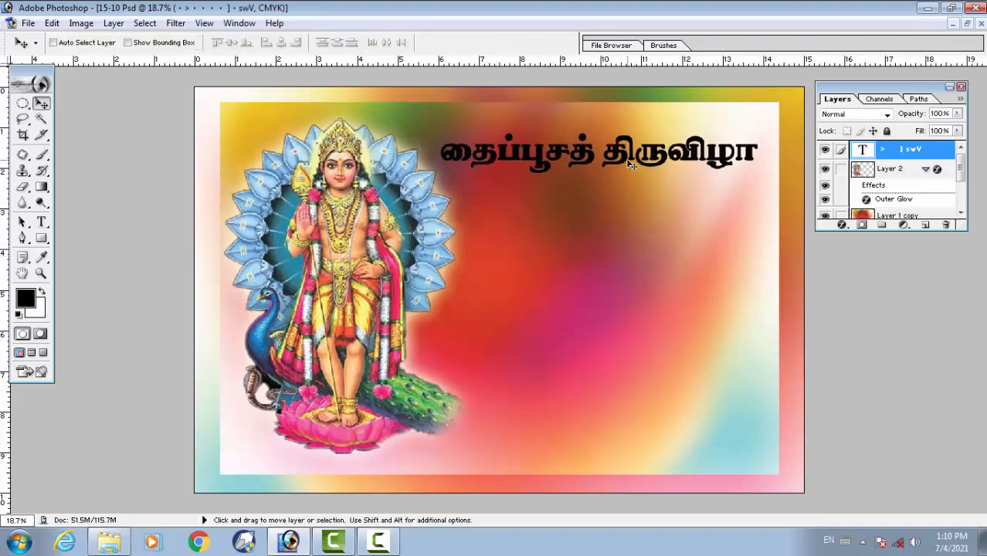
# - Change the font of the whole Tamil heading to STMZH - 030
pyautogui.press('t')
pyautogui.click(603, 152)
pyautogui.hotkey('ctrl', 'a')
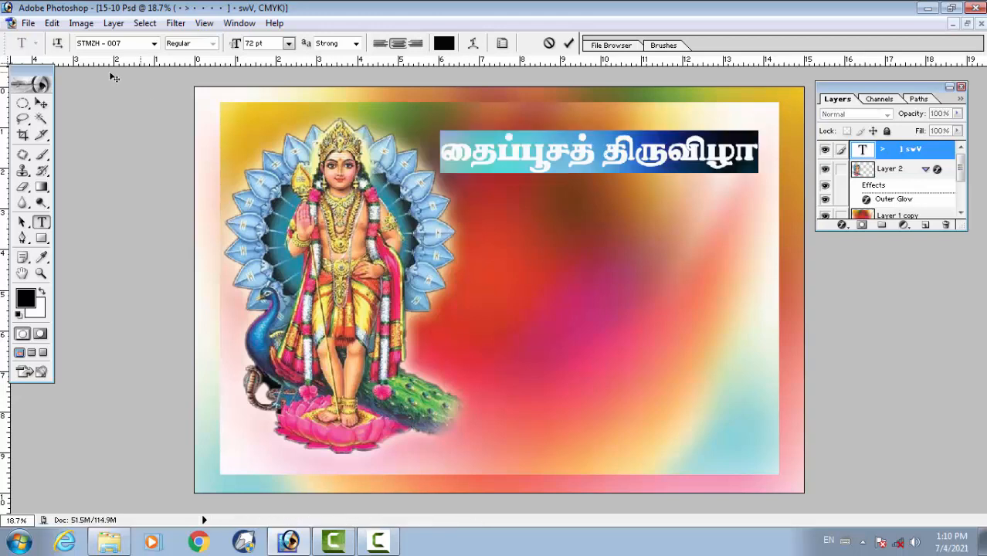
pyautogui.click(118, 44)
pyautogui.press('Down')
pyautogui.press('Down')
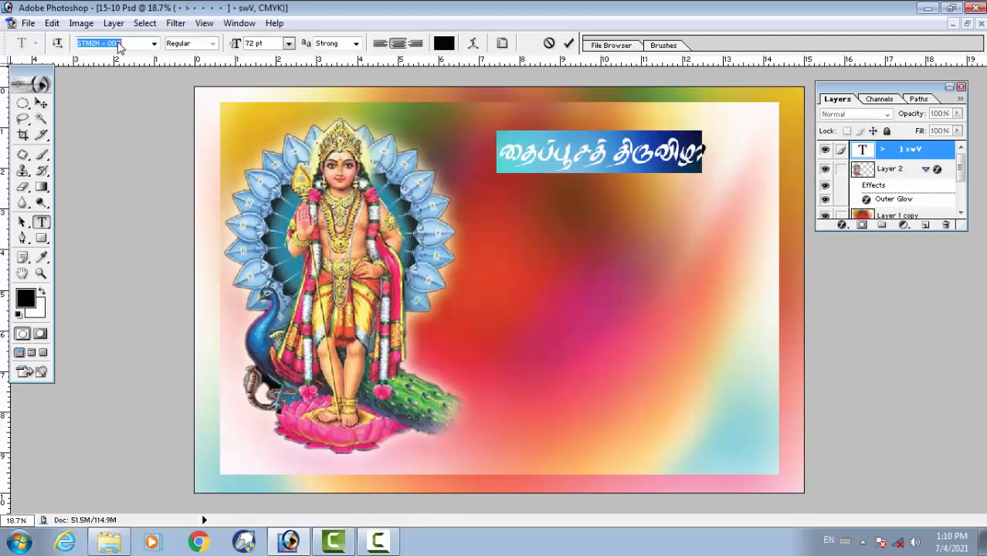
pyautogui.press('Down')
pyautogui.press('Down')
pyautogui.press('Down')
pyautogui.press('Down')
pyautogui.press('Down')
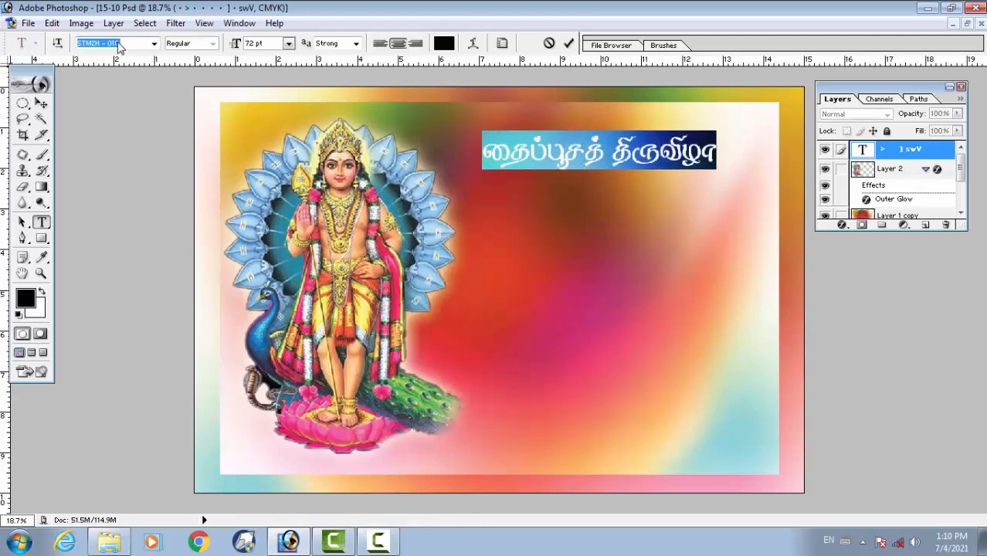
pyautogui.press('Down')
pyautogui.press('Down')
pyautogui.press('Down')
pyautogui.press('Down')
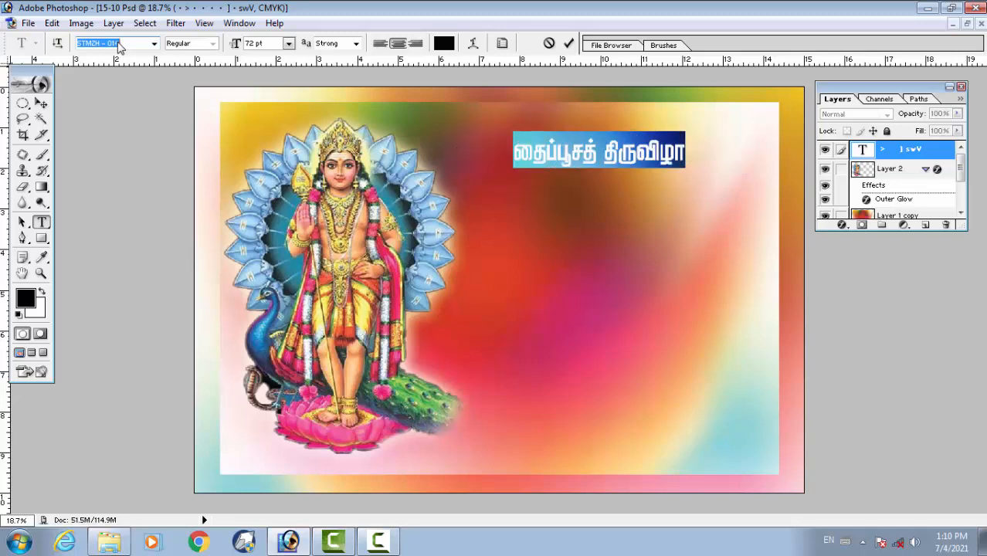
pyautogui.press('Down')
pyautogui.press('Down')
pyautogui.press('Down')
pyautogui.press('Down')
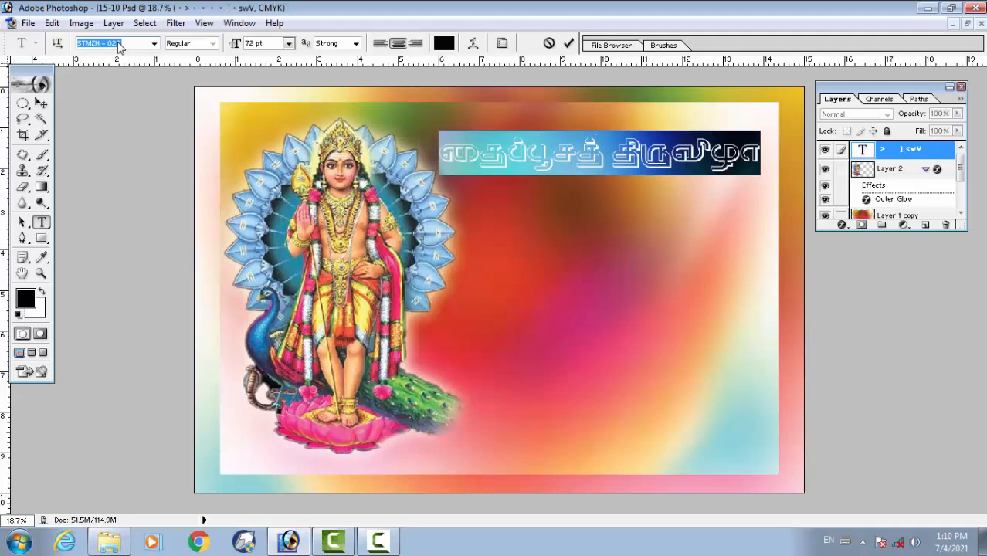
pyautogui.press('Down')
pyautogui.press('Down')
pyautogui.press('Down')
pyautogui.press('Down')
pyautogui.press('Down')
pyautogui.press('Down')
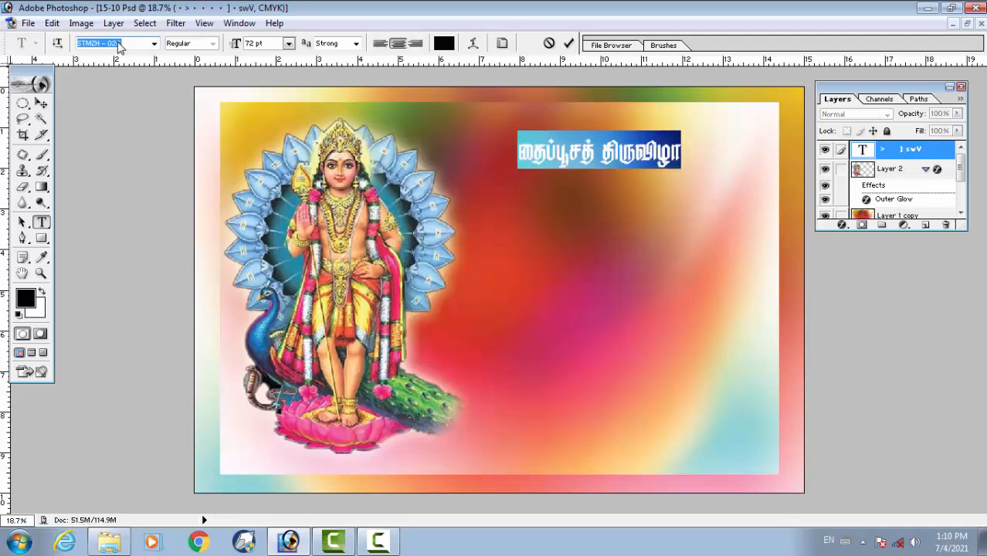
pyautogui.press('Down')
pyautogui.press('Down')
pyautogui.press('Down')
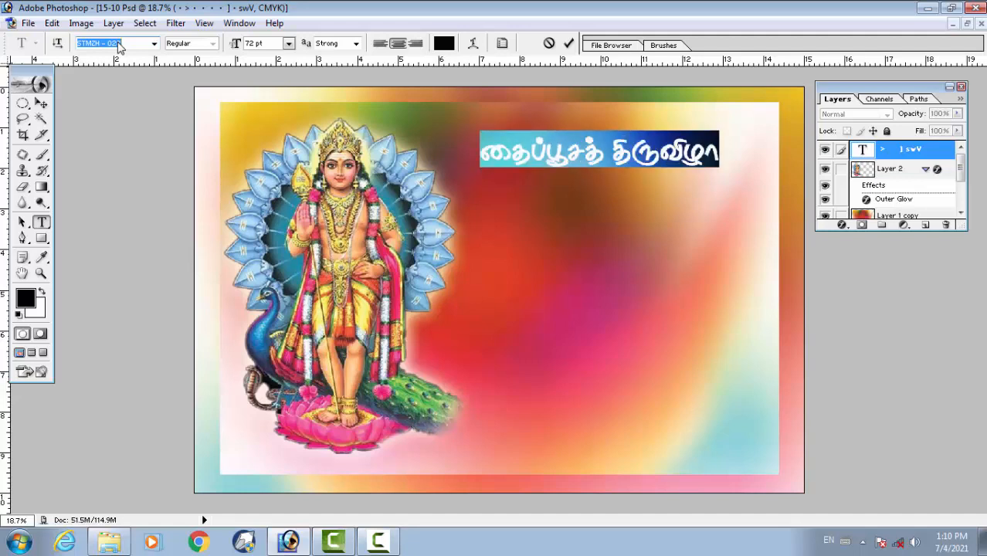
pyautogui.press('Down')
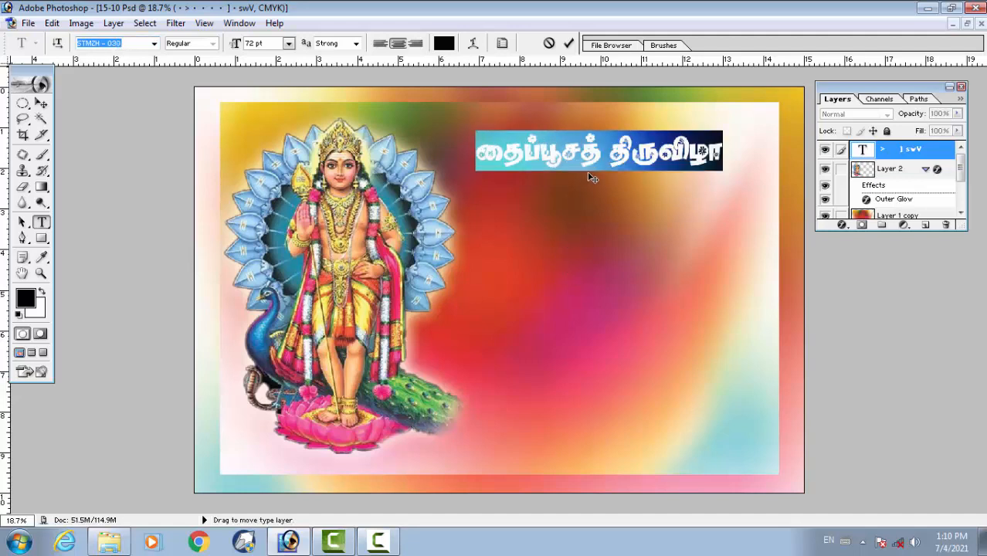
pyautogui.click(607, 157)
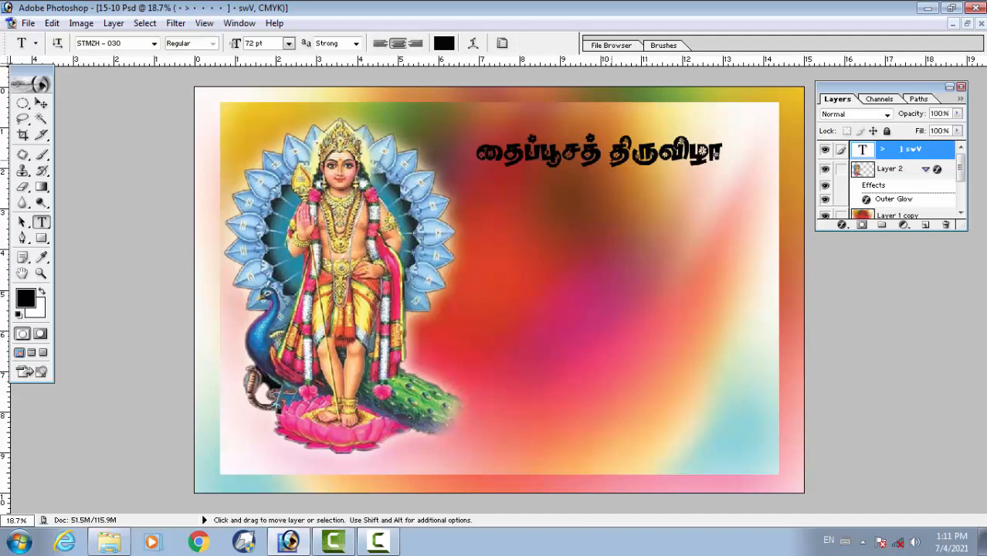
# - Enlarge the Tamil heading to about 137% width, stretch it taller, reposition it beside the deity's head, and narrow it to 97.6% width
pyautogui.hotkey('ctrl', 't')
pyautogui.moveTo(719, 158); pyautogui.dragTo(785, 166)
pyautogui.moveTo(488, 163); pyautogui.dragTo(447, 164)
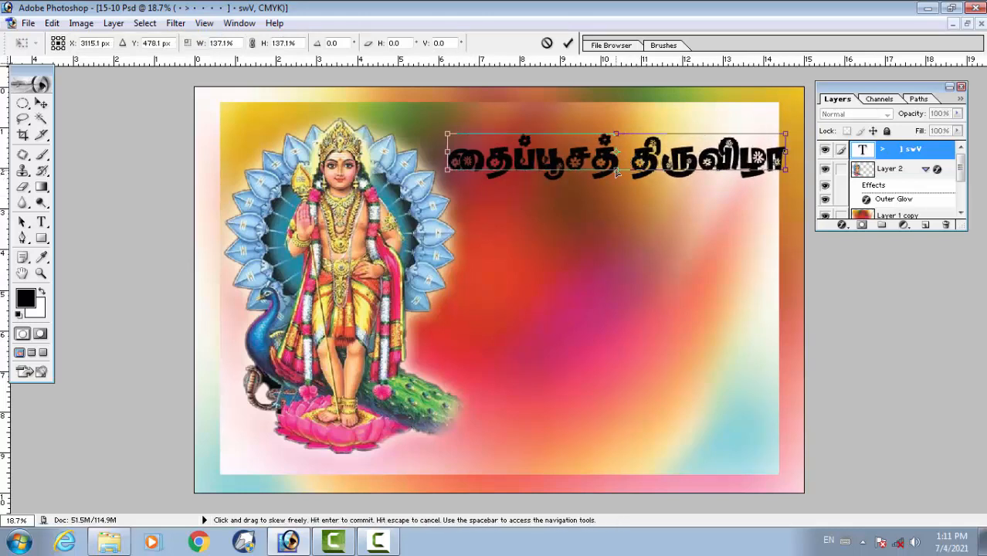
pyautogui.moveTo(615, 171); pyautogui.dragTo(641, 167)
pyautogui.press('Return')
pyautogui.press('v')
pyautogui.hotkey('ctrl', 't')
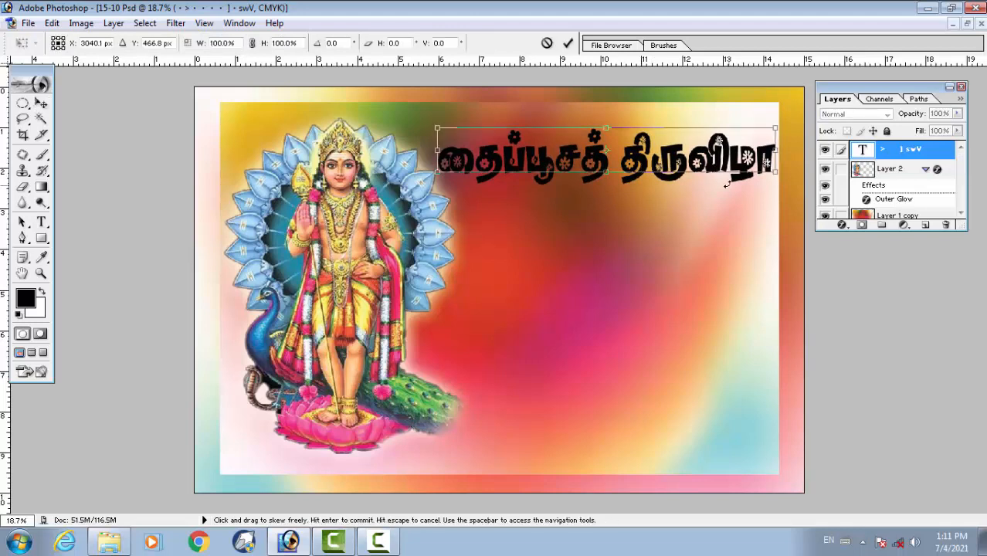
pyautogui.moveTo(775, 150); pyautogui.dragTo(765, 153)
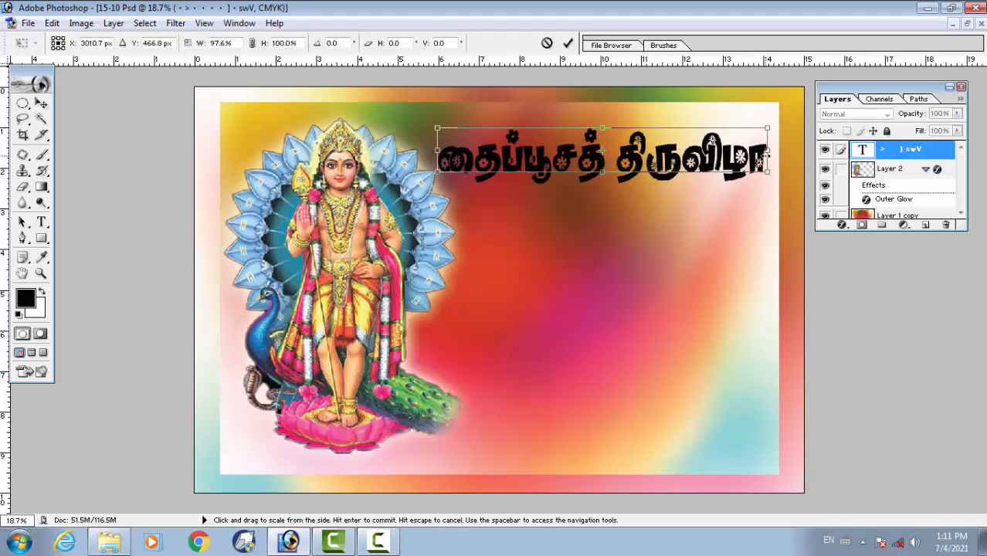
pyautogui.press('Return')
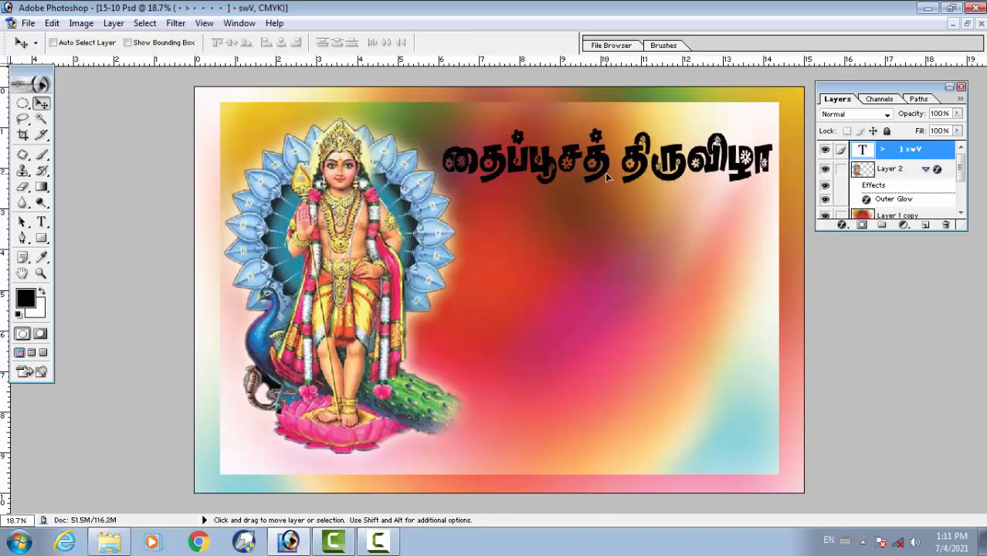
# - Add a Gradient Overlay to the heading using the Blue, Red, Yellow gradient preset
pyautogui.click(836, 225)
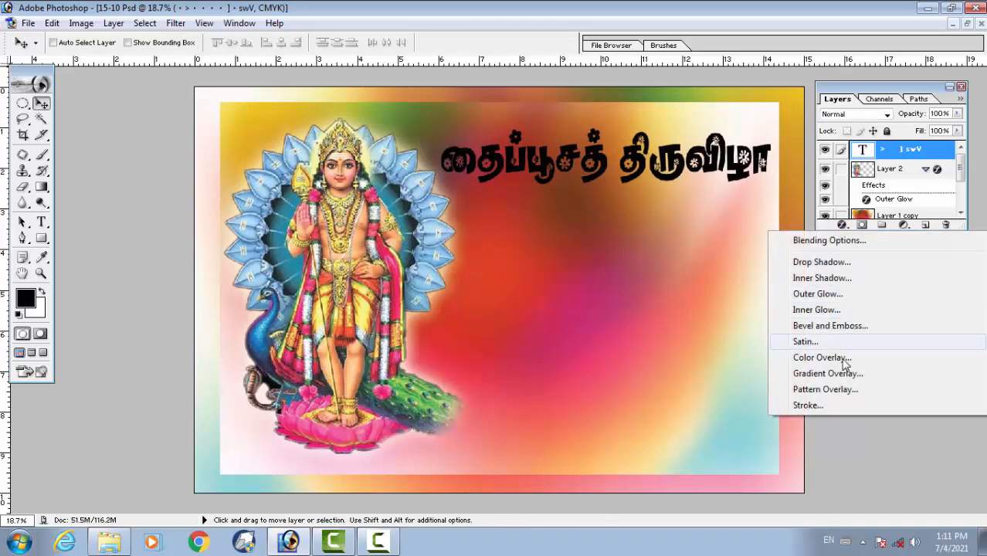
pyautogui.click(835, 376)
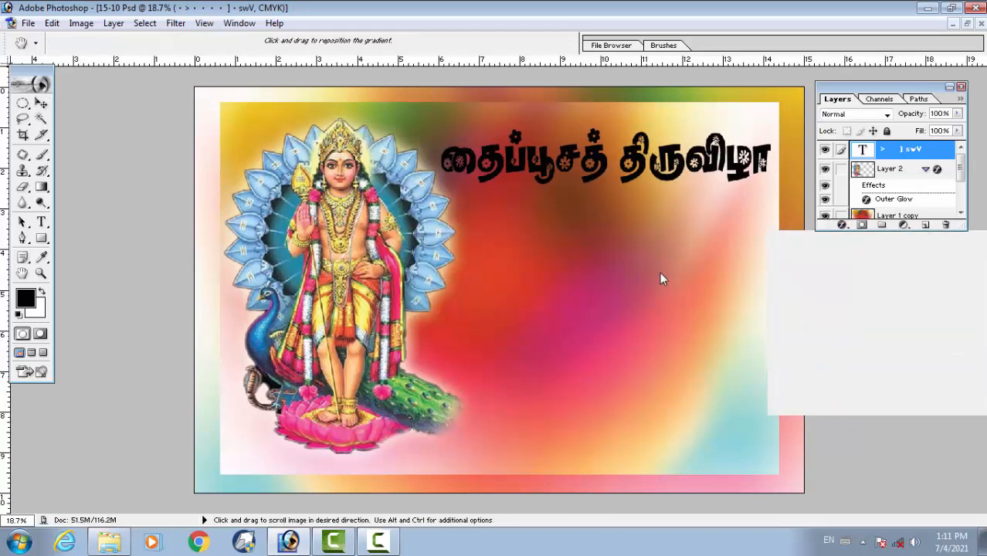
pyautogui.click(724, 381)
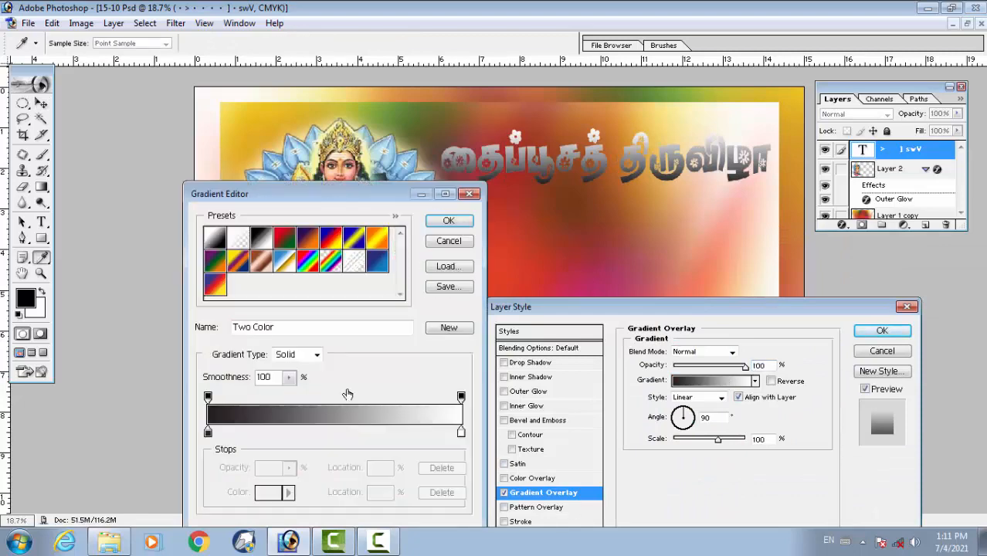
pyautogui.click(215, 287)
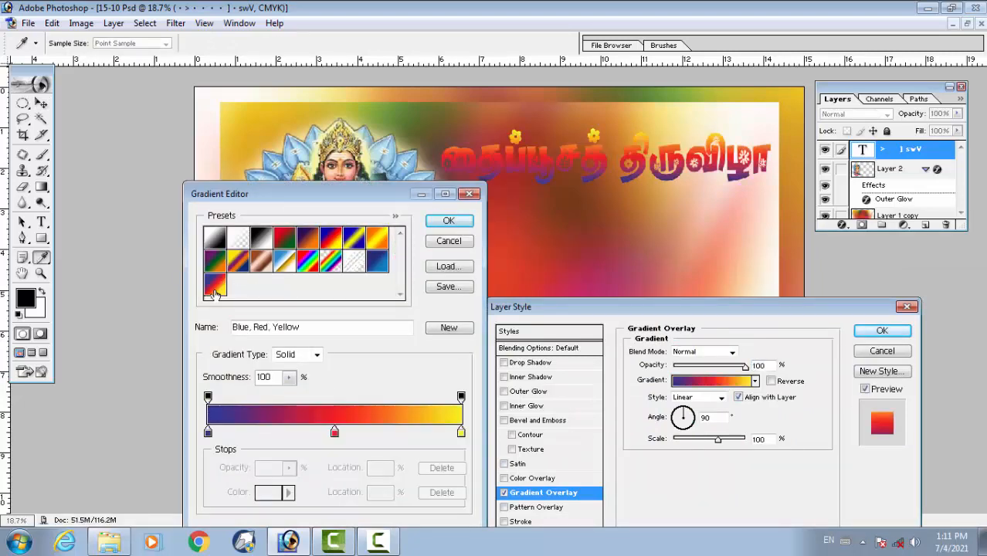
pyautogui.click(448, 220)
# - Add a white outside Stroke of 24 px to the Tamil heading
pyautogui.moveTo(607, 313); pyautogui.dragTo(627, 209)
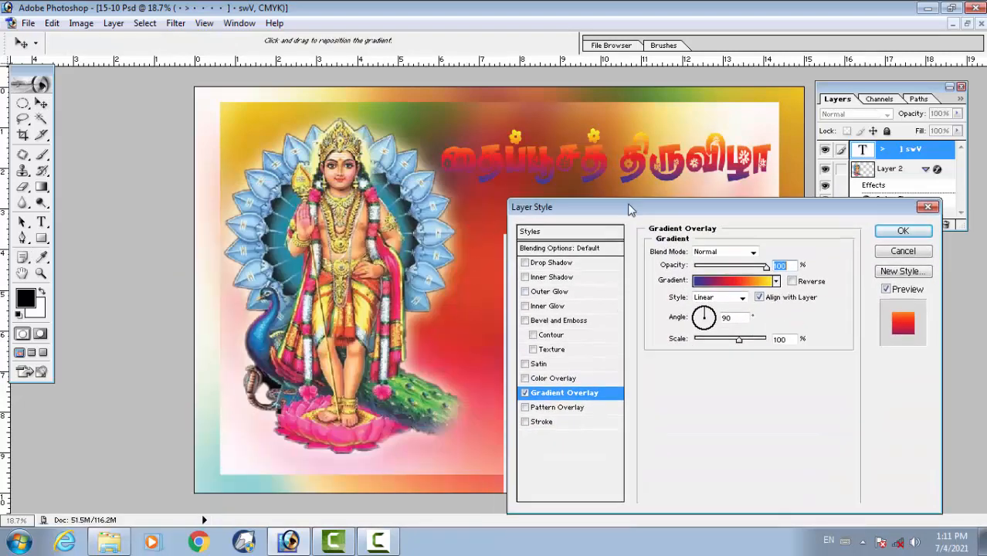
pyautogui.click(562, 418)
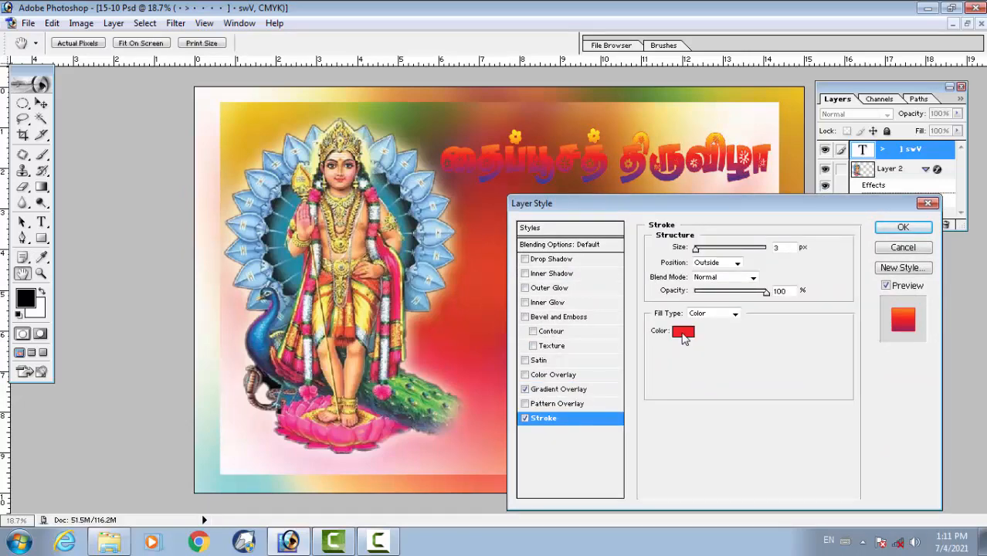
pyautogui.click(682, 332)
pyautogui.moveTo(606, 221); pyautogui.dragTo(579, 172)
pyautogui.click(931, 190)
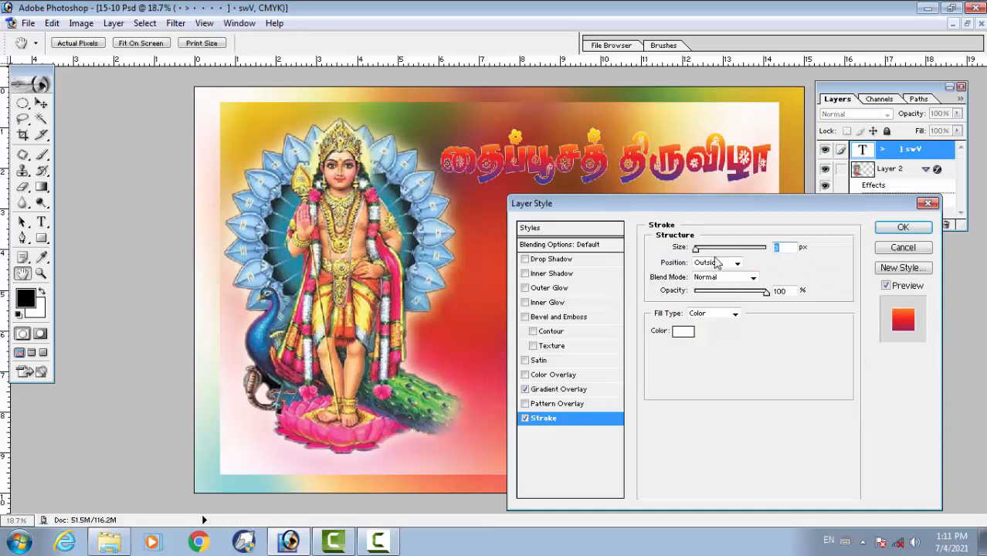
pyautogui.moveTo(711, 254); pyautogui.dragTo(705, 255)
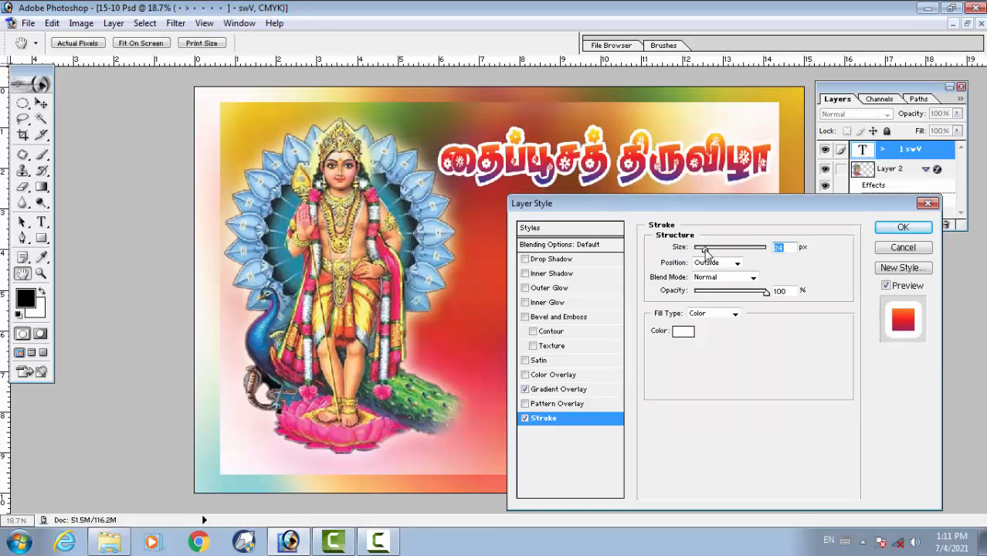
# - Add a bright green Drop Shadow to the heading with 36 px distance, 7% spread and 21 px size
pyautogui.click(583, 259)
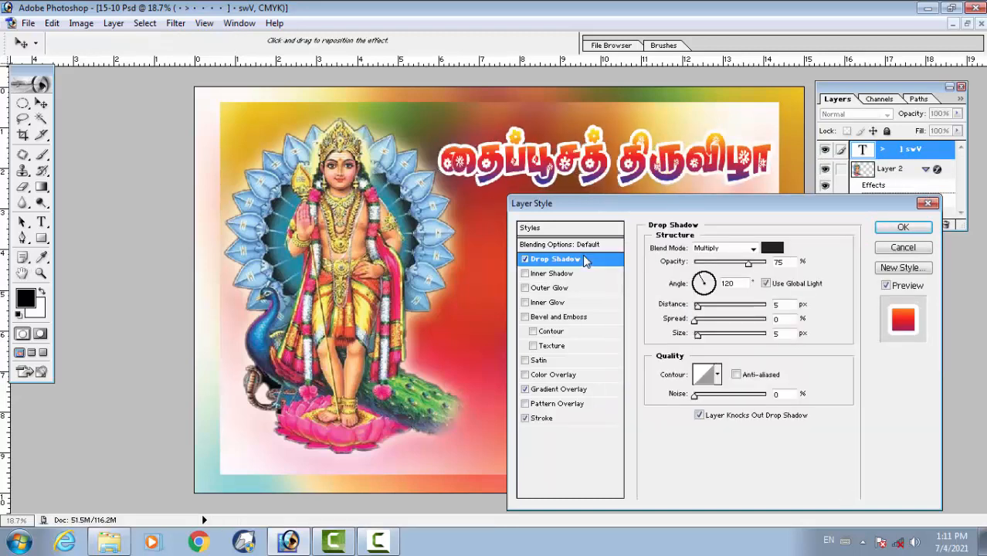
pyautogui.moveTo(697, 325); pyautogui.dragTo(720, 317)
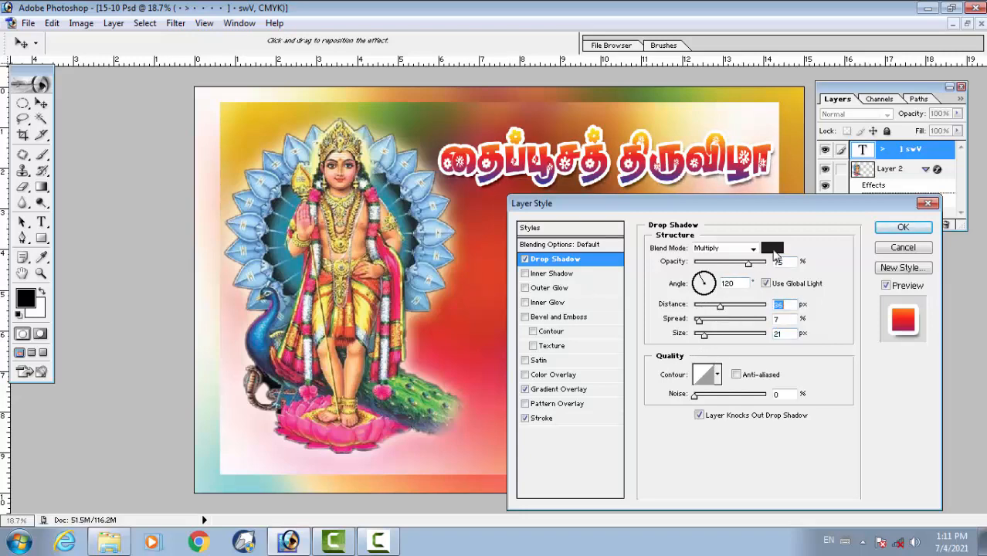
pyautogui.click(772, 249)
pyautogui.click(823, 327)
pyautogui.click(807, 265)
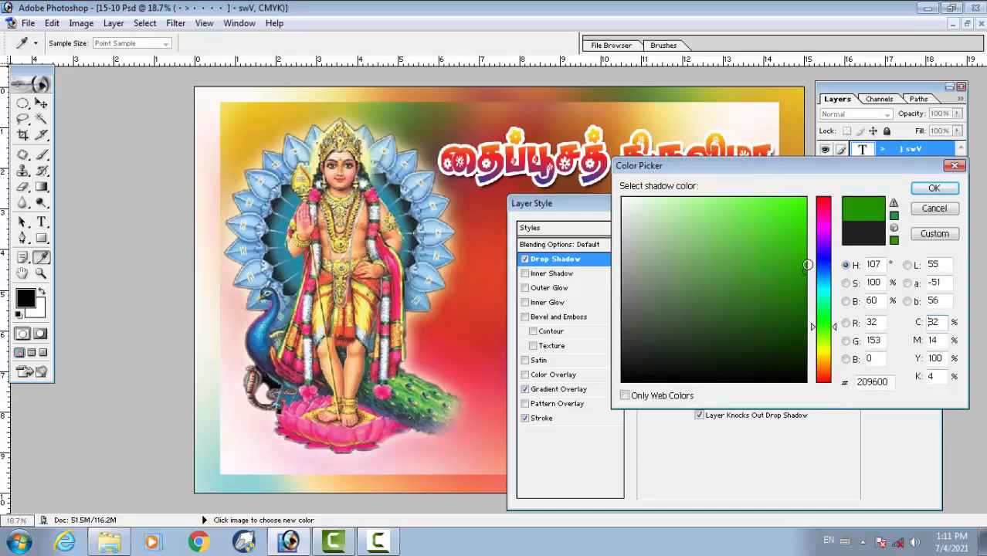
pyautogui.click(806, 248)
pyautogui.click(800, 218)
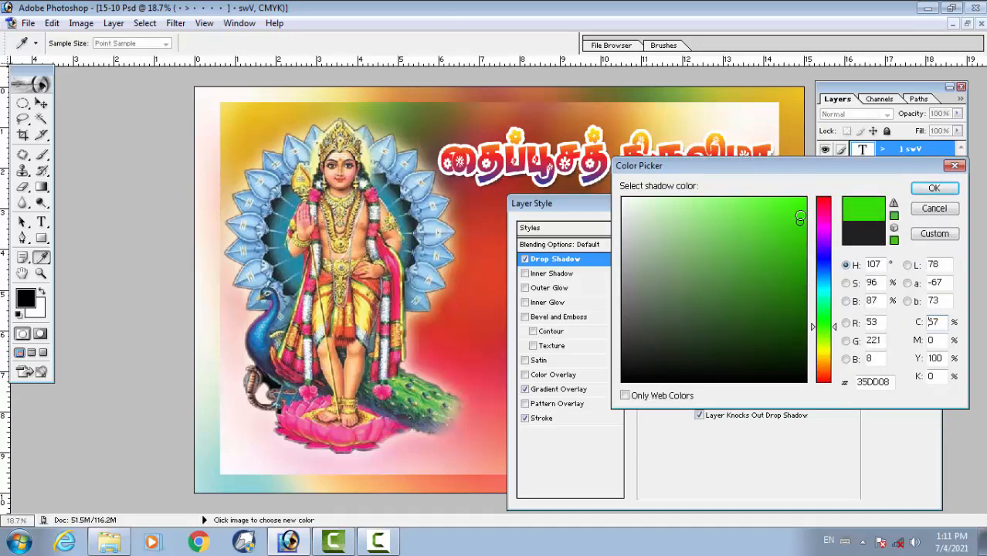
pyautogui.click(938, 193)
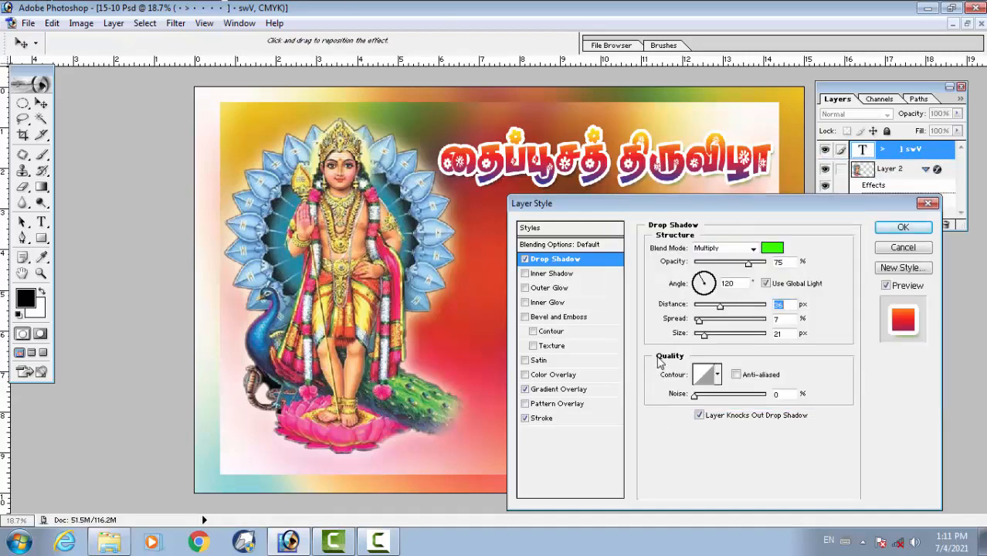
# - Set the drop shadow to Normal blend mode, 100% opacity and 43 px distance, and apply the heading's layer style
pyautogui.moveTo(748, 266); pyautogui.dragTo(768, 267)
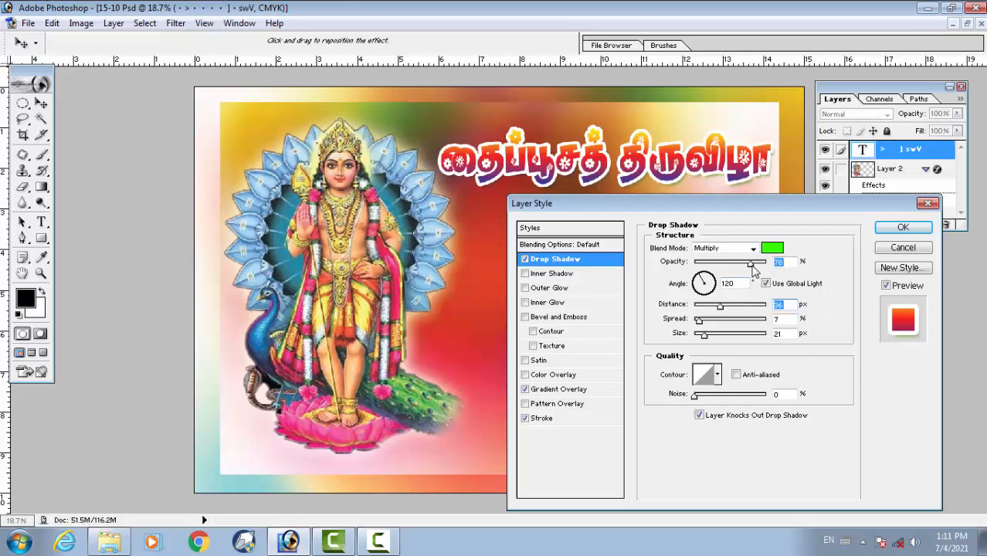
pyautogui.click(741, 249)
pyautogui.click(734, 261)
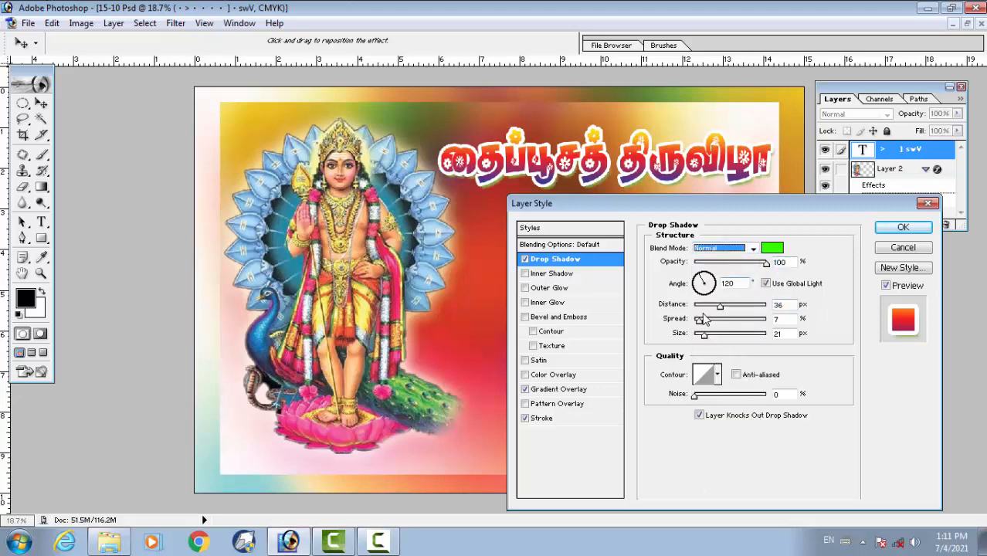
pyautogui.moveTo(723, 308); pyautogui.dragTo(727, 312)
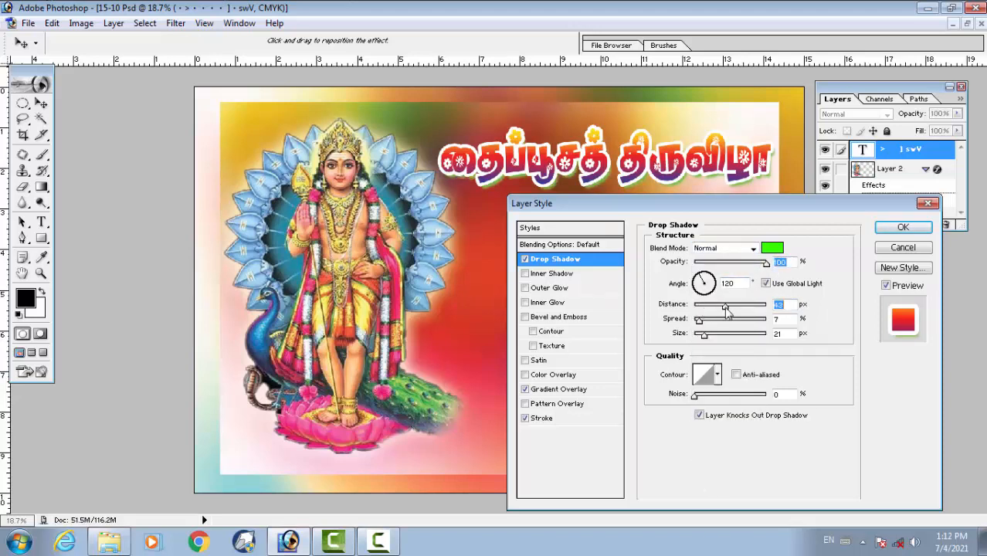
pyautogui.click(899, 229)
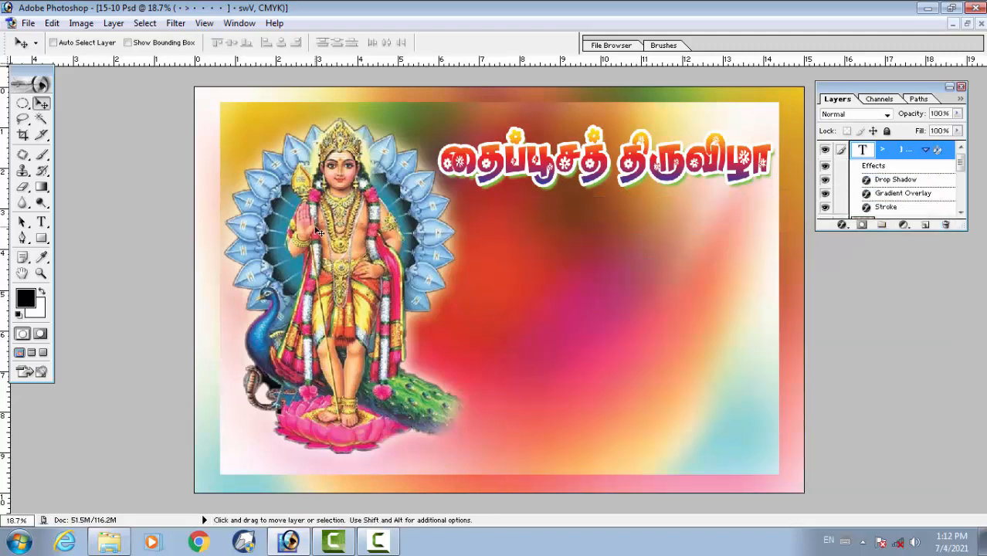
# - Start a new text layer below the heading with the line "அனைவரும் வருக வருக"
pyautogui.press('t')
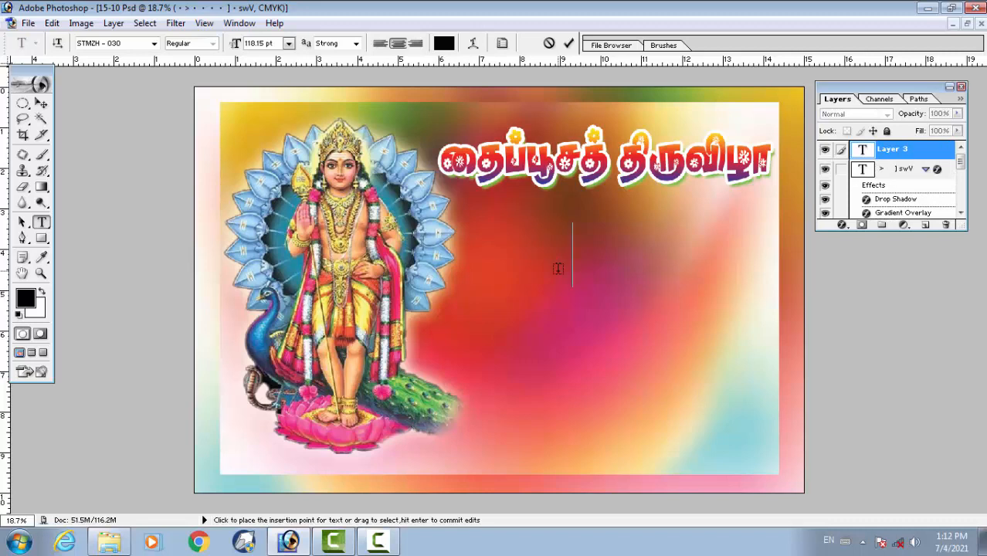
pyautogui.write('ெ')
pyautogui.press('BackSpace')
pyautogui.write('அை')
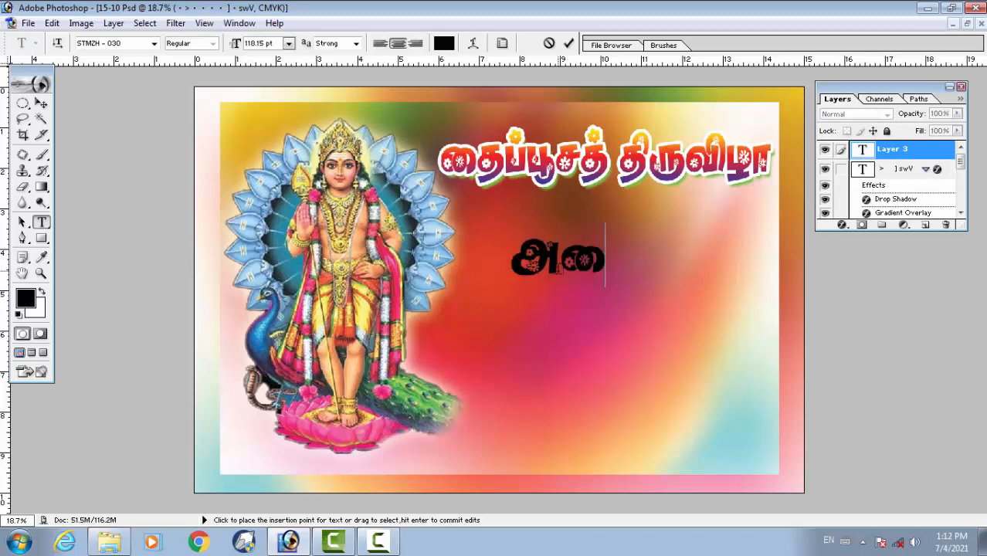
pyautogui.write('ன')
pyautogui.write('வர')
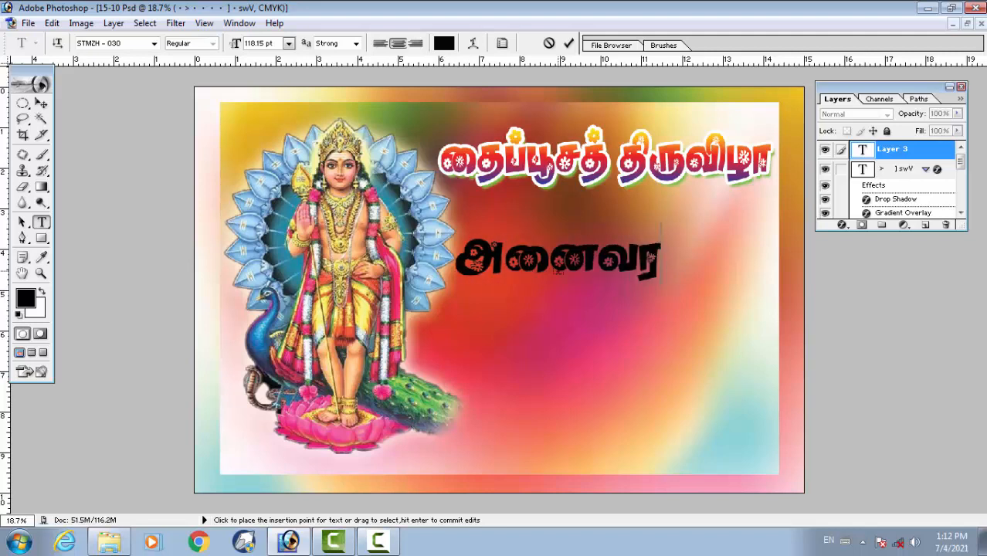
pyautogui.press('BackSpace')
pyautogui.write('ரு')
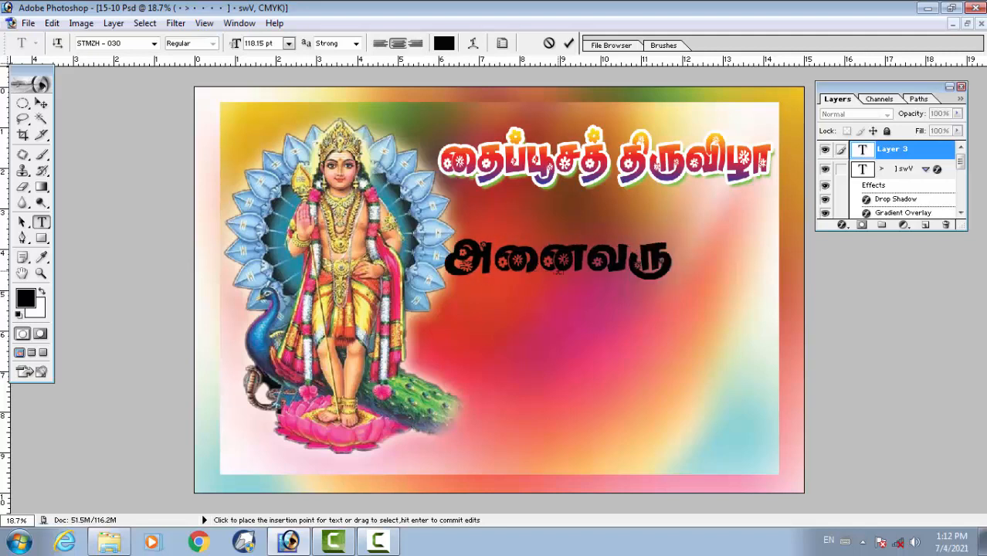
pyautogui.write('ம் வ')
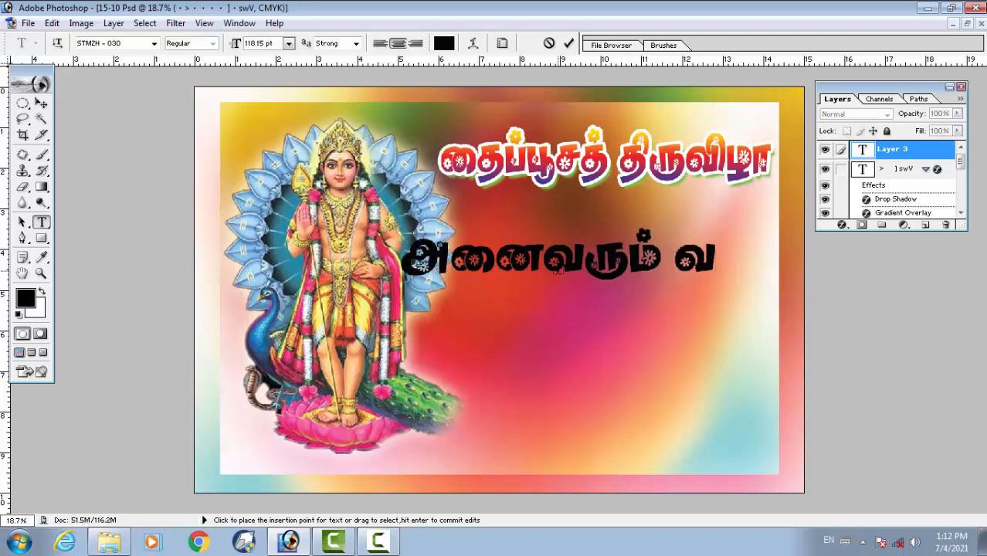
pyautogui.write('ருக வருக')
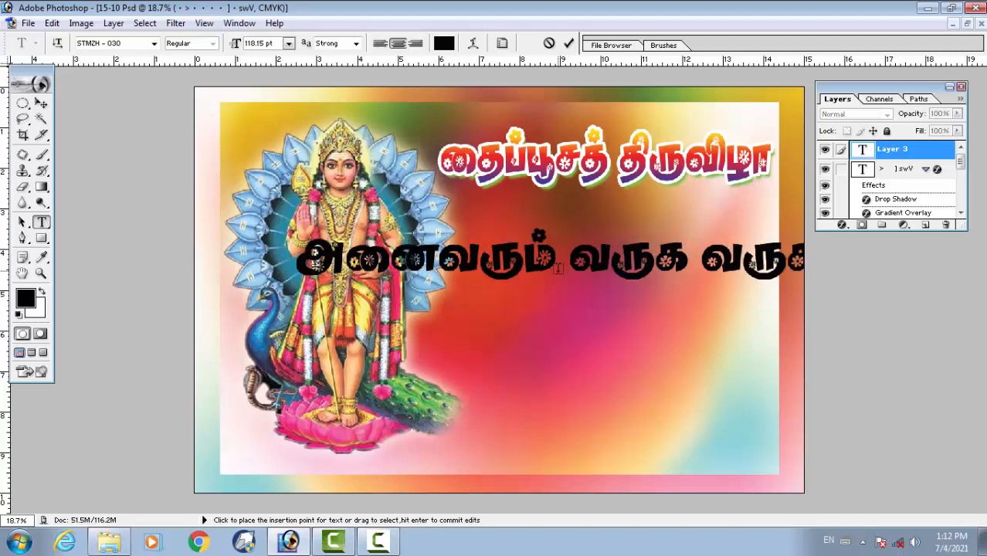
# - Add the line "என வரவேற்கிறோம்" below the first line, and insert a line break after "அனைவரும்"
pyautogui.press('Return')
pyautogui.write('ே')
pyautogui.press('BackSpace')
pyautogui.write('என')
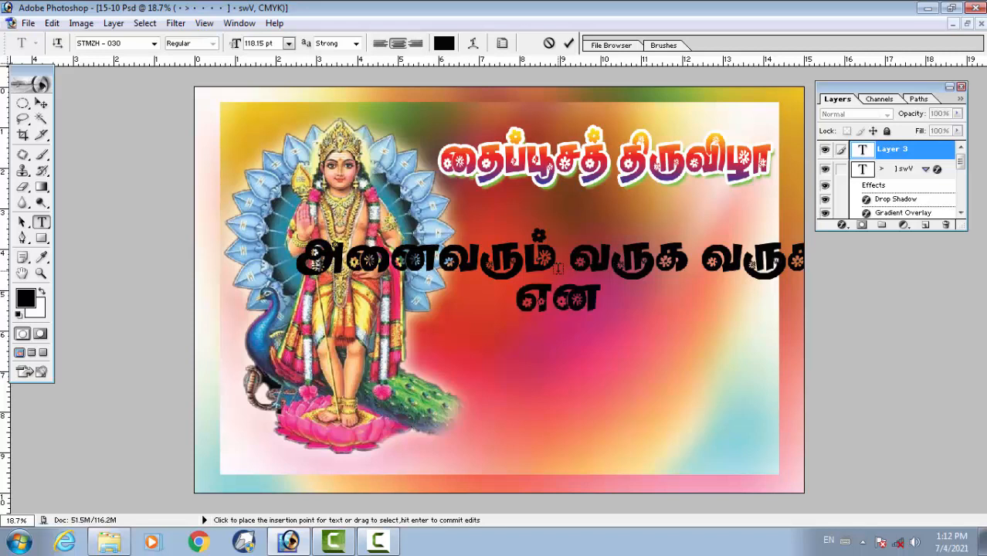
pyautogui.write(' வர')
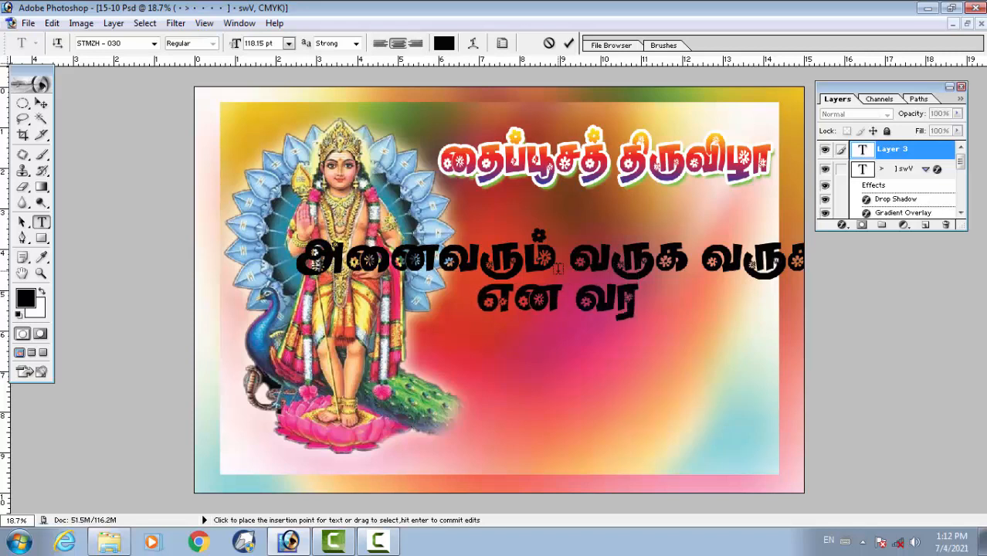
pyautogui.write('ே')
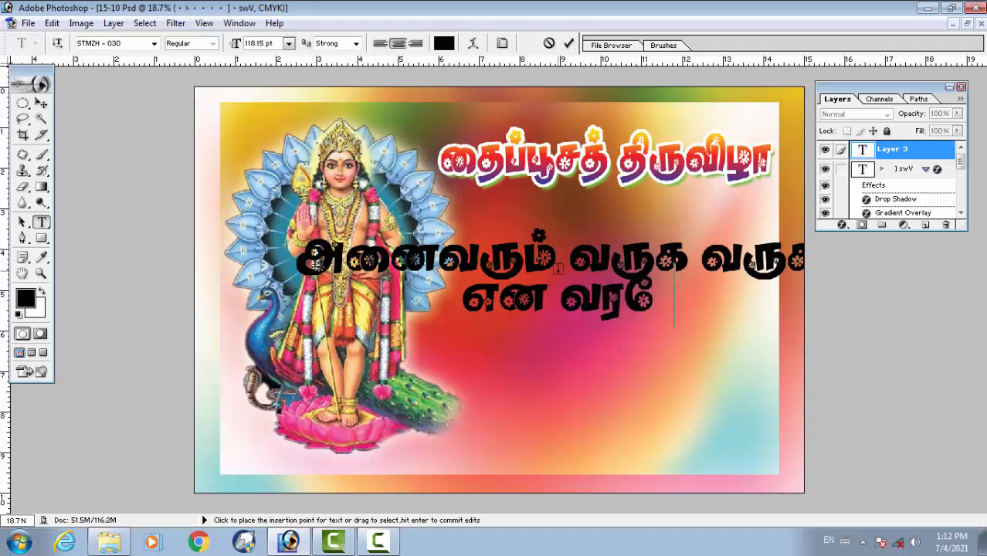
pyautogui.write('வற')
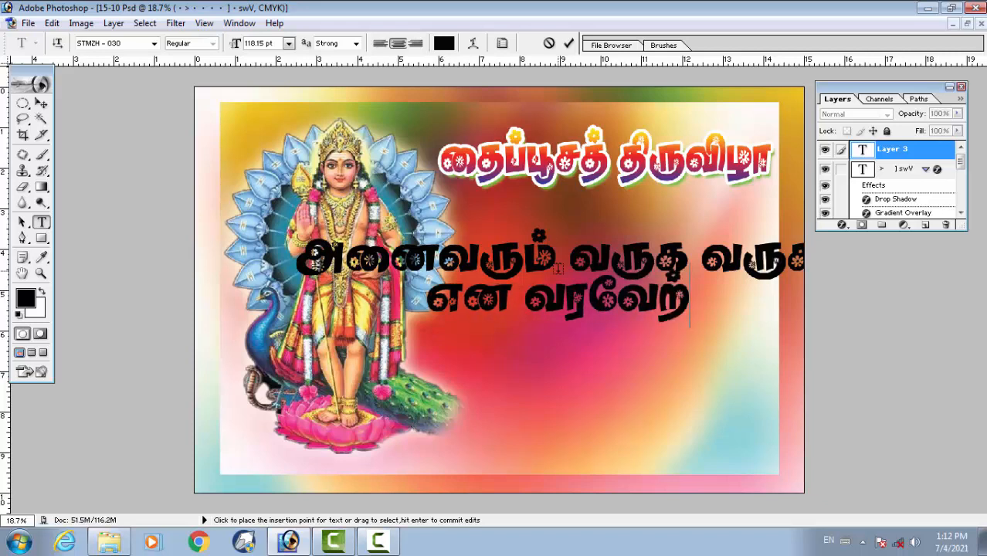
pyautogui.write('்கி')
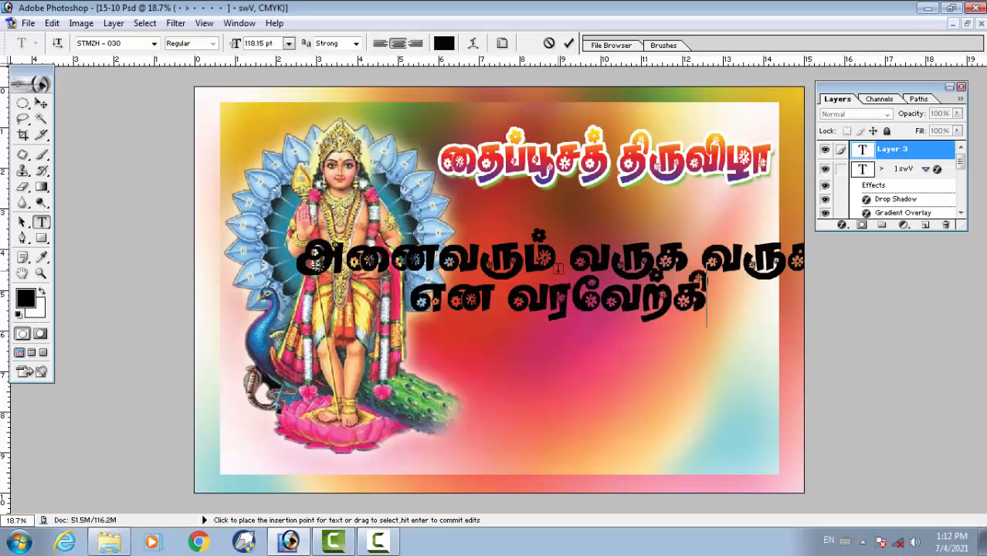
pyautogui.write('ேறாம')
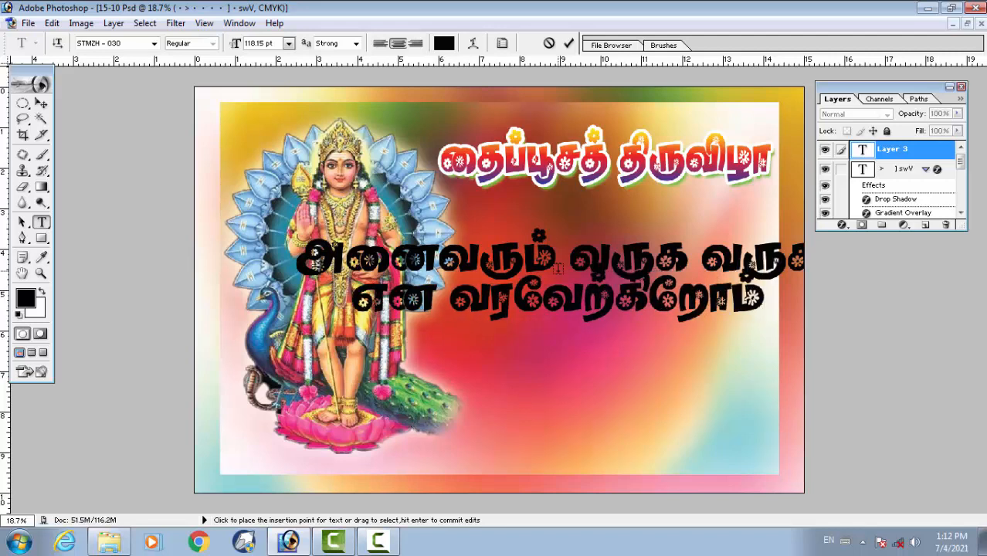
pyautogui.hotkey('ctrl', 'Return')
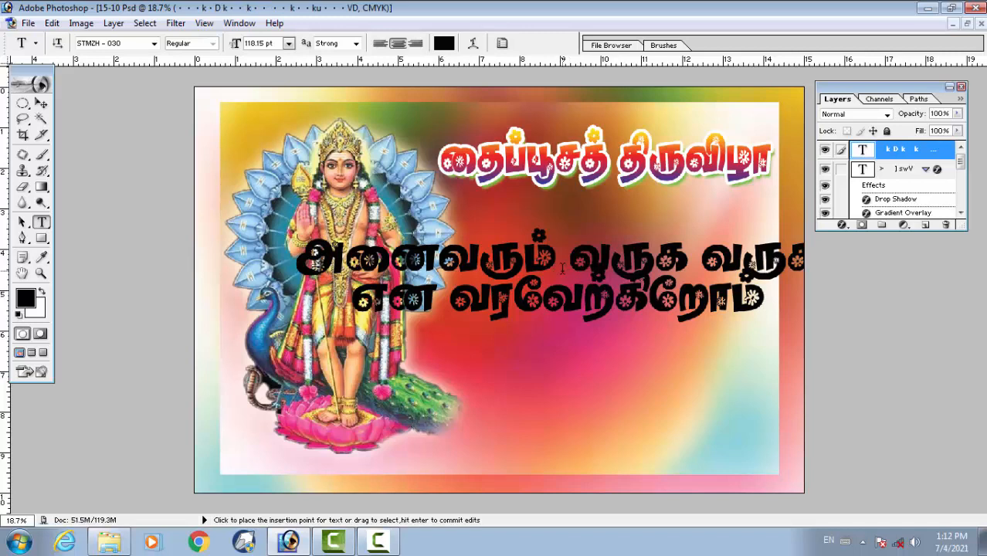
pyautogui.click(569, 259)
pyautogui.press('Return')
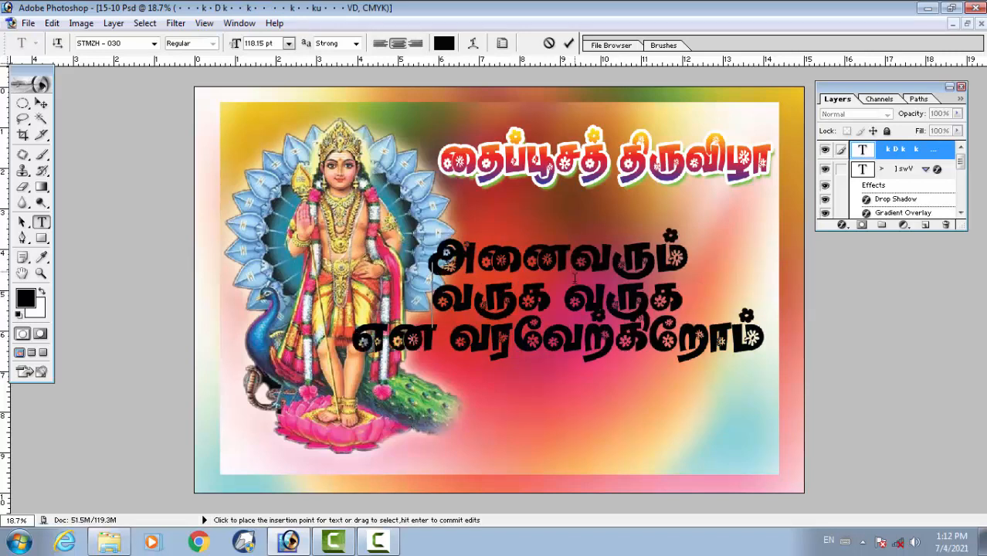
# - Change the font of the entire three-line welcome message to STMZH - 007 and commit the text edit
pyautogui.click(549, 298)
pyautogui.hotkey('ctrl', 'a')
pyautogui.click(108, 44)
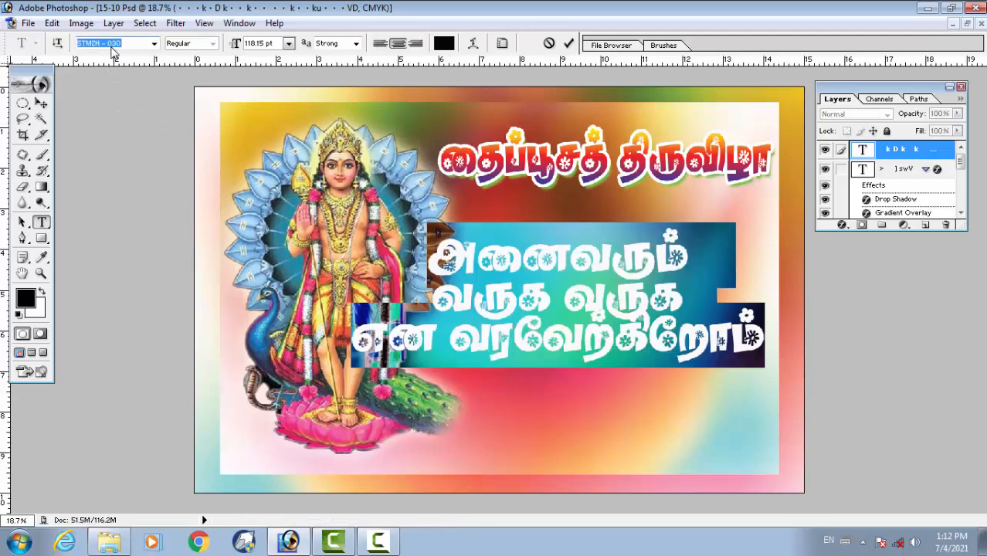
pyautogui.press('Up')
pyautogui.press('Up')
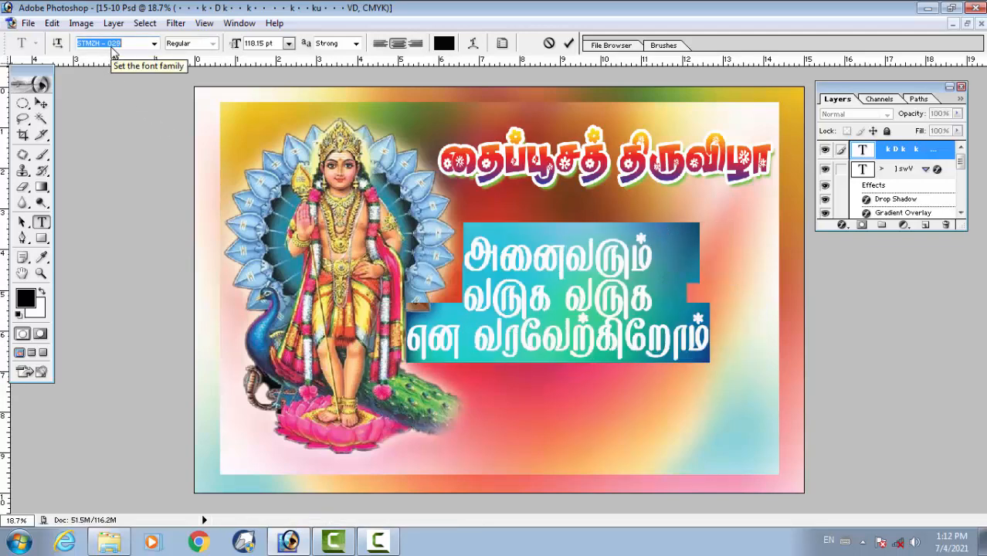
pyautogui.press('Up')
pyautogui.press('Up')
pyautogui.press('Up')
pyautogui.press('Up')
pyautogui.press('Up')
pyautogui.press('Up')
pyautogui.press('Up')
pyautogui.press('Up')
pyautogui.press('Up')
pyautogui.press('Up')
pyautogui.press('Up')
pyautogui.press('Up')
pyautogui.press('Up')
pyautogui.press('Up')
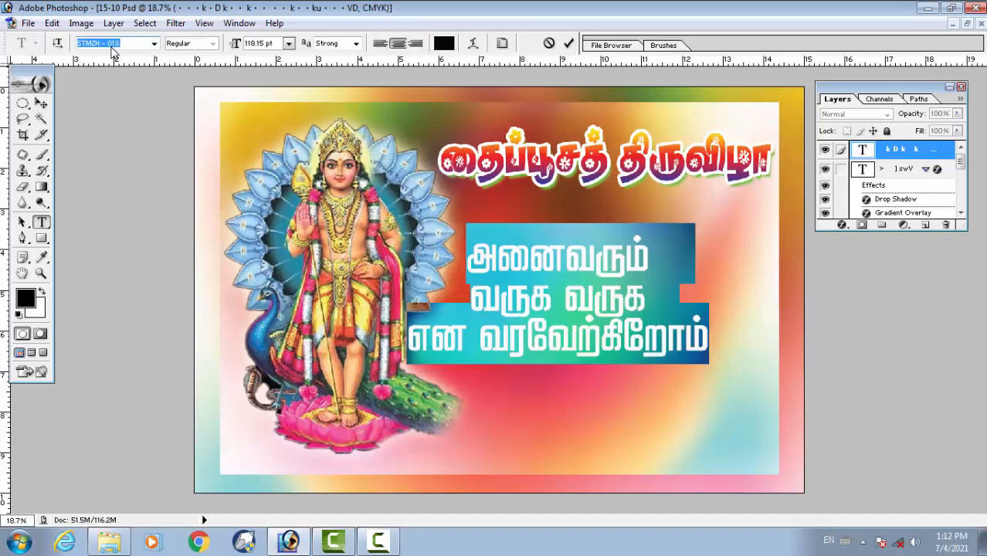
pyautogui.press('Up')
pyautogui.press('Up')
pyautogui.press('Up')
pyautogui.press('Up')
pyautogui.press('Up')
pyautogui.press('Up')
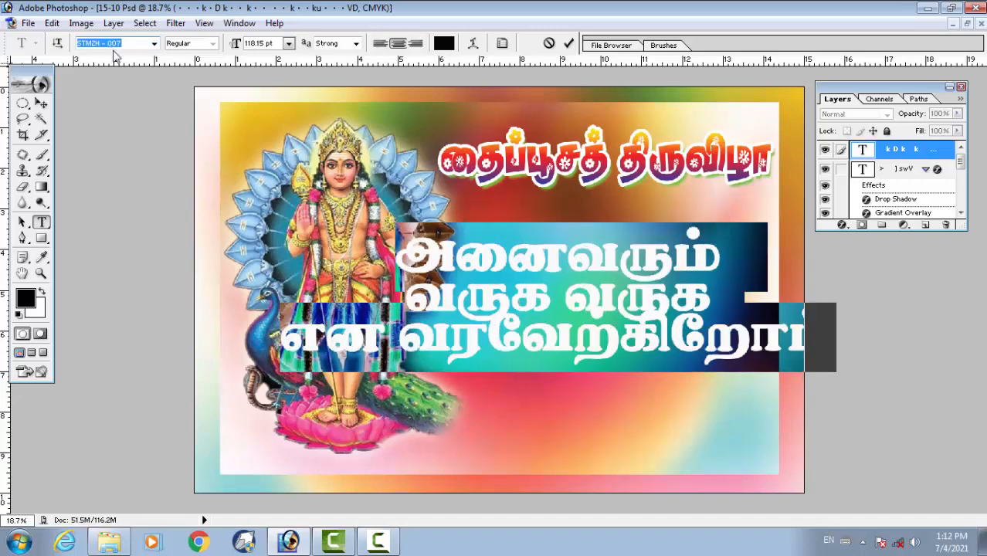
pyautogui.click(734, 338)
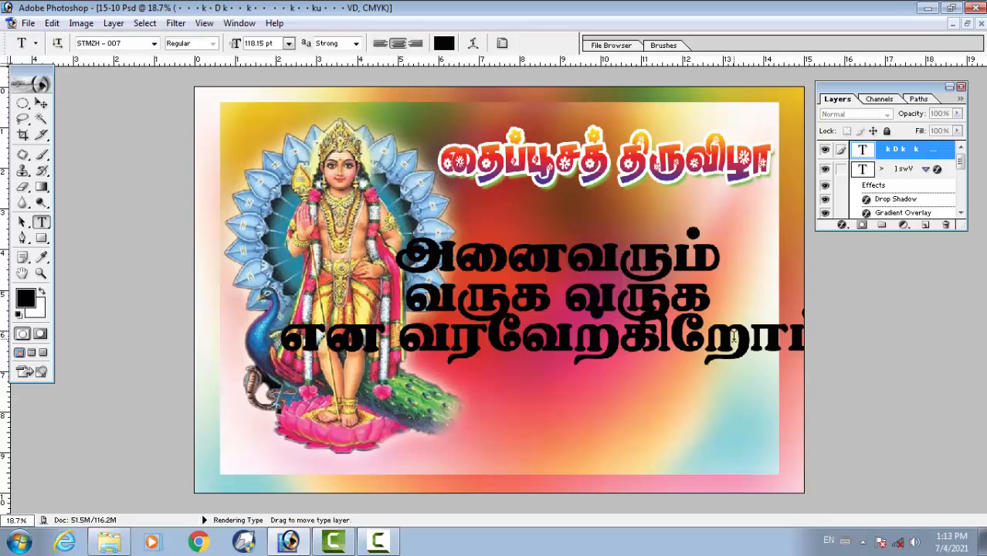
pyautogui.hotkey('ctrl', 'Return')
# - Scale the welcome message down to about 66 pt and move it directly below the heading
pyautogui.hotkey('ctrl', 't')
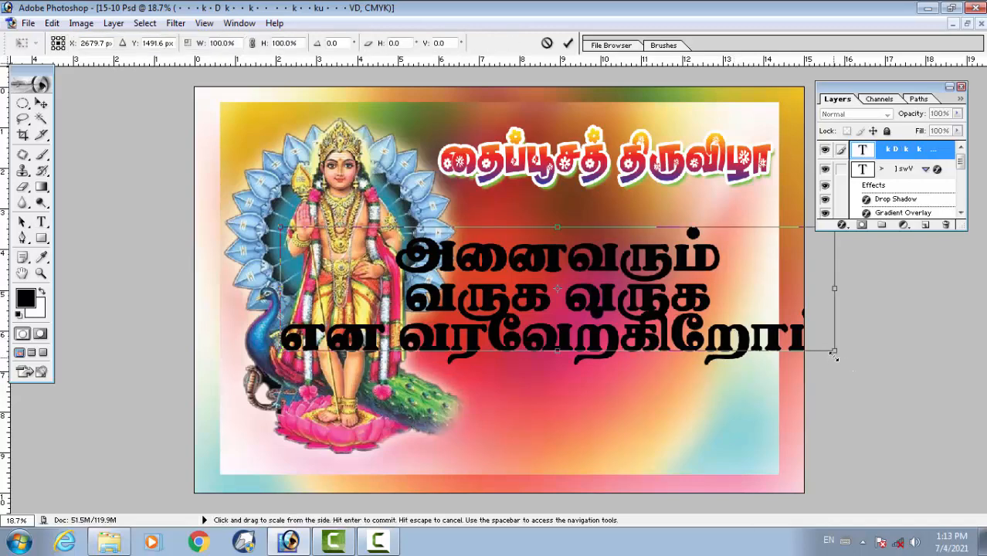
pyautogui.moveTo(834, 351); pyautogui.dragTo(581, 282)
pyautogui.press('Return')
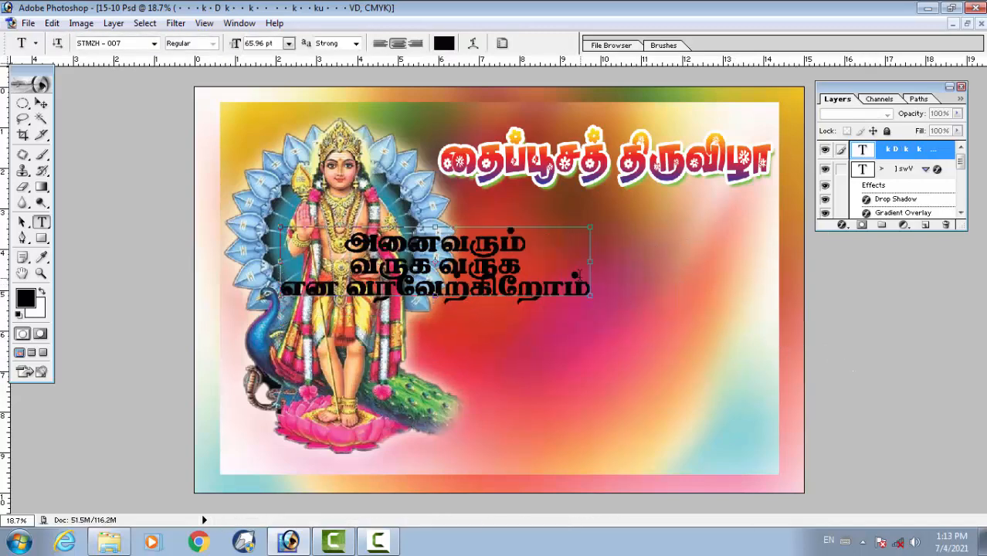
pyautogui.press('v')
pyautogui.moveTo(485, 277); pyautogui.dragTo(653, 245)
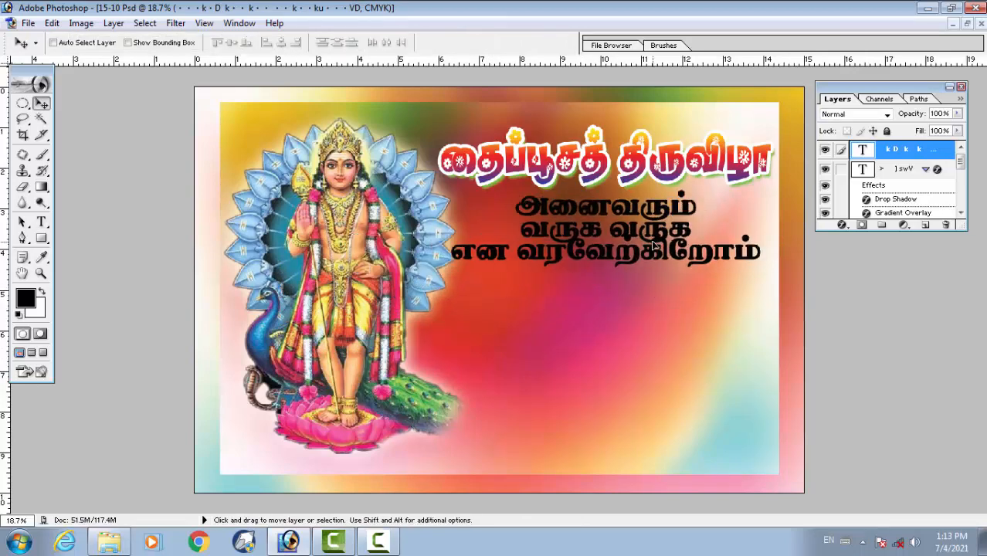
# - Shrink the welcome message further to about 57 pt and reposition it centred beneath the heading
pyautogui.hotkey('ctrl', 't')
pyautogui.moveTo(761, 262); pyautogui.dragTo(719, 244)
pyautogui.press('Return')
pyautogui.moveTo(647, 229); pyautogui.dragTo(674, 237)
# - Increase the line spacing of all three welcome message lines so they no longer overlap, and commit the edit
pyautogui.press('t')
pyautogui.click(661, 254)
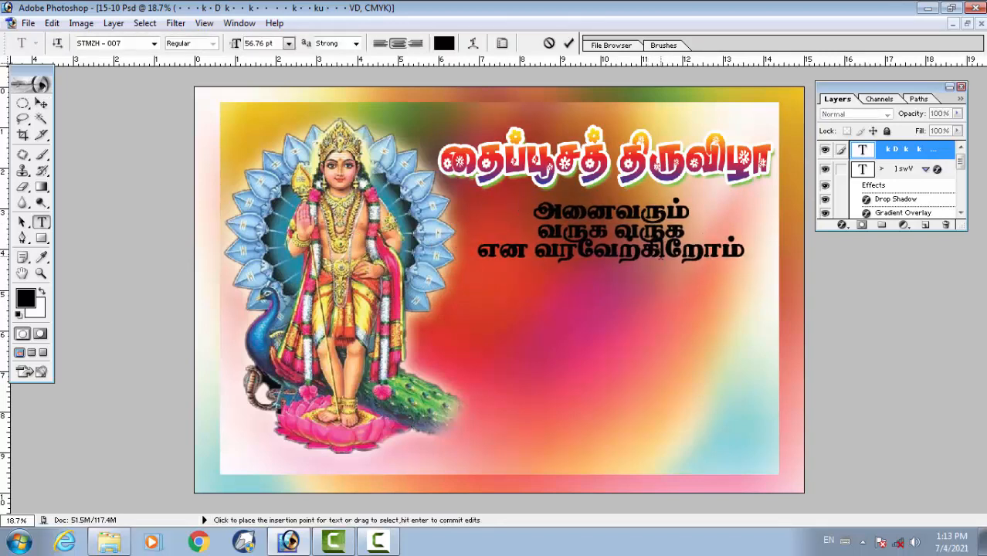
pyautogui.hotkey('ctrl', 'a')
pyautogui.hotkey('ctrl', 'alt', 'Down')
pyautogui.hotkey('ctrl', 'alt', 'Down')
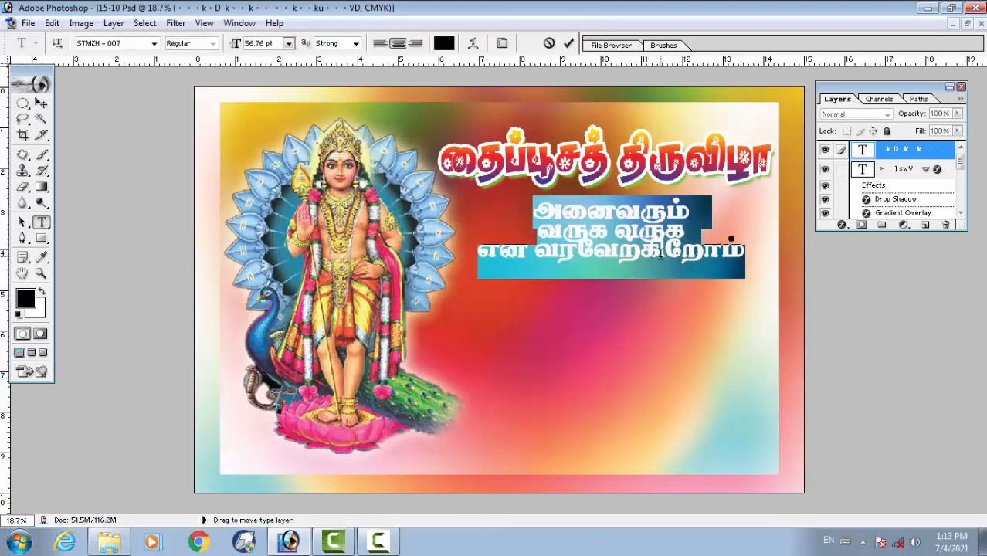
pyautogui.hotkey('ctrl', 'alt', 'Up')
pyautogui.hotkey('ctrl', 'alt', 'Down')
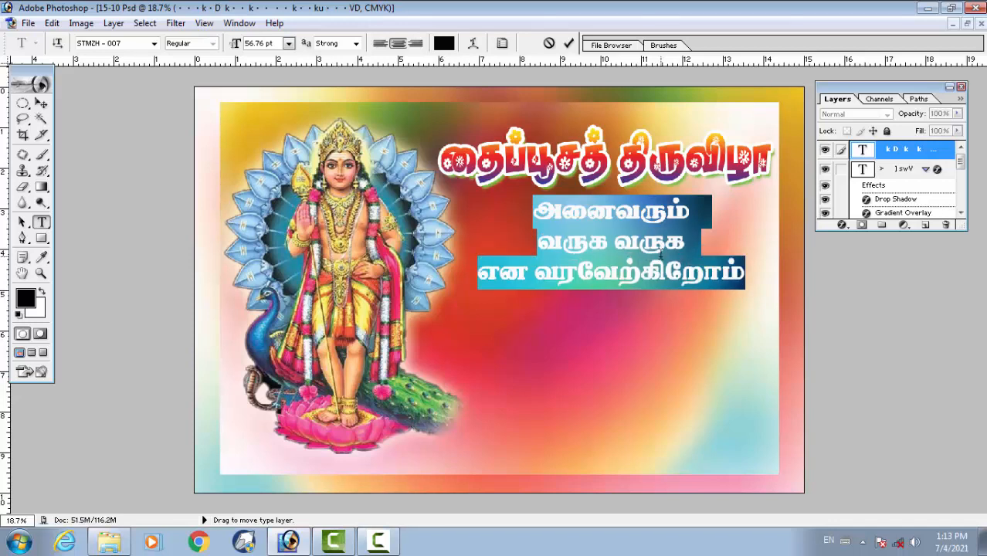
pyautogui.hotkey('ctrl', 'Return')
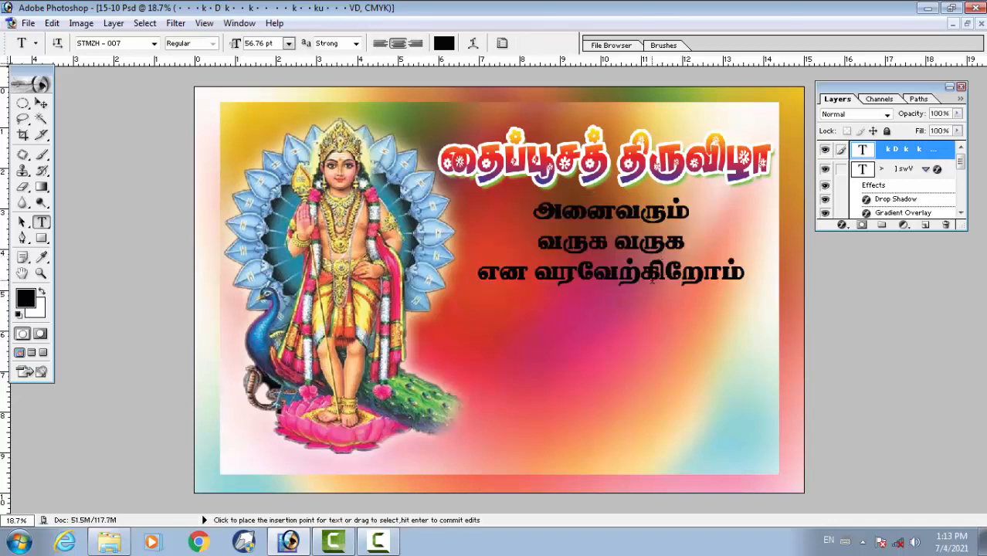
# - Shift the welcome message slightly so it sits centred with a small gap below the heading
pyautogui.press('v')
pyautogui.hotkey('shift', 'Up')
pyautogui.moveTo(651, 268); pyautogui.dragTo(656, 281)
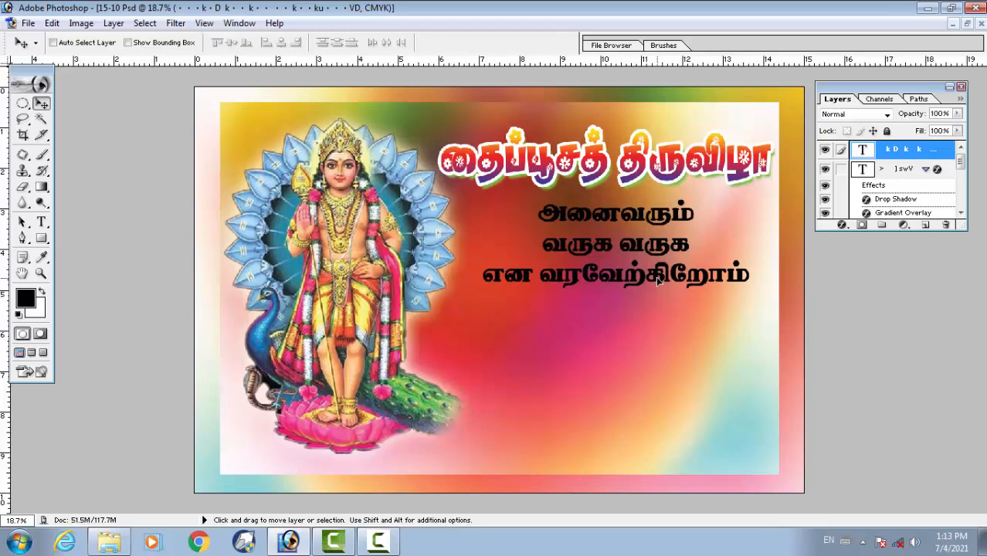
# - Add a Gradient Overlay to the welcome message using the Spectrum preset
pyautogui.click(839, 227)
pyautogui.click(842, 373)
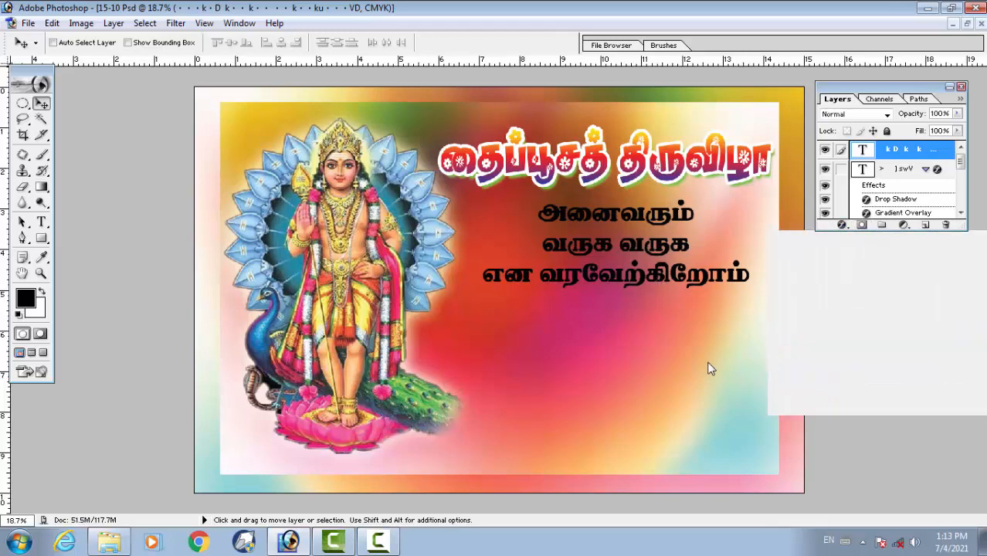
pyautogui.moveTo(726, 202); pyautogui.dragTo(750, 275)
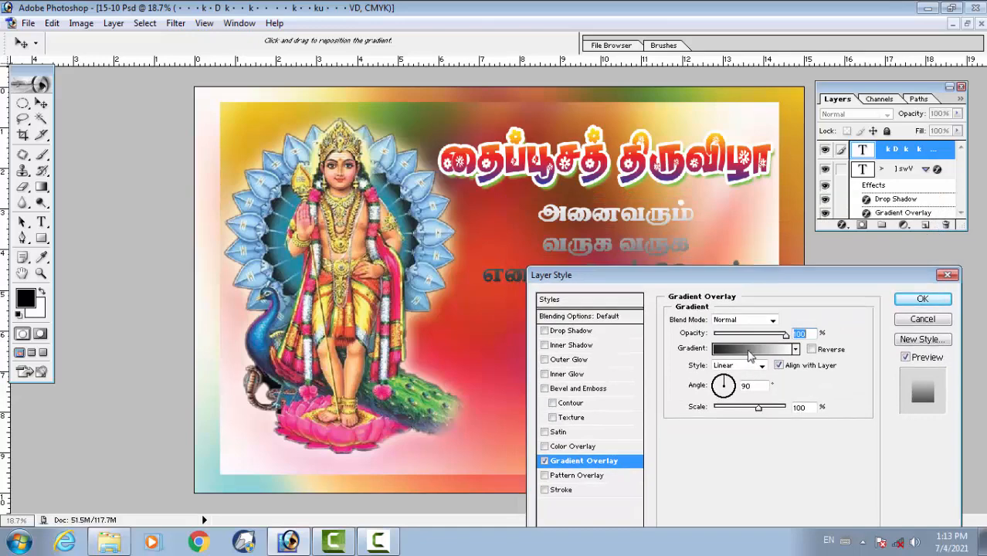
pyautogui.click(750, 352)
pyautogui.click(326, 240)
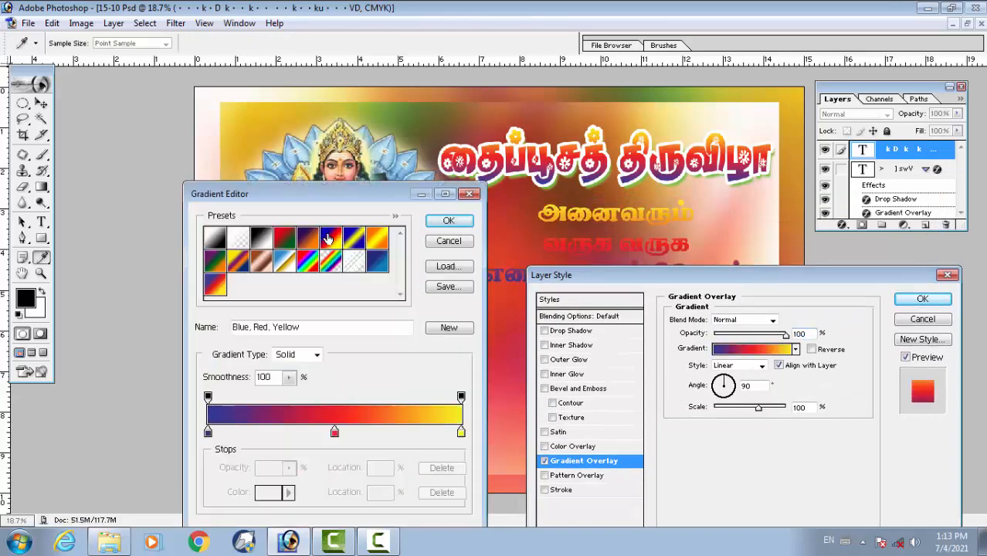
pyautogui.click(309, 267)
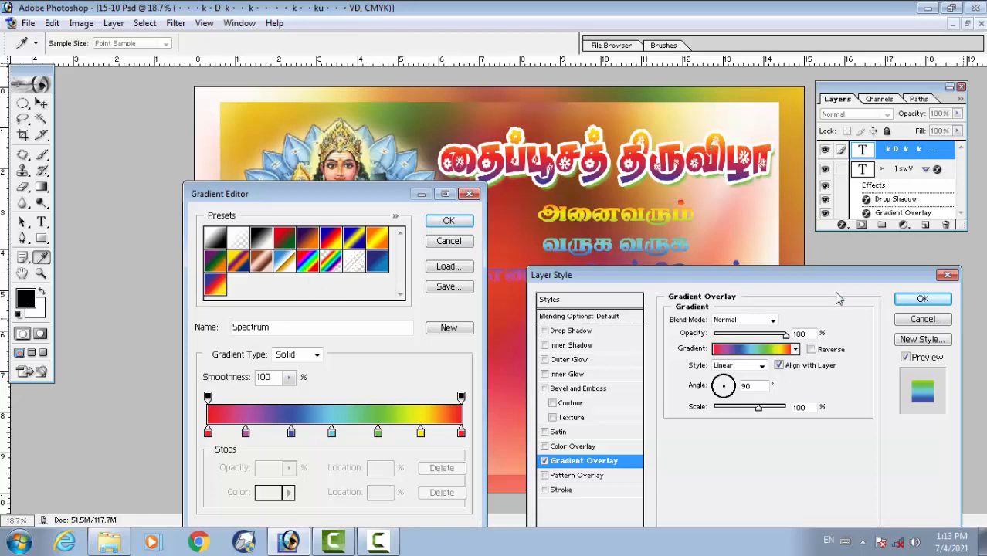
pyautogui.click(449, 221)
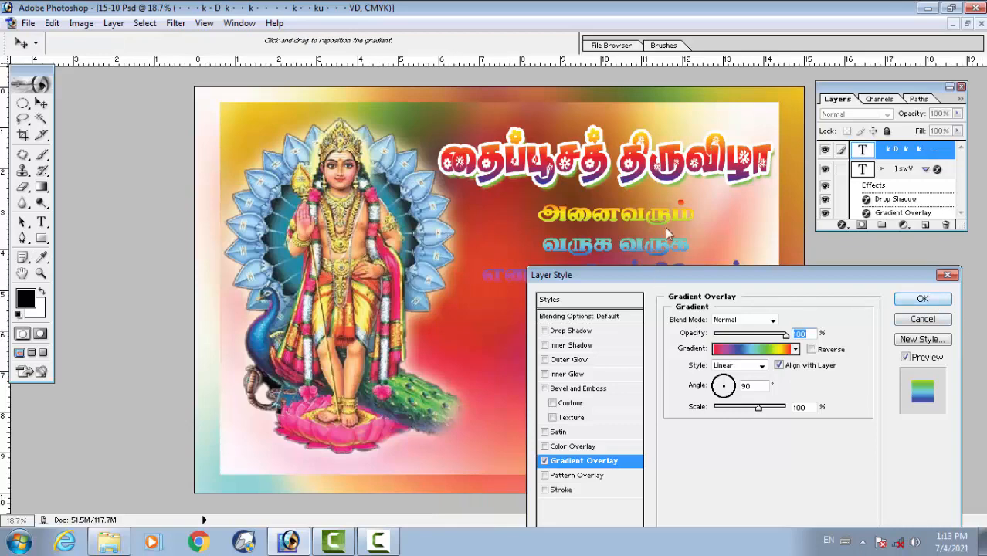
# - Add a white outside Stroke (FFFFFF) to the welcome message and make it slightly thicker than 3 px
pyautogui.moveTo(657, 275); pyautogui.dragTo(667, 215)
pyautogui.click(596, 433)
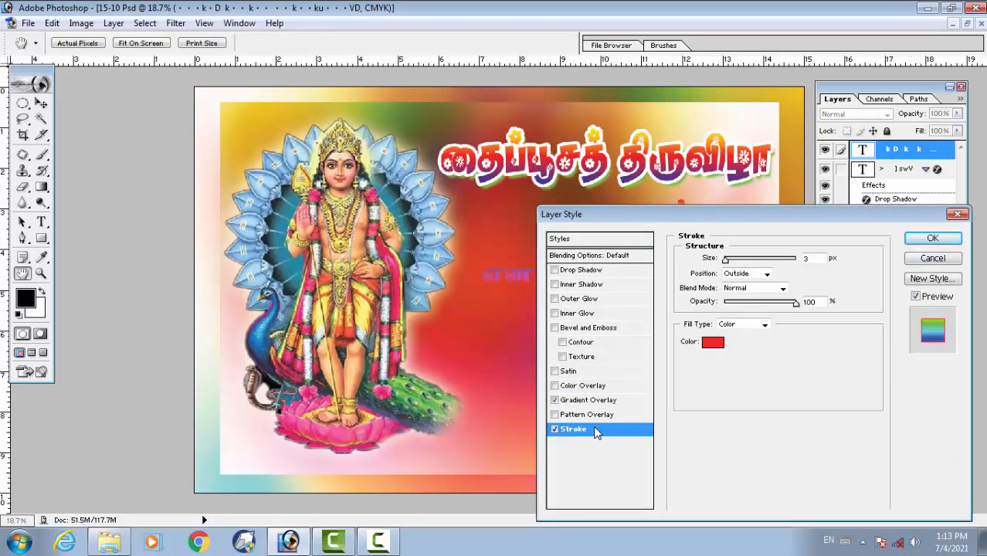
pyautogui.click(713, 342)
pyautogui.click(624, 199)
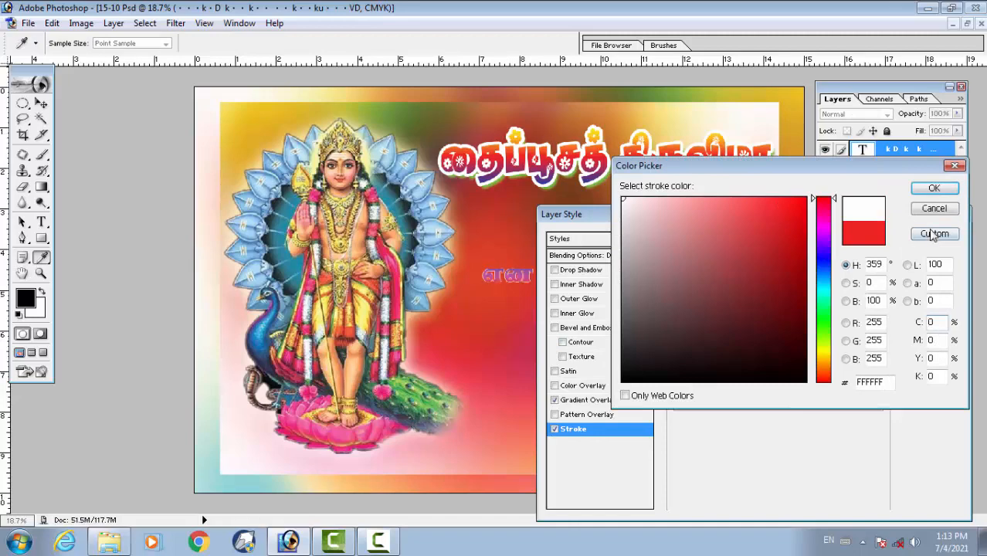
pyautogui.click(935, 191)
pyautogui.moveTo(800, 220); pyautogui.dragTo(794, 309)
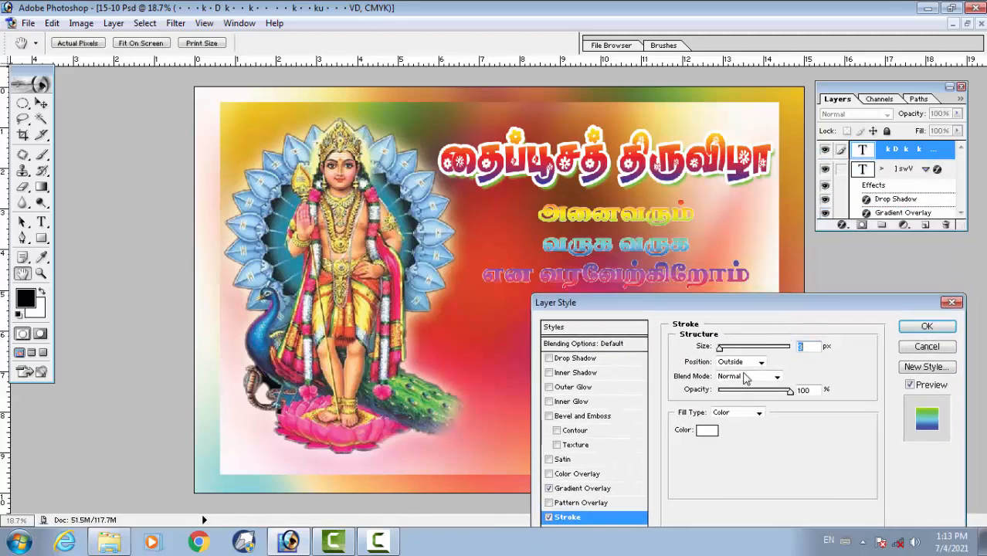
pyautogui.moveTo(720, 349); pyautogui.dragTo(726, 352)
# - Add a Drop Shadow to the welcome message with 23 px distance, 19% spread and 10 px size
pyautogui.click(632, 358)
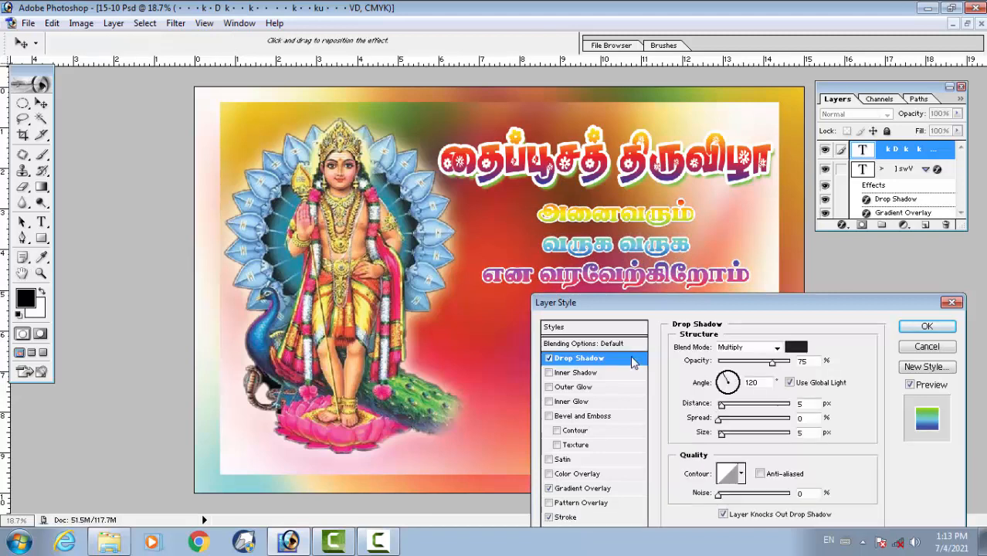
pyautogui.moveTo(721, 404); pyautogui.dragTo(732, 421)
pyautogui.click(723, 433)
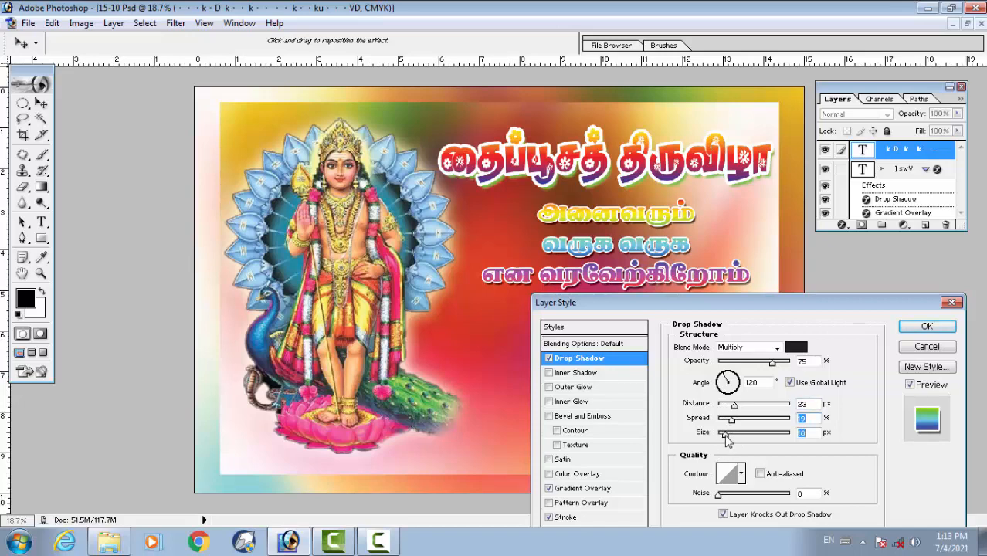
# - Switch the welcome message's Gradient Overlay to the Blue, Red, Yellow preset and apply the layer style
pyautogui.click(601, 491)
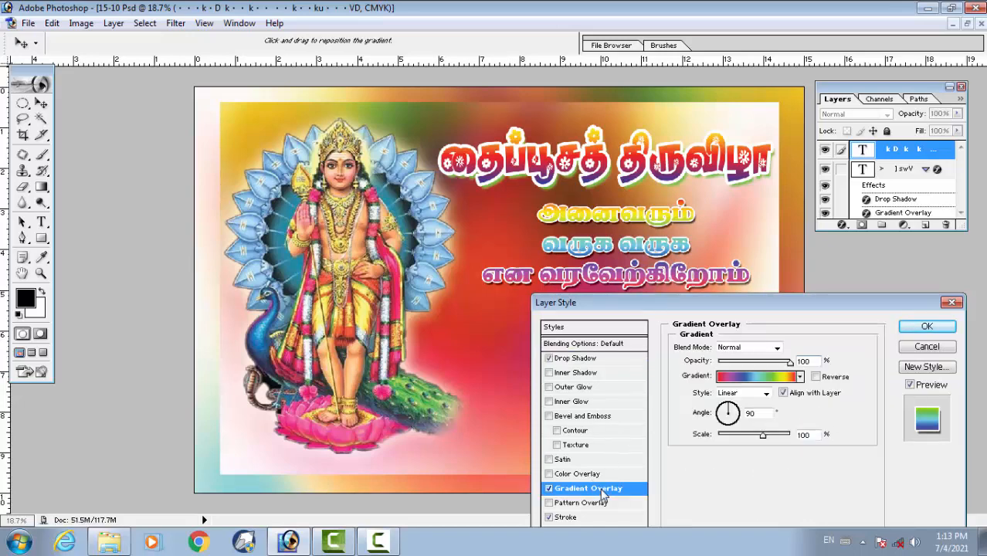
pyautogui.click(781, 378)
pyautogui.click(333, 244)
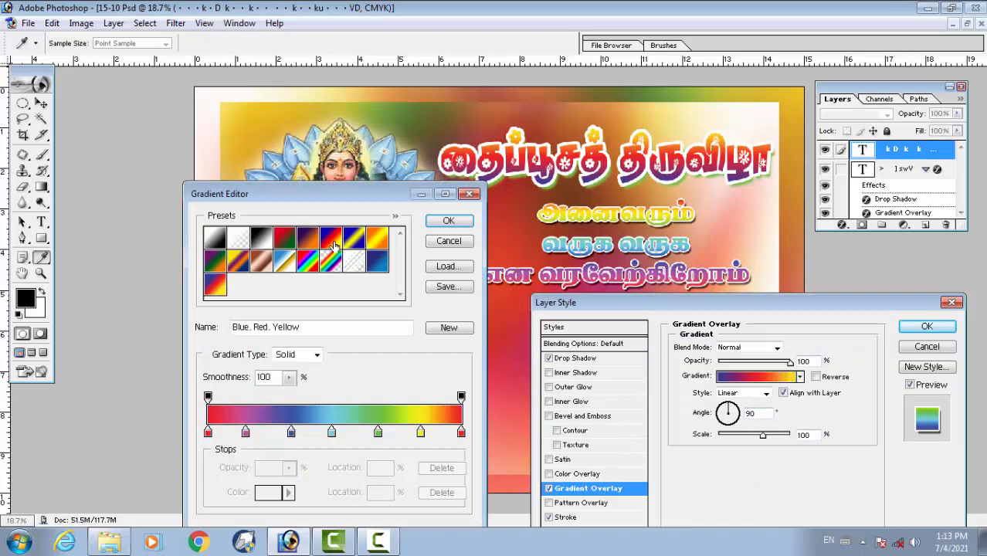
pyautogui.click(447, 221)
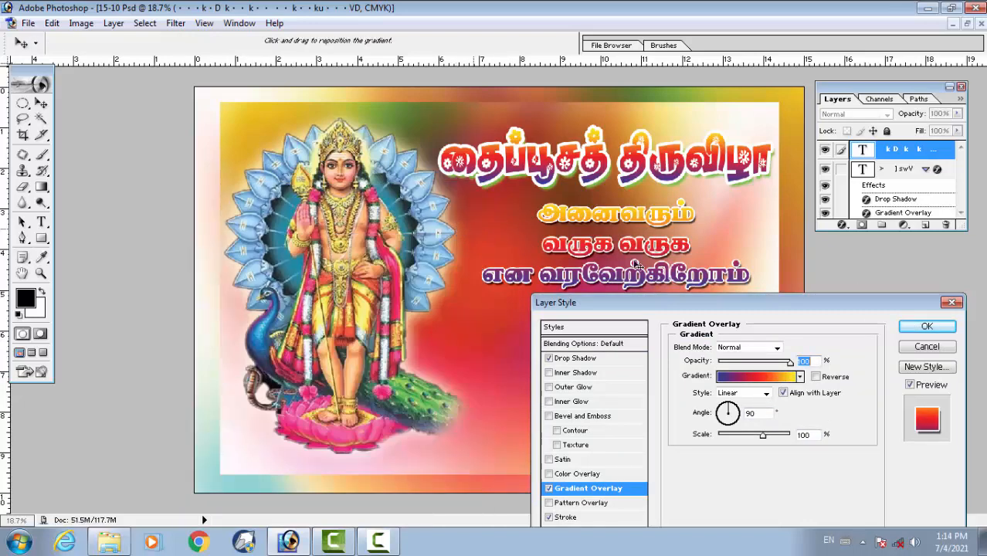
pyautogui.click(930, 328)
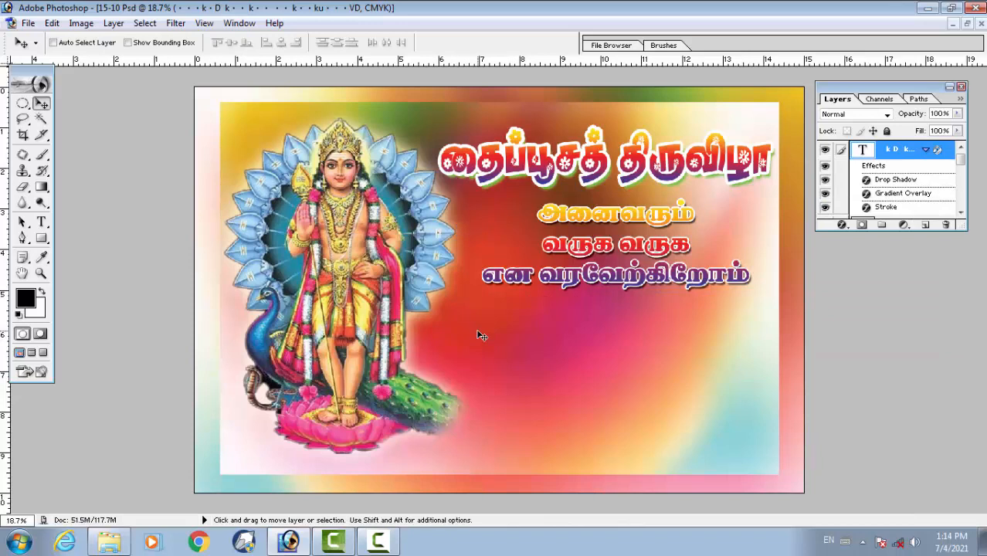
# - Create a new empty layer directly above Layer 1 copy, with the Elliptical Marquee tool active
pyautogui.press('m')
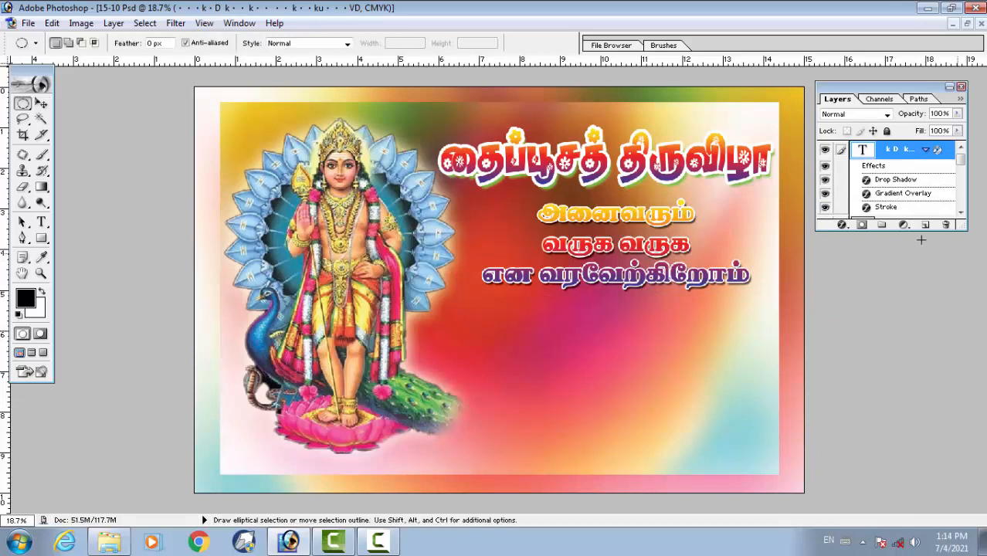
pyautogui.moveTo(961, 159); pyautogui.dragTo(964, 236)
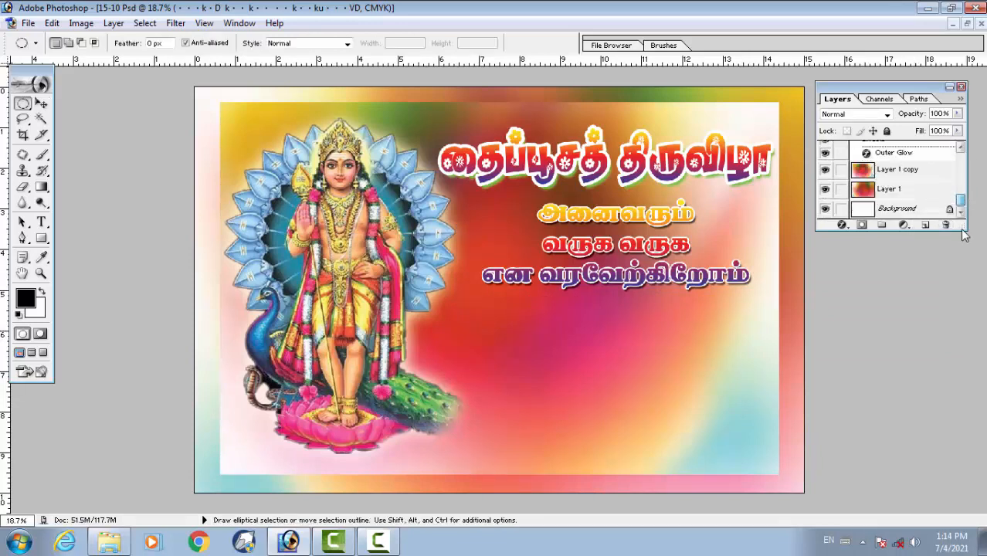
pyautogui.click(917, 172)
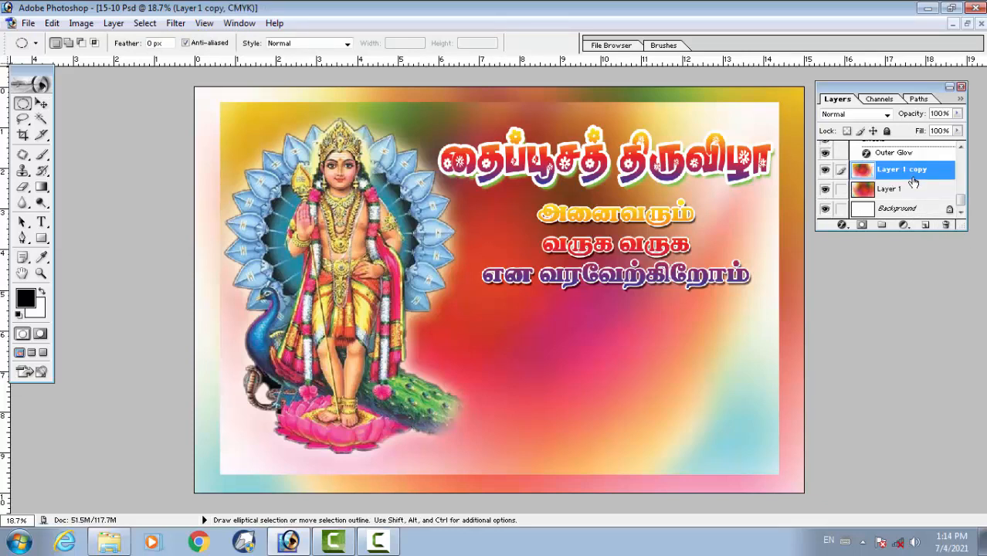
pyautogui.click(925, 224)
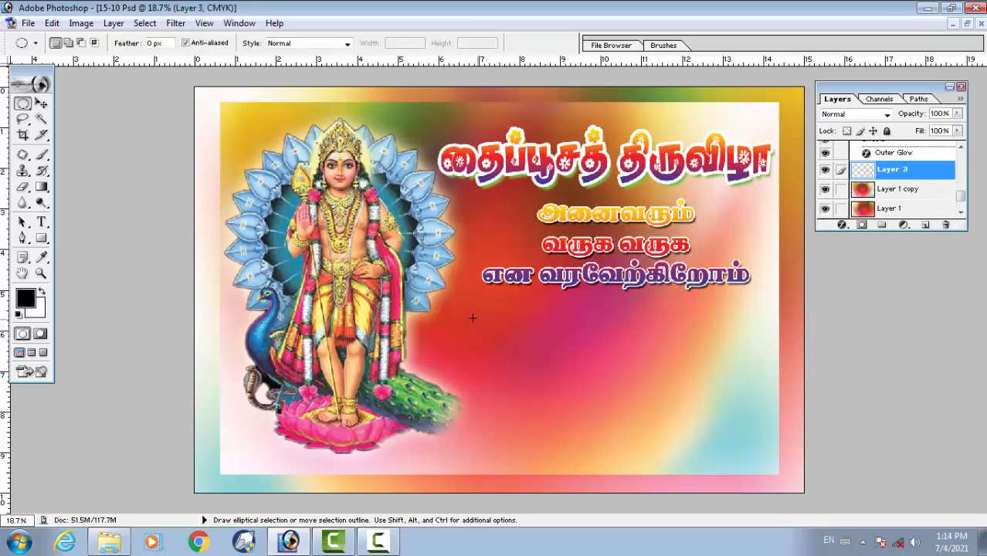
# - Draw an elliptical selection about 1.5 × 1.8 inches below the welcome message, fill it with white and deselect
pyautogui.moveTo(530, 404); pyautogui.dragTo(532, 388)
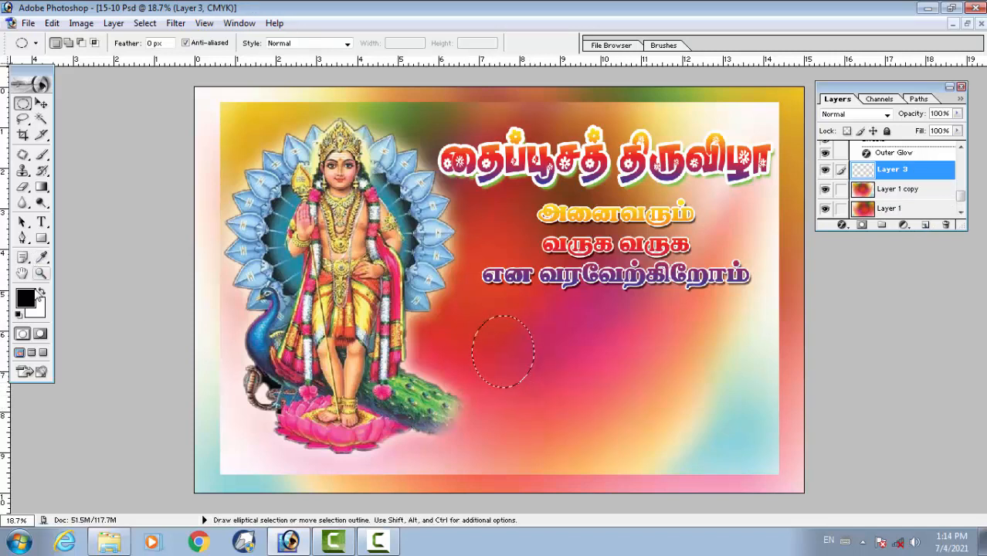
pyautogui.click(41, 294)
pyautogui.hotkey('alt', 'BackSpace')
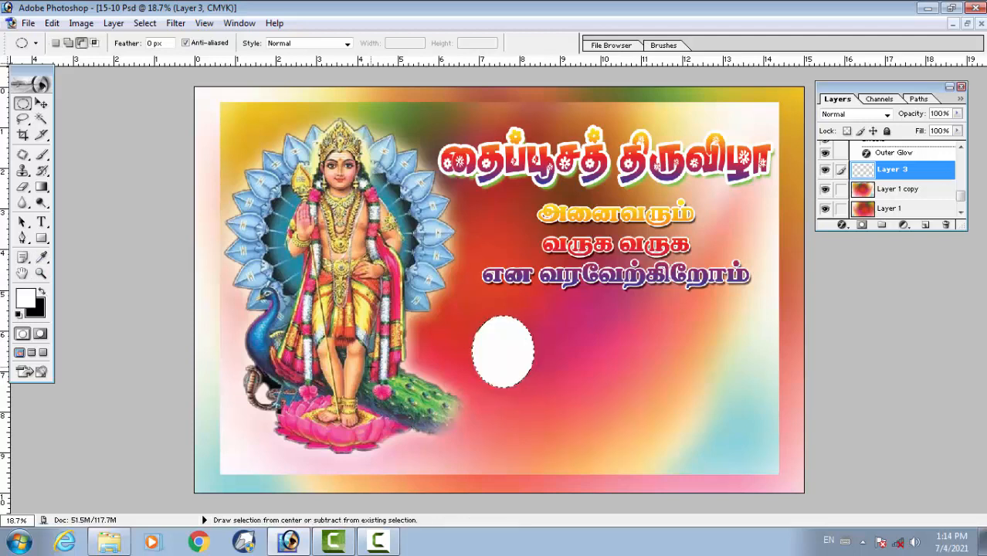
pyautogui.hotkey('ctrl', 'd')
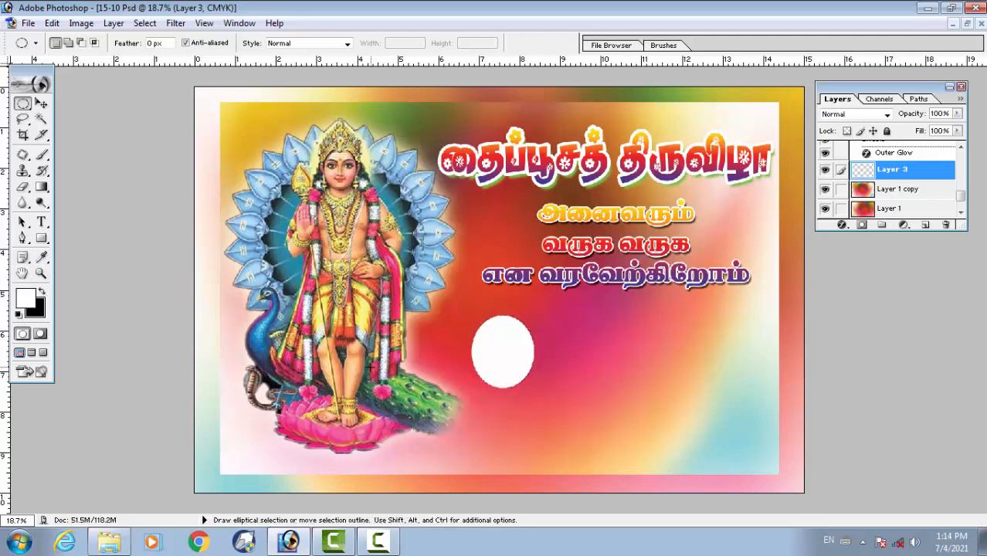
# - Add a red Stroke to the white oval with a size of 10 px and the position set to Outside
pyautogui.click(842, 225)
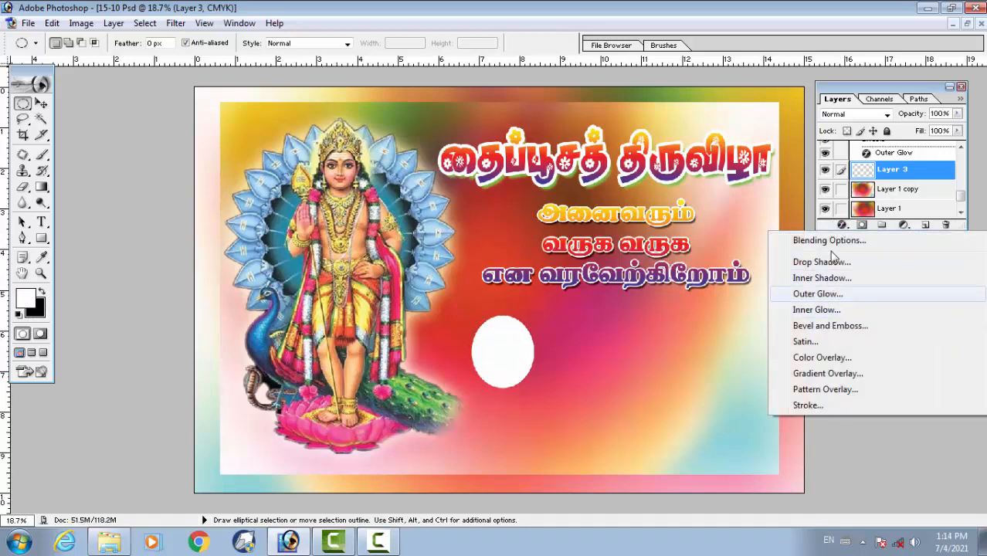
pyautogui.click(822, 407)
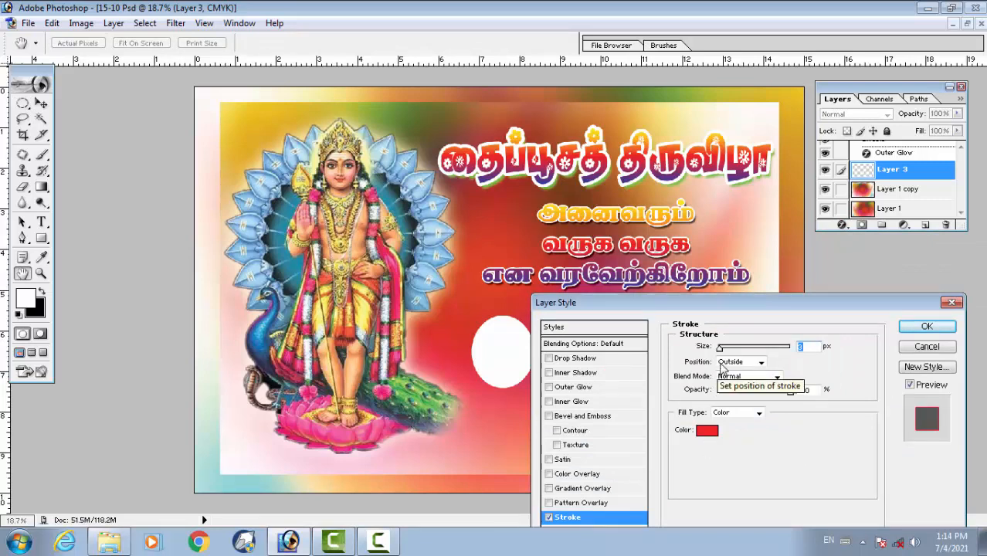
pyautogui.moveTo(723, 348); pyautogui.dragTo(727, 348)
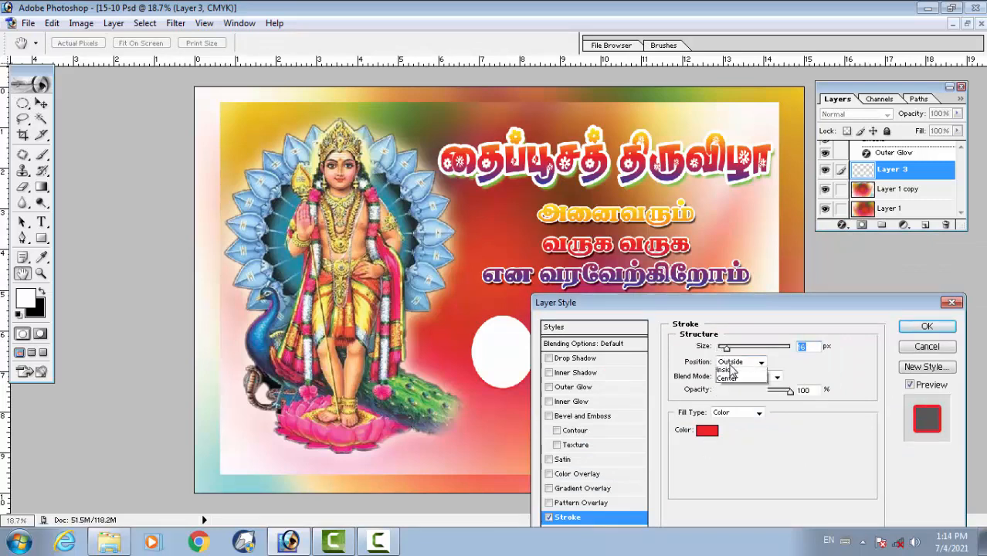
pyautogui.click(735, 363)
pyautogui.click(732, 382)
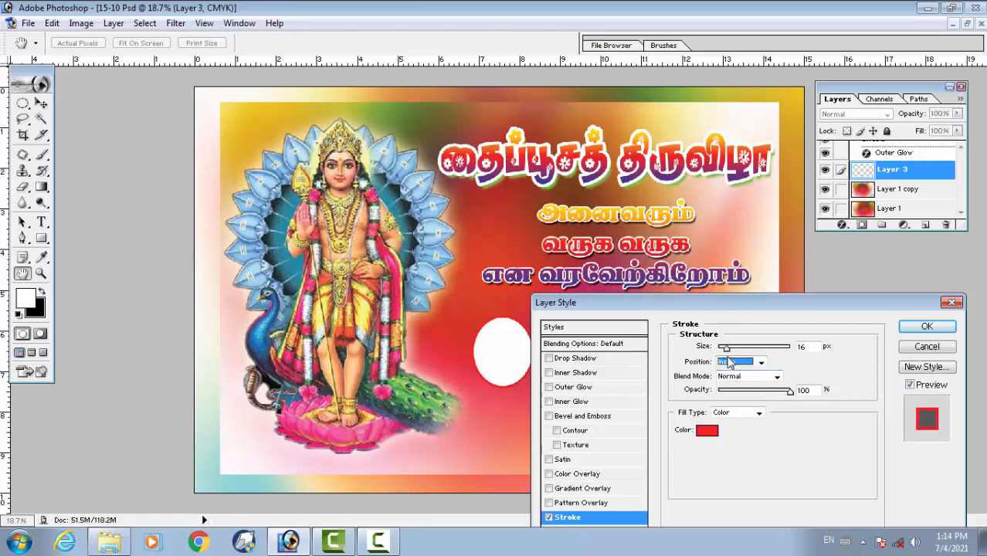
pyautogui.click(731, 362)
pyautogui.click(730, 369)
pyautogui.moveTo(726, 348); pyautogui.dragTo(723, 351)
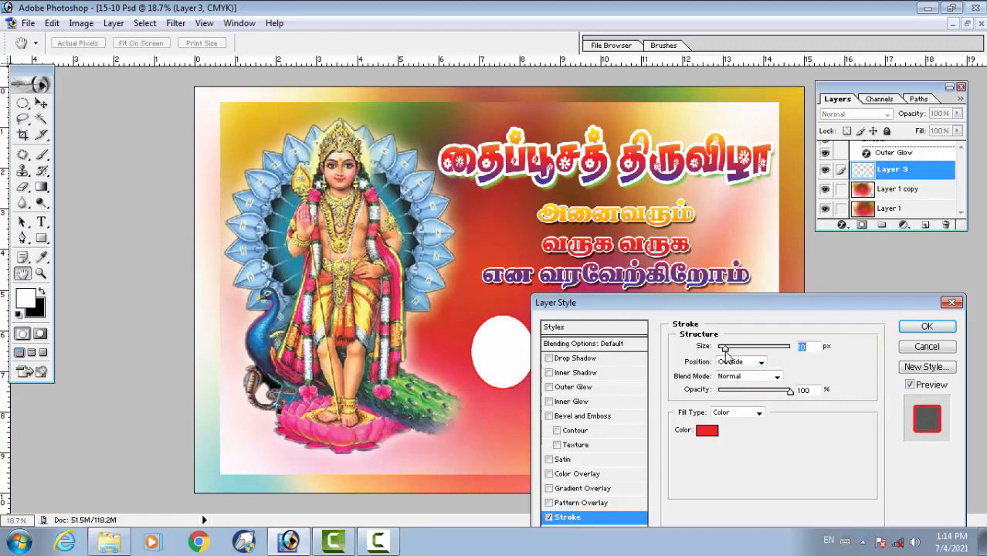
# - Add a Drop Shadow to the white oval and choose bright green as its shadow colour
pyautogui.click(602, 360)
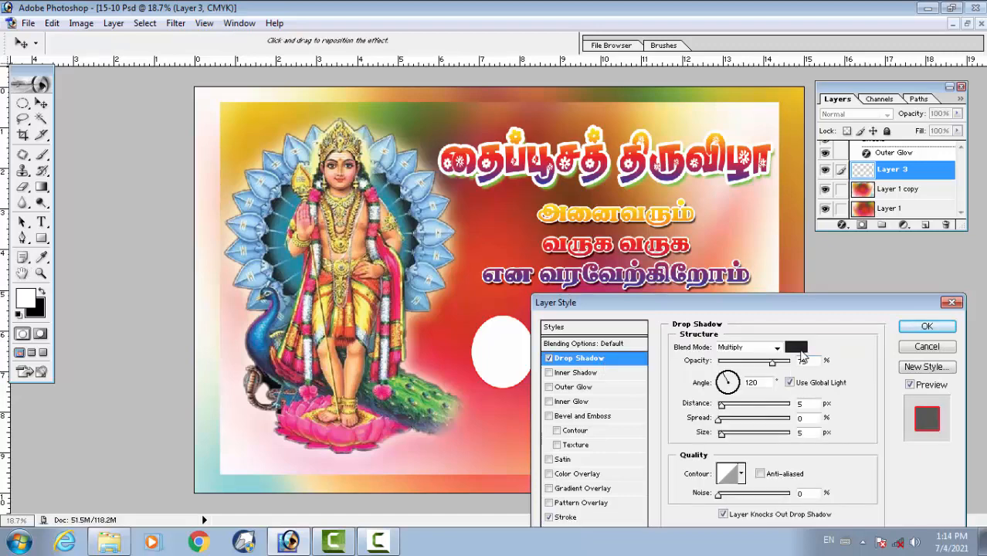
pyautogui.click(796, 347)
pyautogui.click(823, 328)
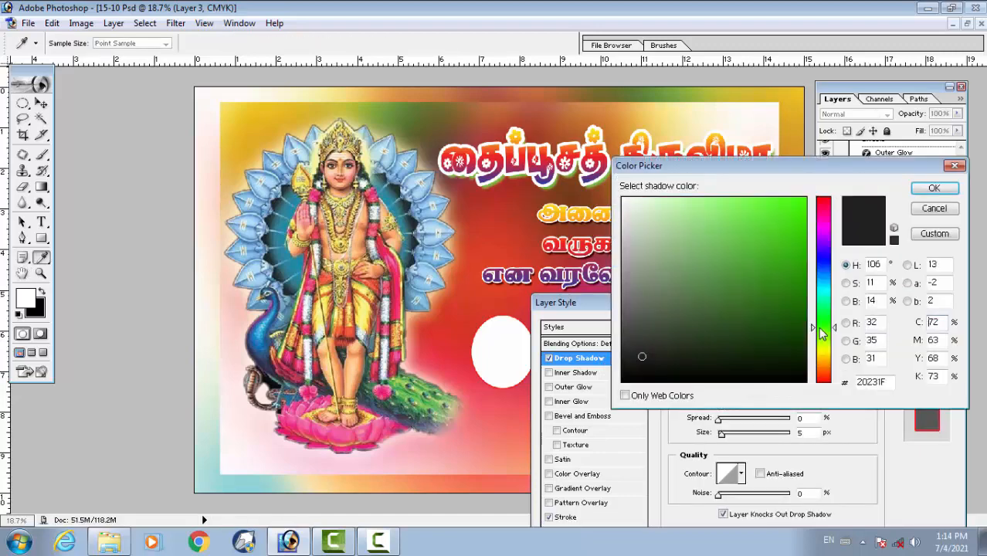
pyautogui.click(806, 198)
pyautogui.click(930, 189)
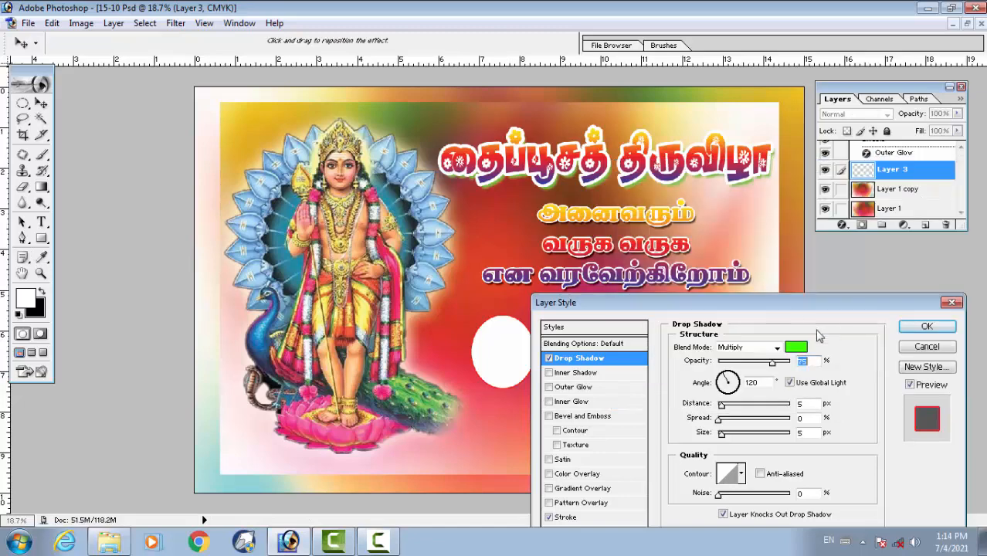
# - Set the oval's drop shadow to Normal blend mode, 100% opacity, 14 px distance and 13 px size, and apply the style
pyautogui.moveTo(792, 303); pyautogui.dragTo(838, 302)
pyautogui.click(823, 345)
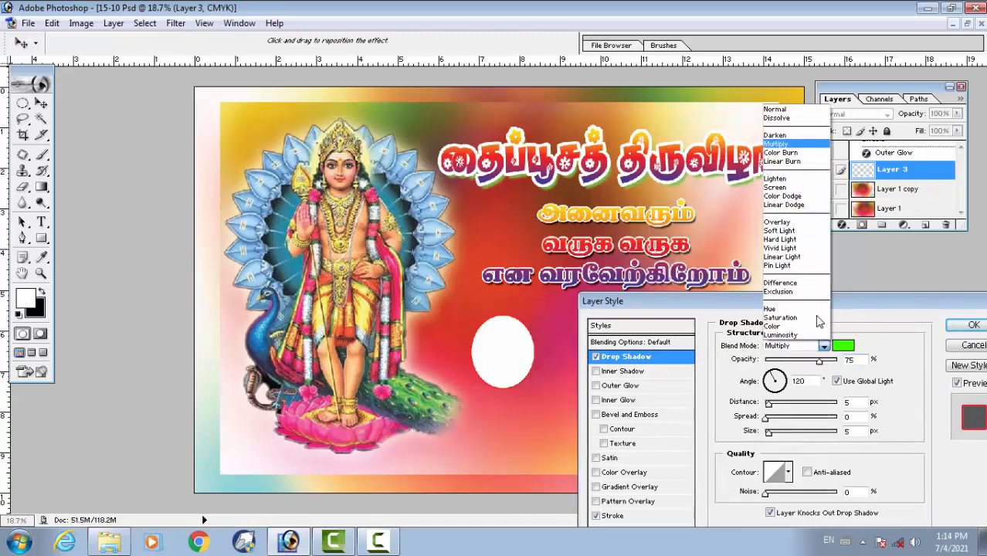
pyautogui.click(795, 109)
pyautogui.moveTo(767, 410); pyautogui.dragTo(779, 412)
pyautogui.moveTo(818, 361); pyautogui.dragTo(838, 360)
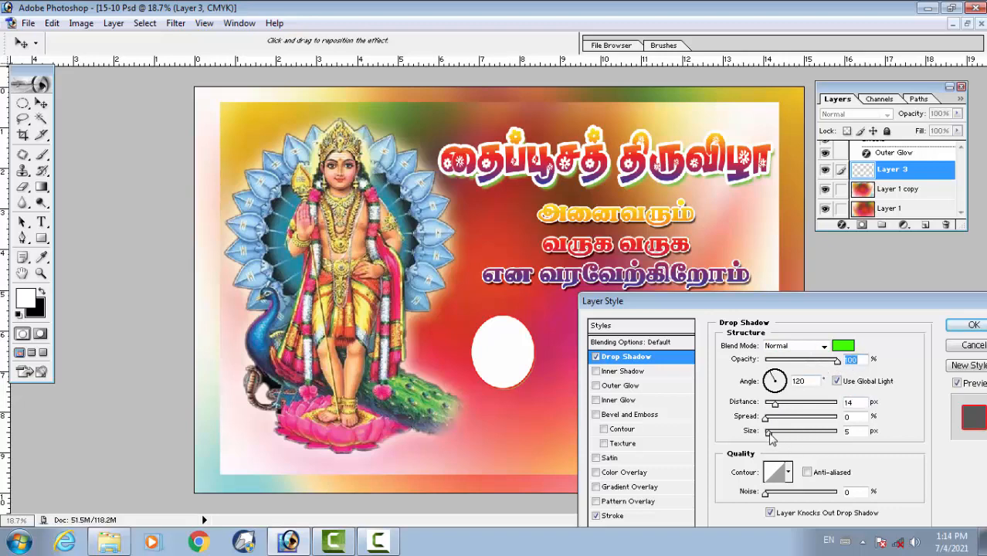
pyautogui.moveTo(768, 433); pyautogui.dragTo(773, 434)
pyautogui.click(959, 327)
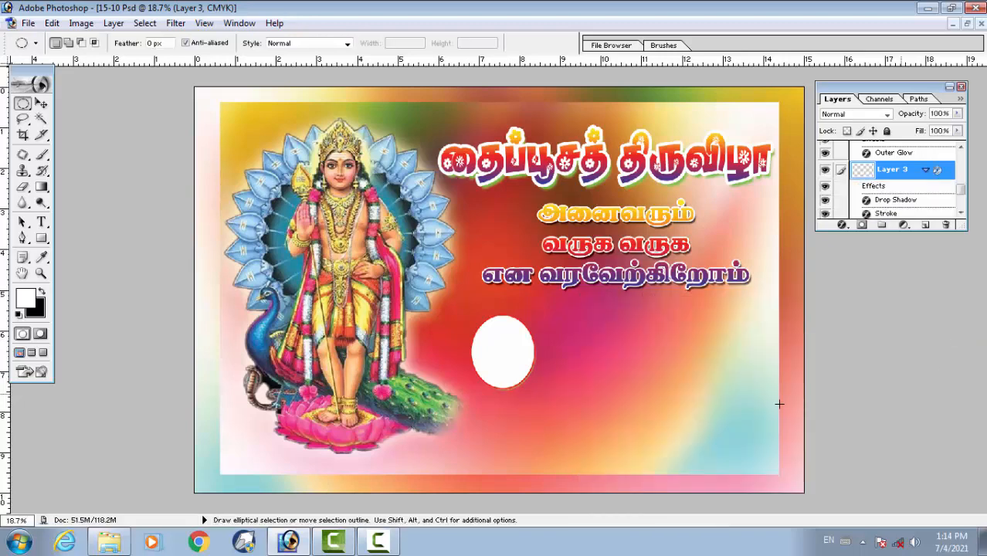
# - Change the oval's drop shadow angle to 156° and its distance to 18 px
pyautogui.press('z')
pyautogui.moveTo(559, 402); pyautogui.dragTo(560, 404)
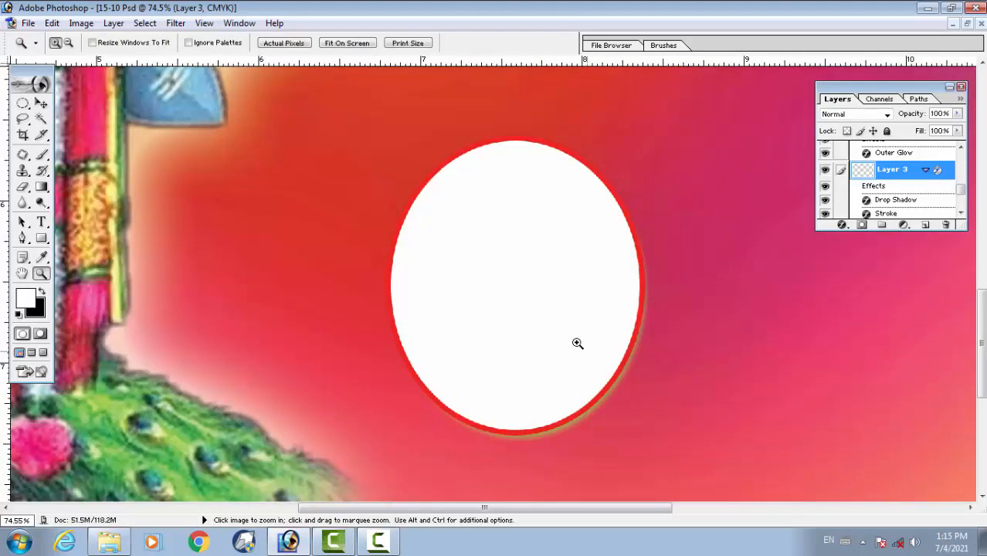
pyautogui.click(842, 225)
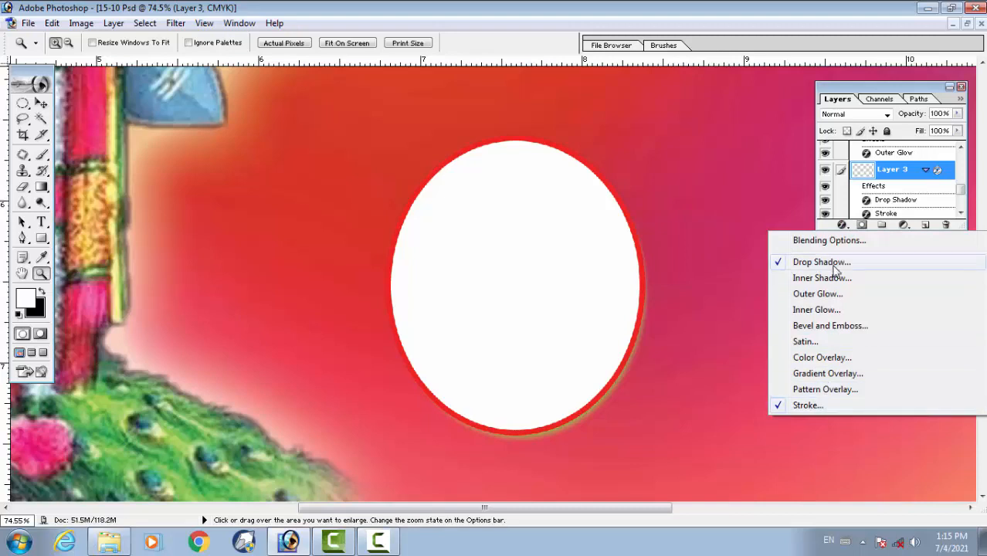
pyautogui.click(835, 263)
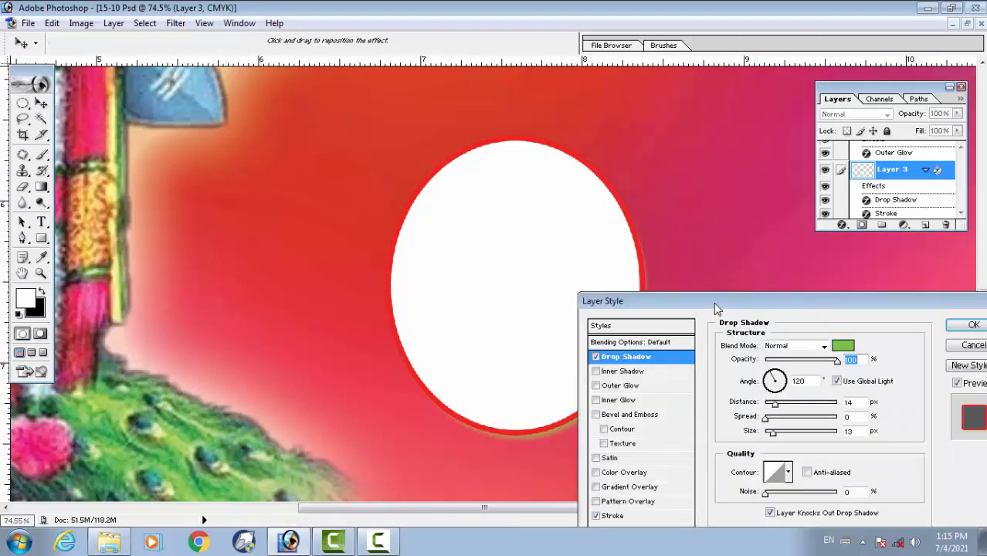
pyautogui.moveTo(691, 303); pyautogui.dragTo(794, 280)
pyautogui.click(882, 359)
pyautogui.moveTo(882, 359); pyautogui.dragTo(875, 360)
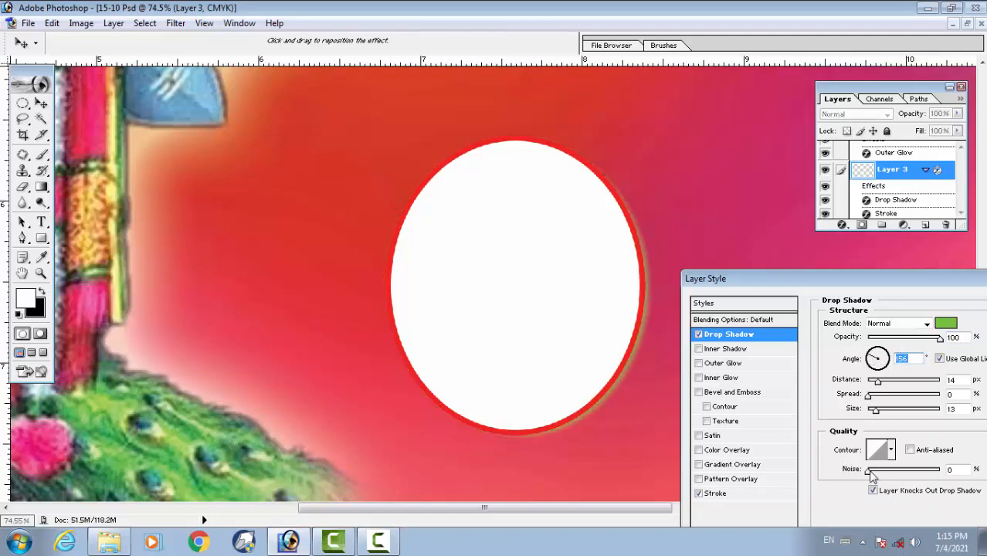
pyautogui.moveTo(878, 382); pyautogui.dragTo(881, 383)
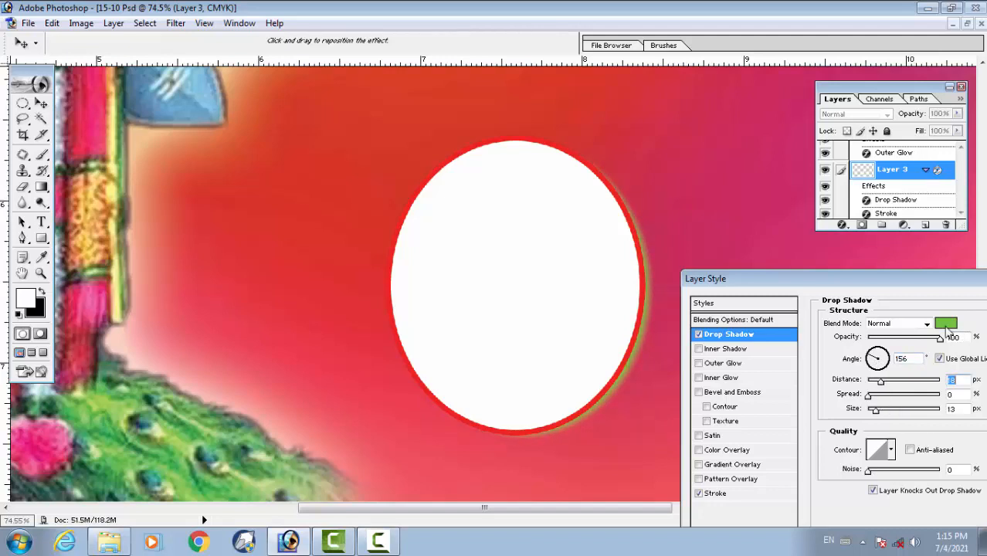
# - Change the oval's shadow colour to black (000000), set the spread to 24%, and apply the layer style
pyautogui.click(946, 323)
pyautogui.moveTo(776, 349); pyautogui.dragTo(811, 397)
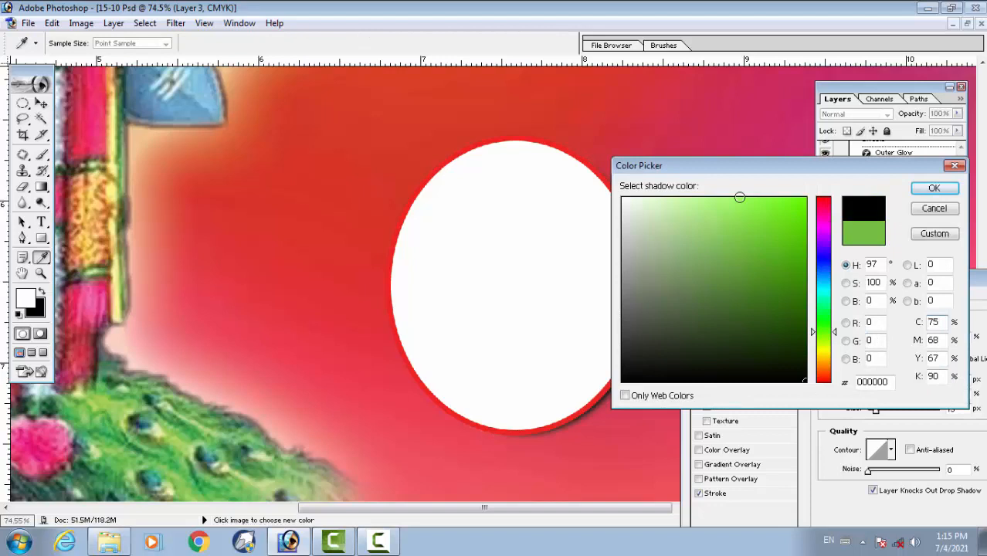
pyautogui.moveTo(781, 176); pyautogui.dragTo(834, 243)
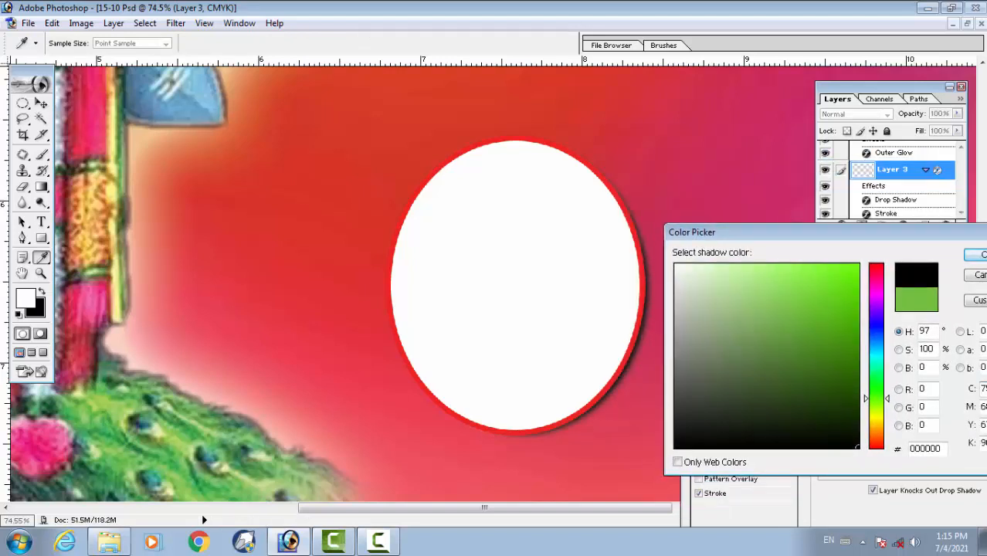
pyautogui.click(975, 255)
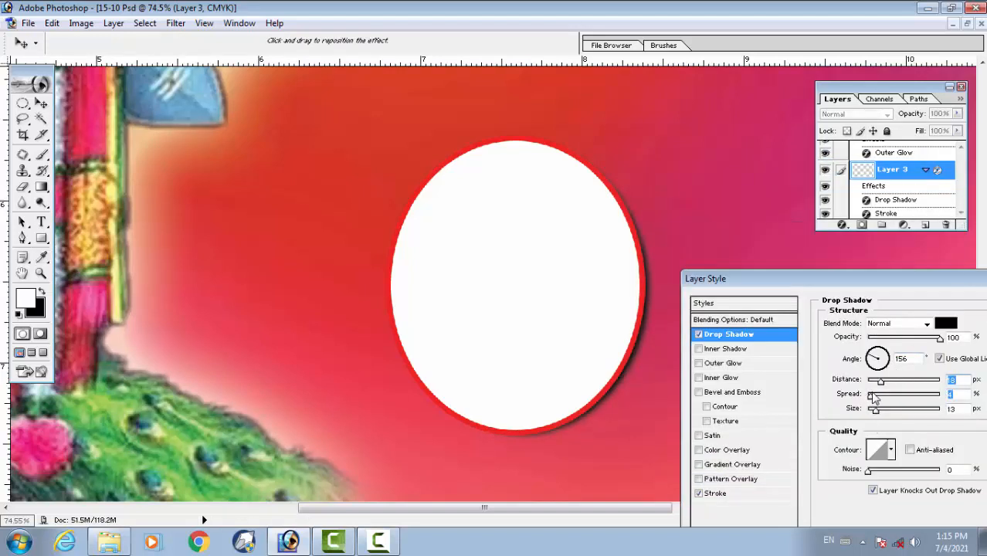
pyautogui.moveTo(873, 396); pyautogui.dragTo(886, 397)
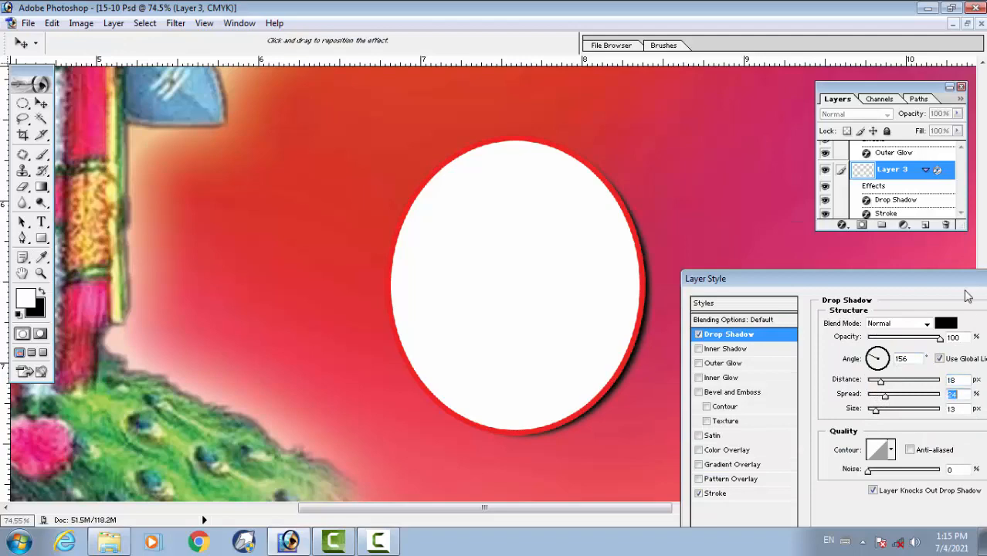
pyautogui.moveTo(963, 278); pyautogui.dragTo(866, 278)
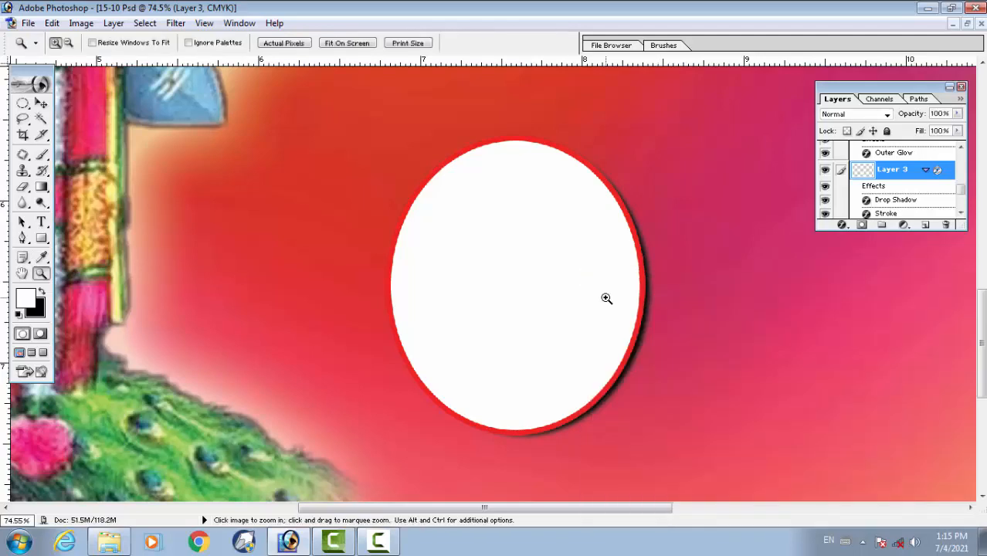
pyautogui.rightClick(606, 298)
pyautogui.click(615, 309)
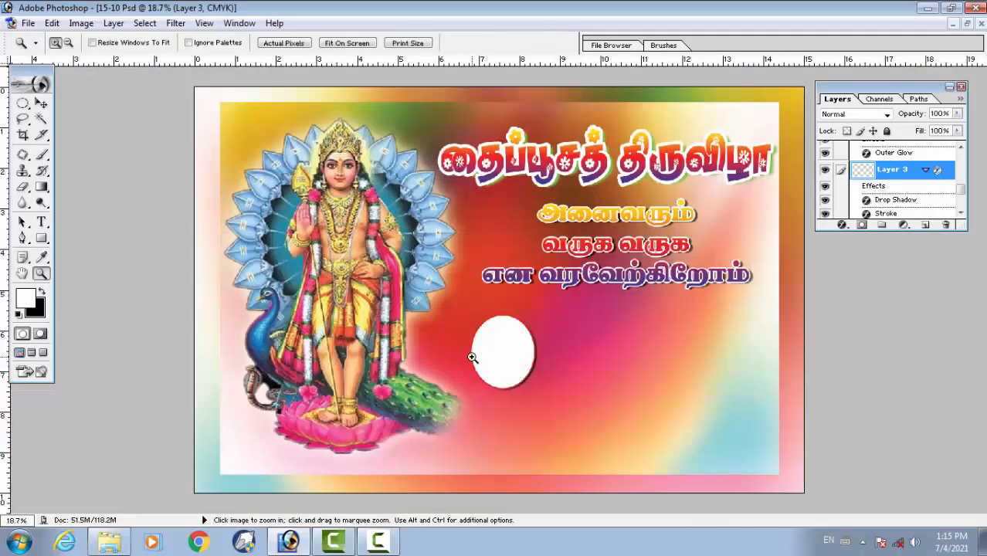
pyautogui.hotkey('alt', 'v')
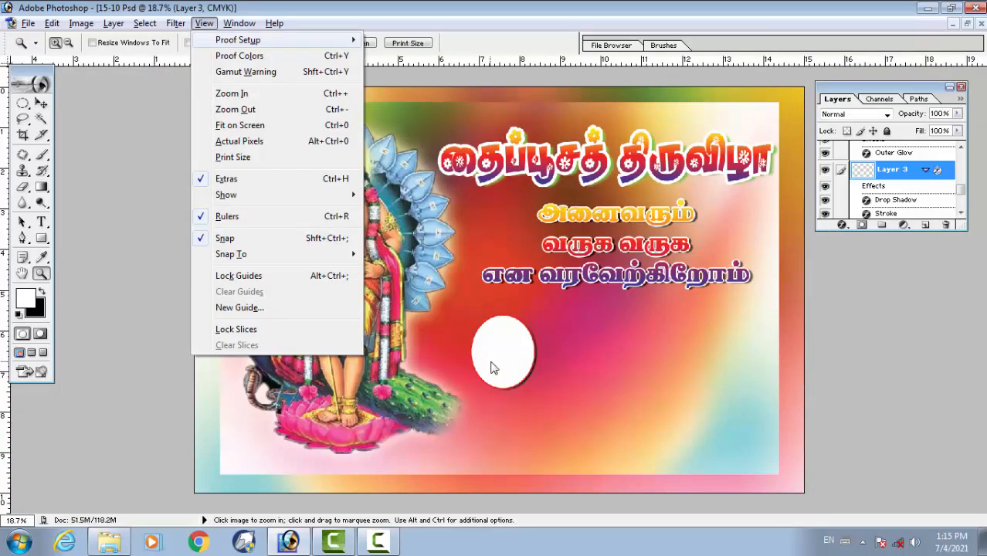
pyautogui.click(495, 368)
pyautogui.click(488, 353)
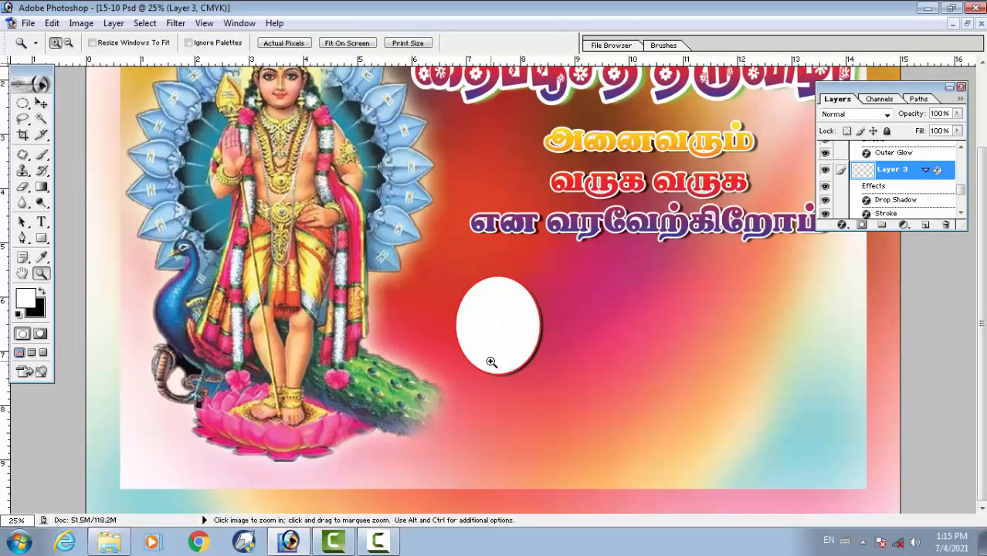
pyautogui.click(352, 44)
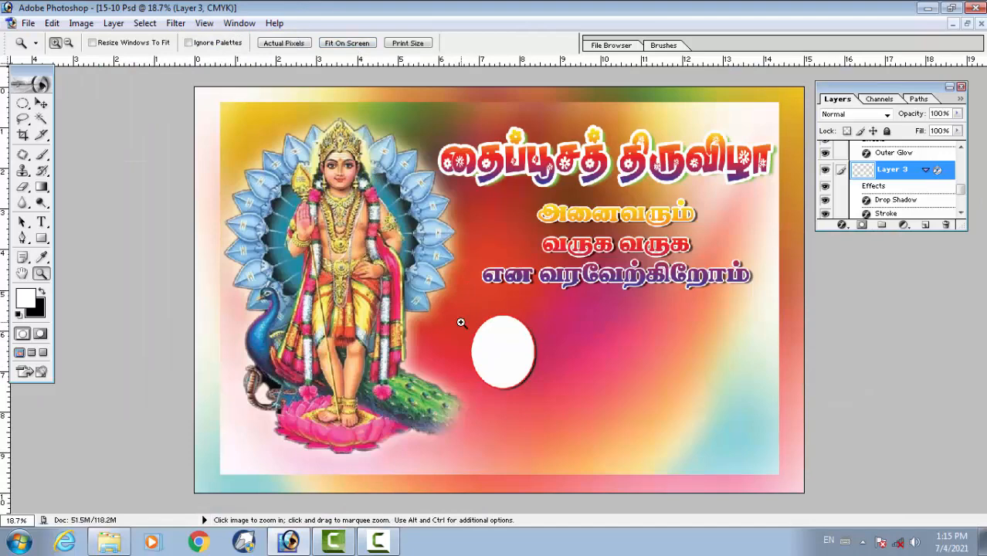
pyautogui.hotkey('alt', 'v')
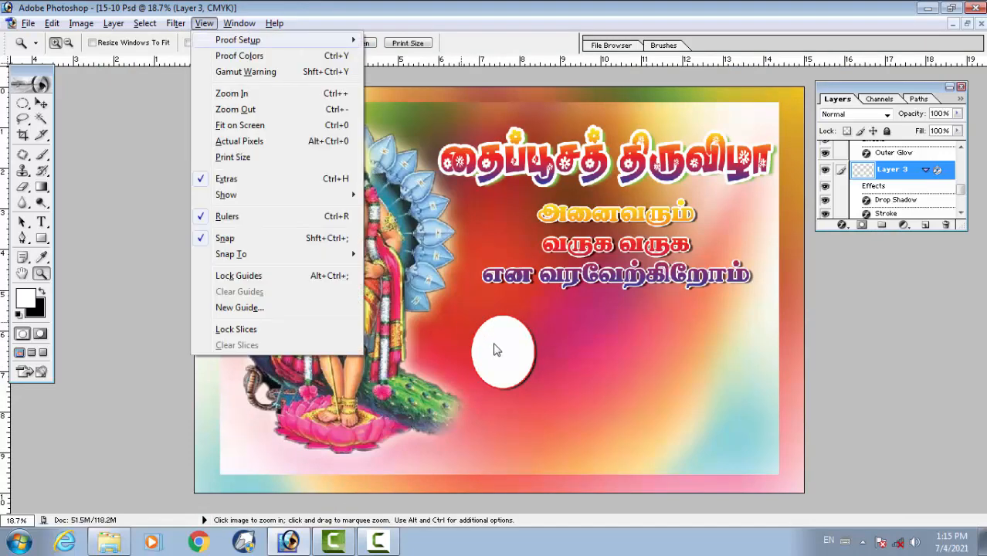
pyautogui.click(495, 350)
pyautogui.click(498, 348)
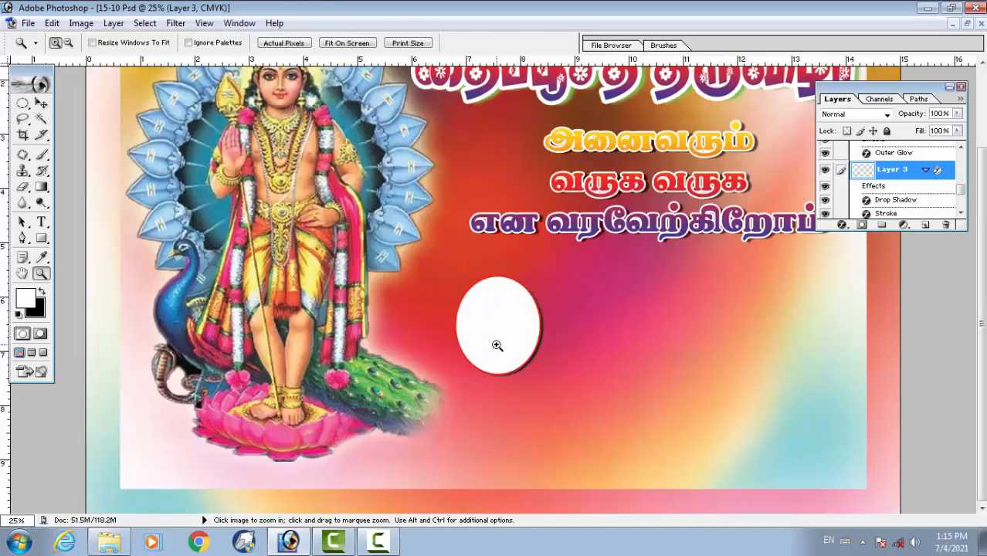
pyautogui.click(346, 43)
# - Duplicate the white oval into two rows of four frames below the welcome message
pyautogui.press('v')
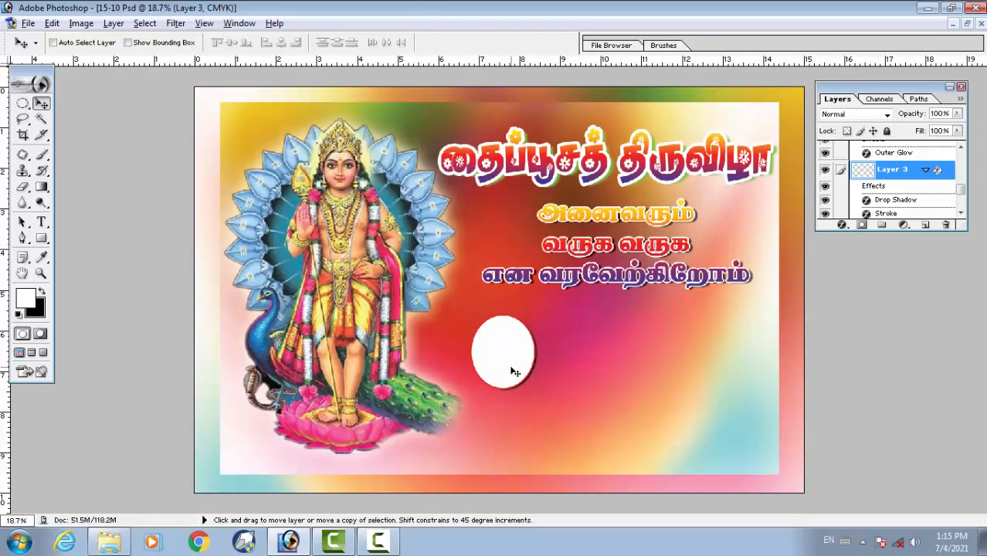
pyautogui.moveTo(511, 372); pyautogui.dragTo(724, 438)
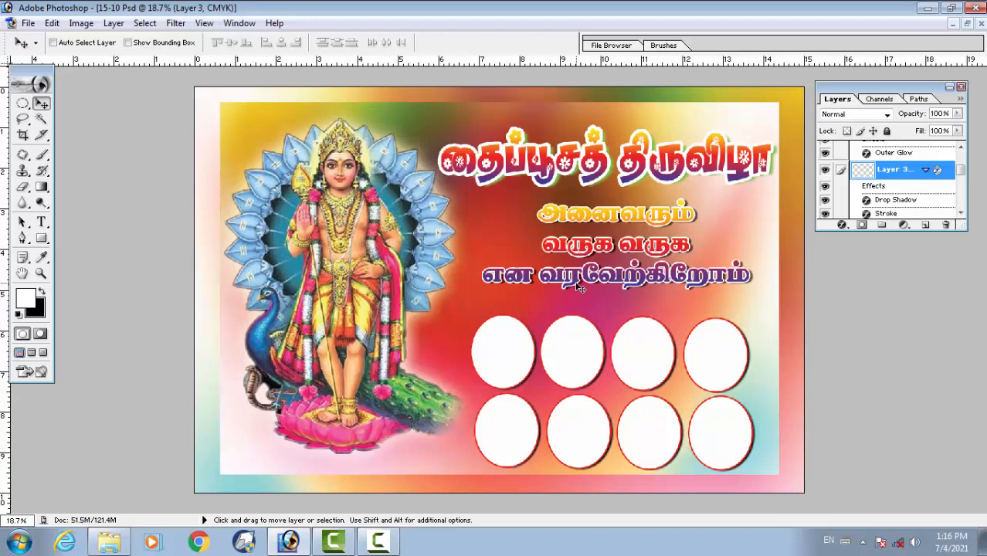
# - Insert "!!!" after each வருக in the middle line of the welcome message and commit the text
pyautogui.press('t')
pyautogui.click(621, 253)
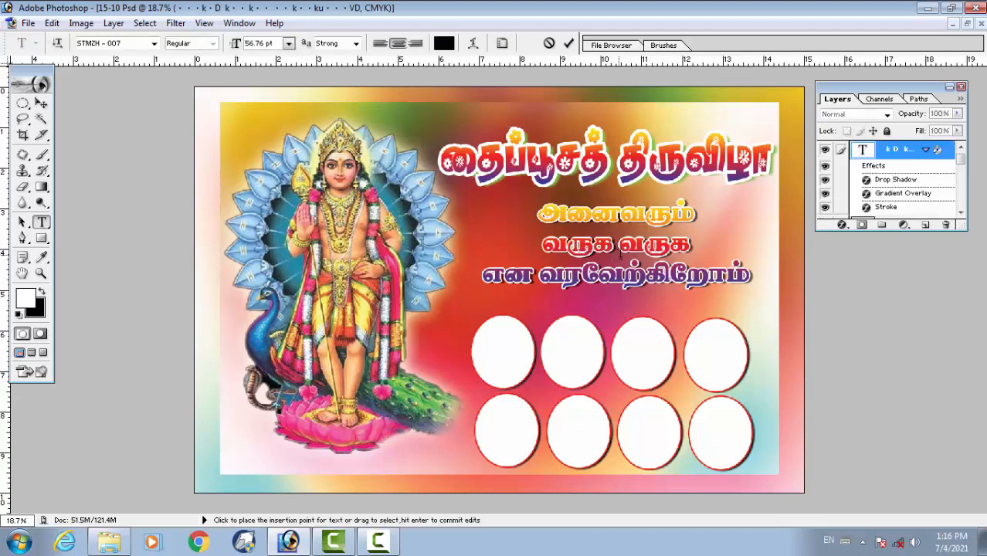
pyautogui.write('!!!')
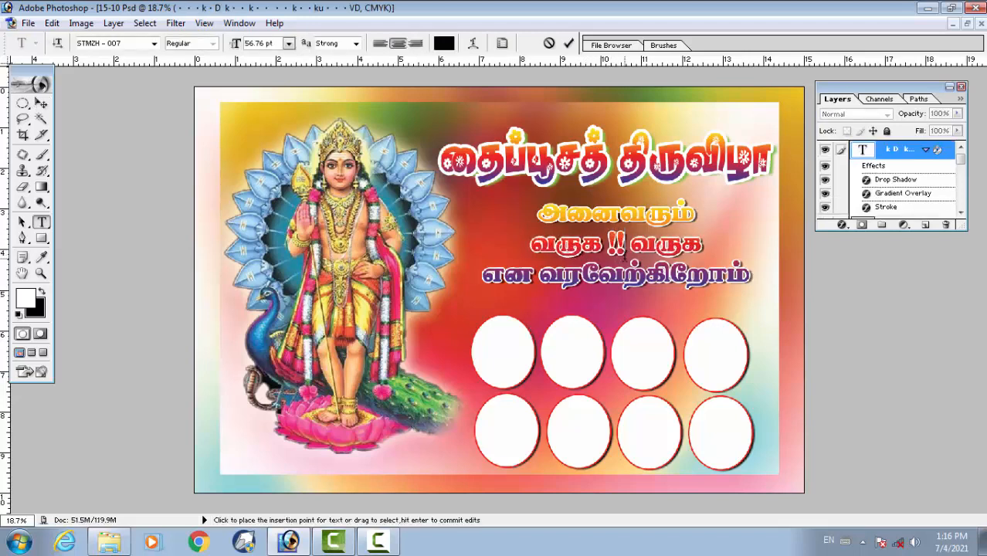
pyautogui.click(708, 244)
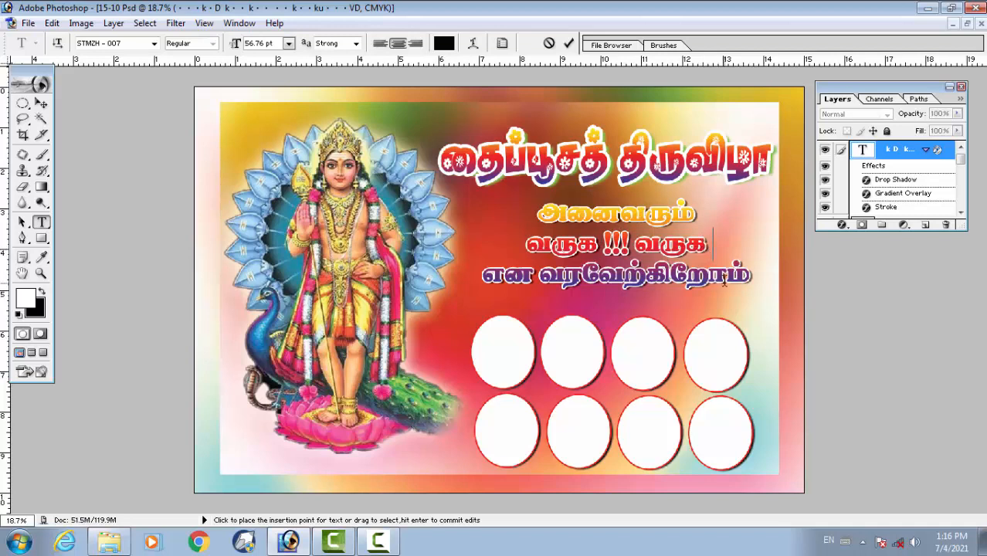
pyautogui.write('!!!')
pyautogui.hotkey('ctrl', 'Return')
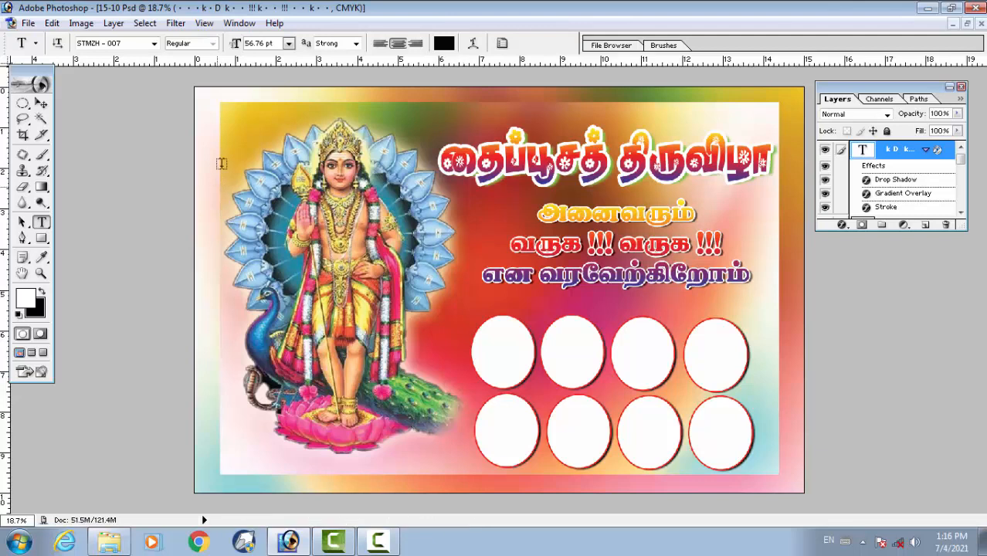
# - Add a new two-line text reading தை and 21 in the canvas's upper-left corner beside the deity's halo
pyautogui.click(241, 117)
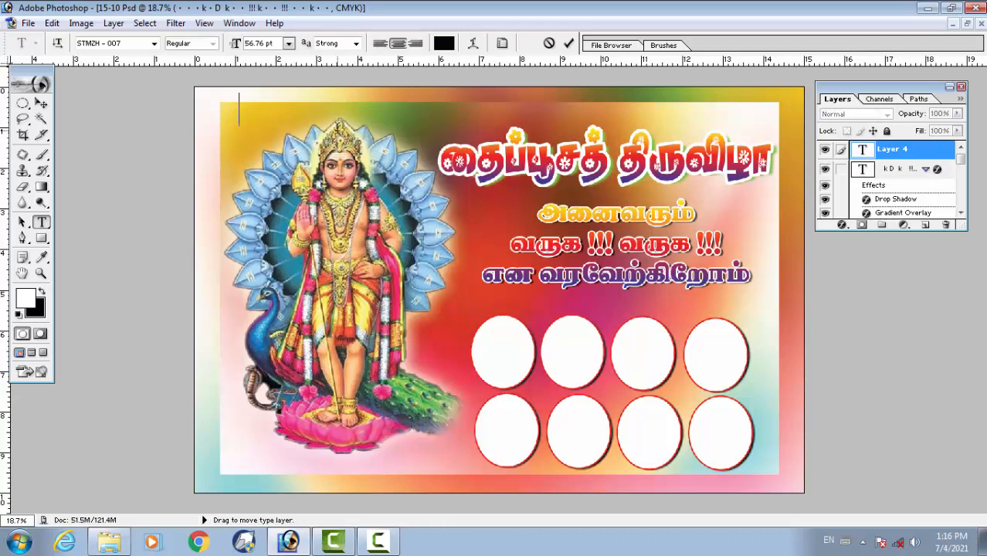
pyautogui.write('தை')
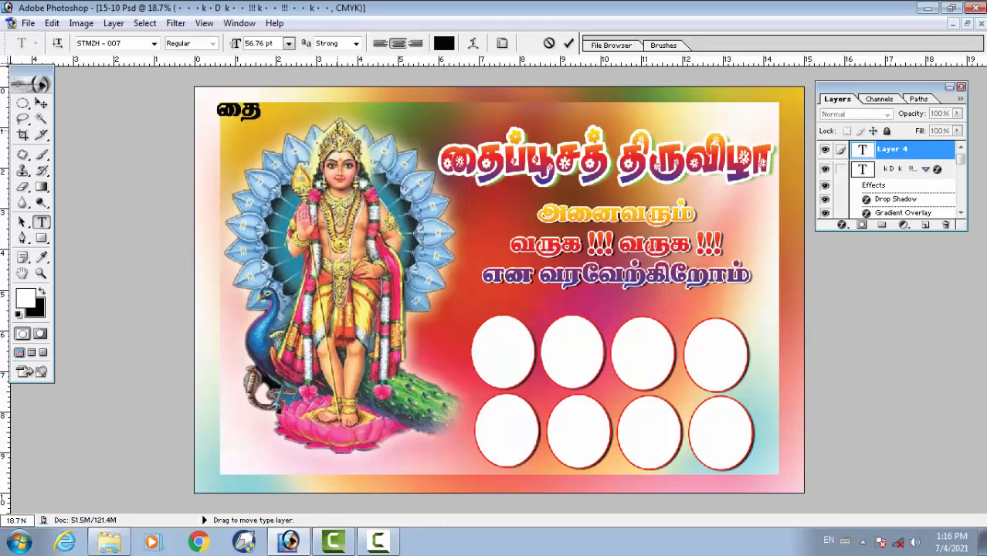
pyautogui.press('Return')
pyautogui.write('21')
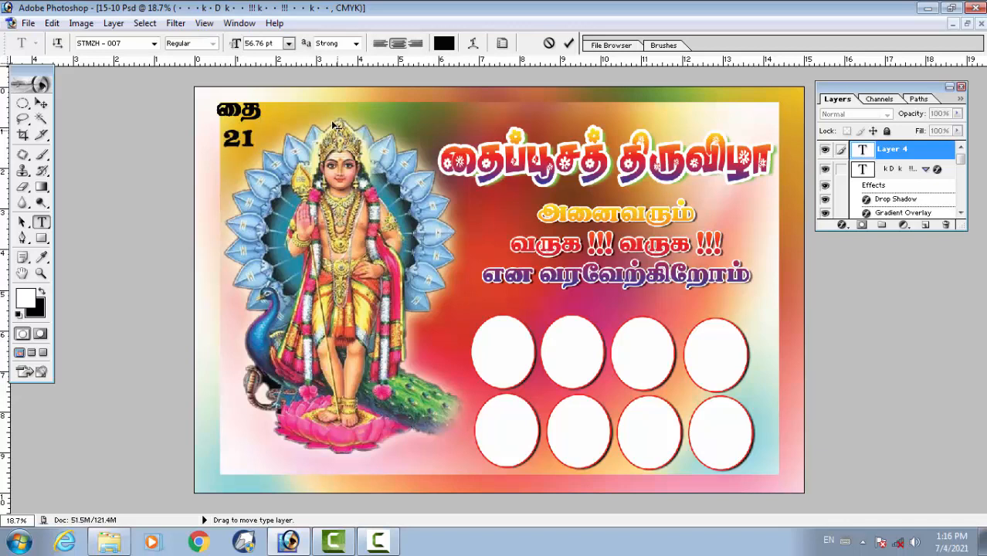
# - Set the font of the number 21 to STMZH - 012
pyautogui.moveTo(258, 139); pyautogui.dragTo(150, 139)
pyautogui.click(130, 44)
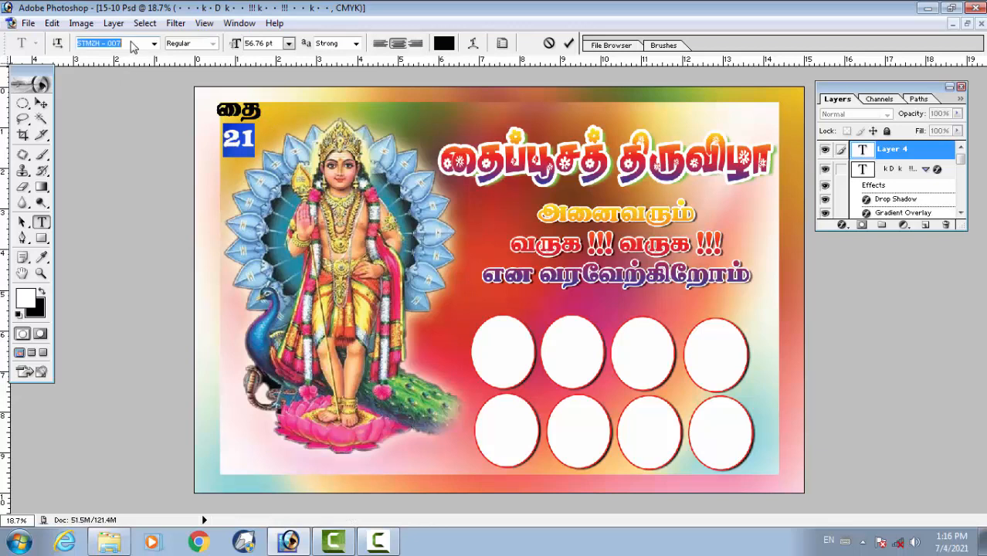
pyautogui.press('Down')
pyautogui.press('Down')
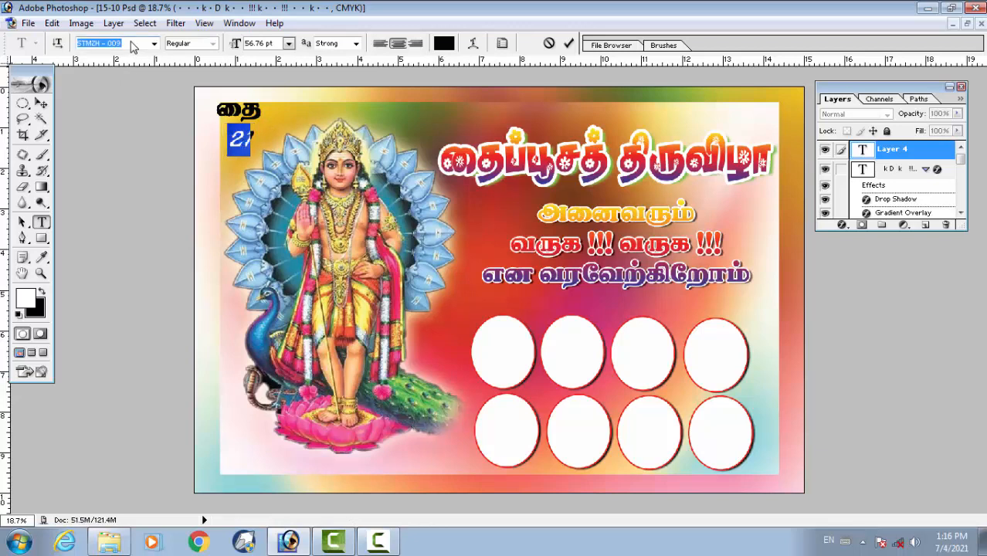
pyautogui.press('Down')
pyautogui.press('Down')
pyautogui.press('Down')
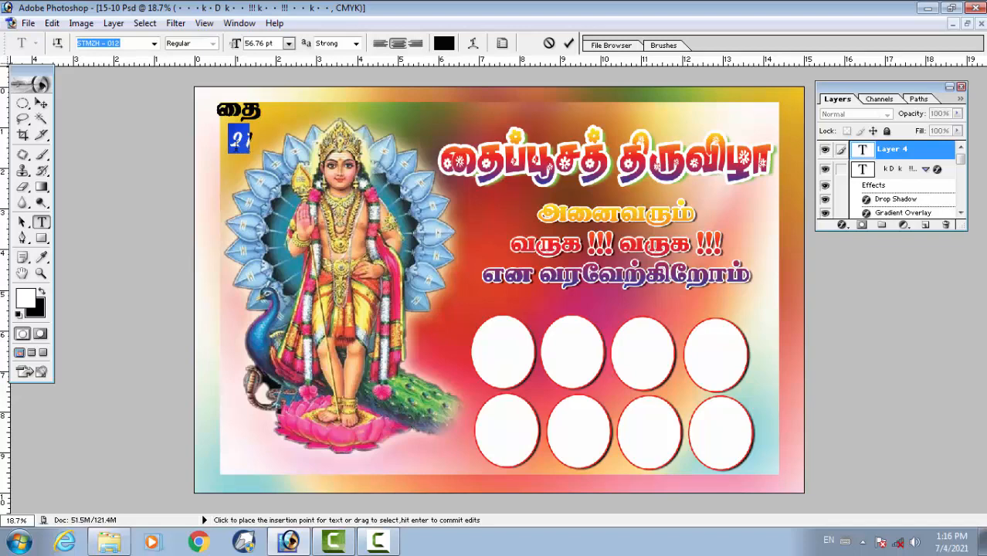
# - Set the size of the number 21 to 125 pt
pyautogui.click(289, 43)
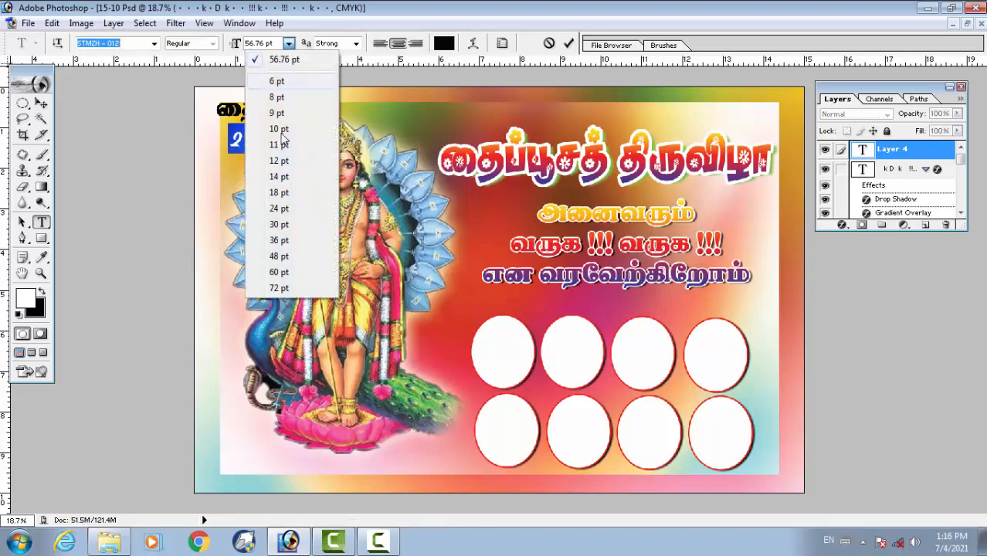
pyautogui.click(279, 289)
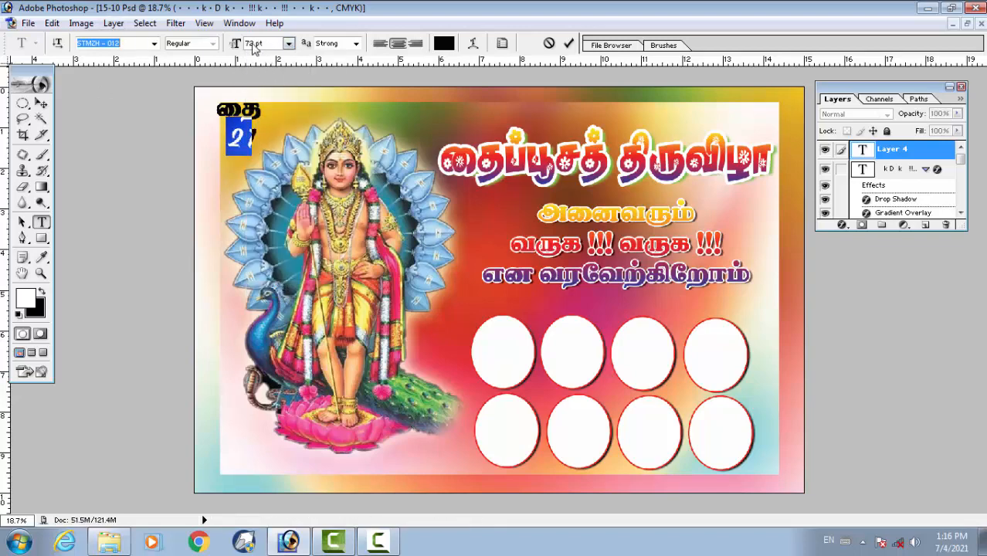
pyautogui.click(253, 44)
pyautogui.write('125')
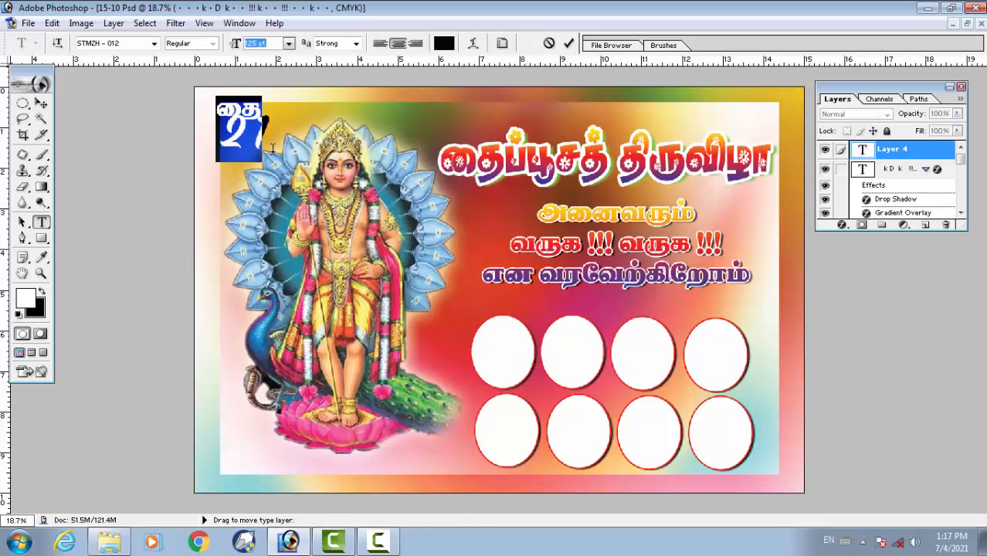
# - Increase the line spacing between தை and 21, indent தை slightly with a leading space, and commit the text
pyautogui.moveTo(275, 146); pyautogui.dragTo(191, 96)
pyautogui.hotkey('alt', 'Down')
pyautogui.hotkey('alt', 'Down')
pyautogui.hotkey('alt', 'Down')
pyautogui.hotkey('alt', 'Down')
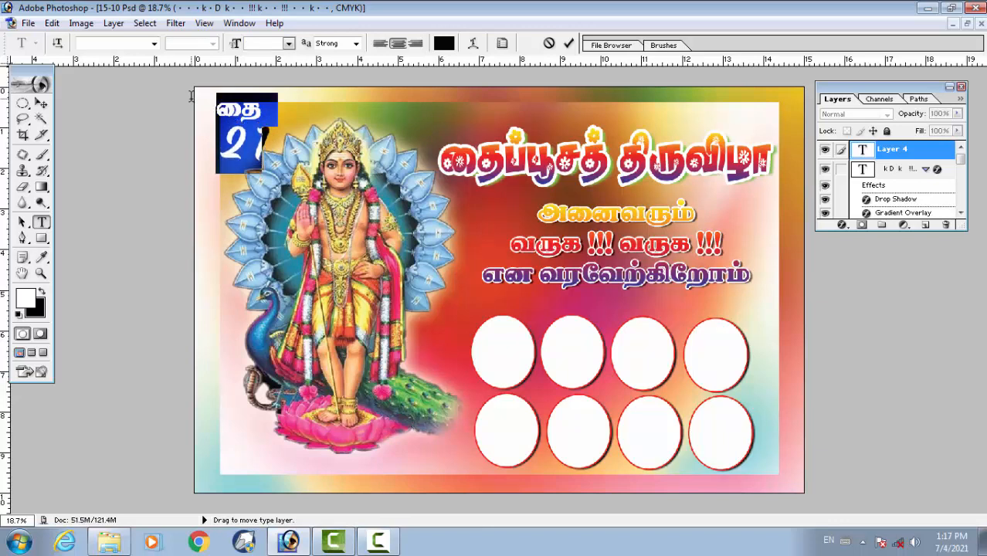
pyautogui.click(192, 96)
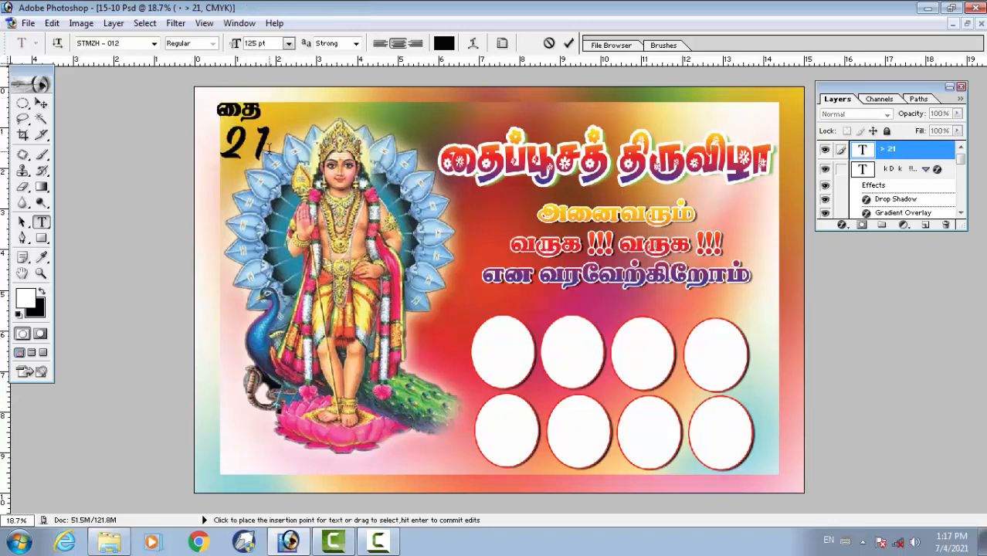
pyautogui.moveTo(269, 149); pyautogui.dragTo(217, 97)
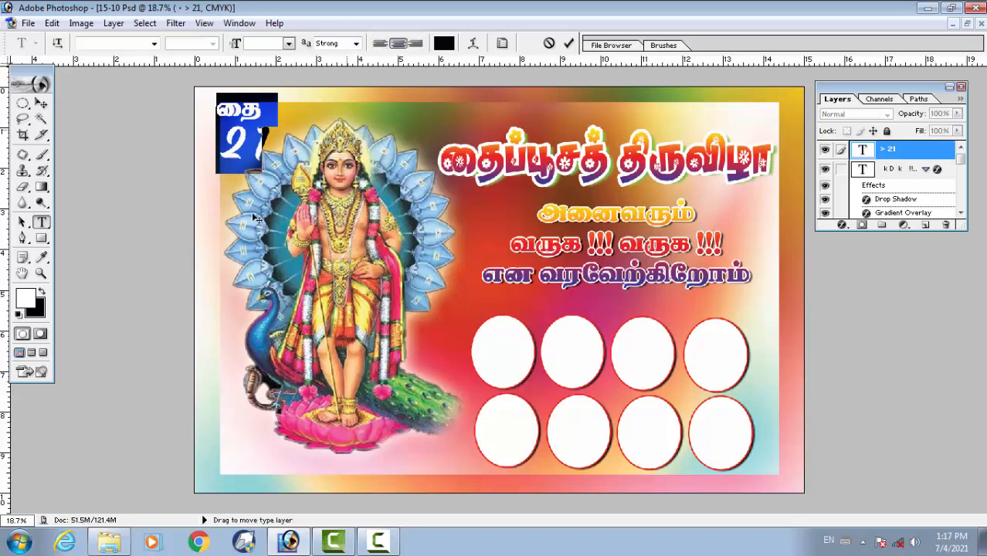
pyautogui.click(263, 136)
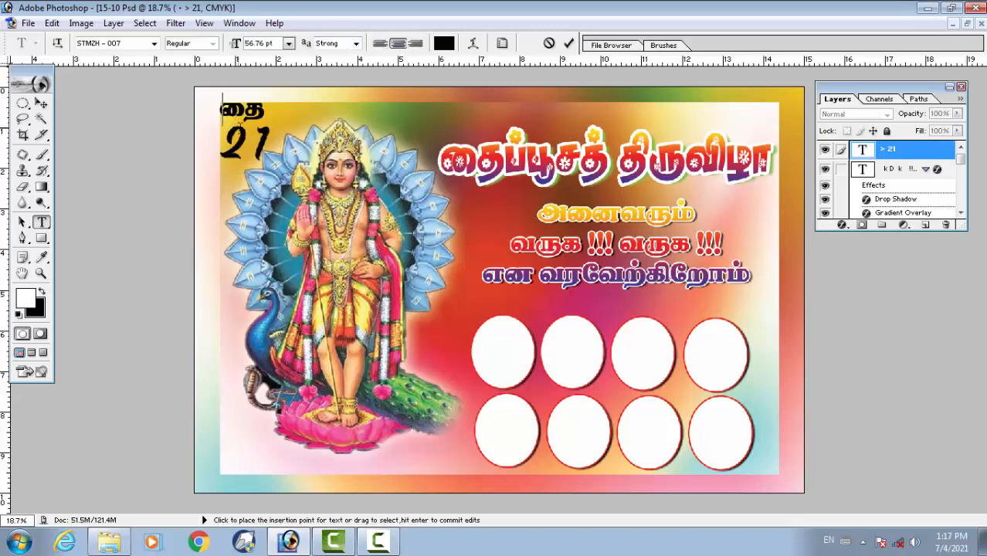
pyautogui.hotkey('ctrl', 'Return')
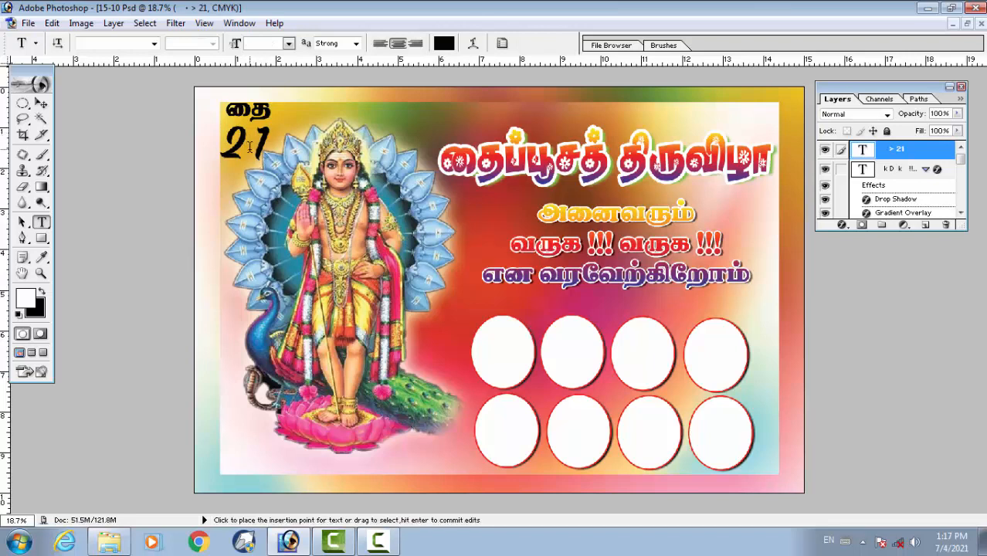
# - Scale the தை 21 text to 67.5% and reposition it in the upper-left corner of the inner background
pyautogui.press('v')
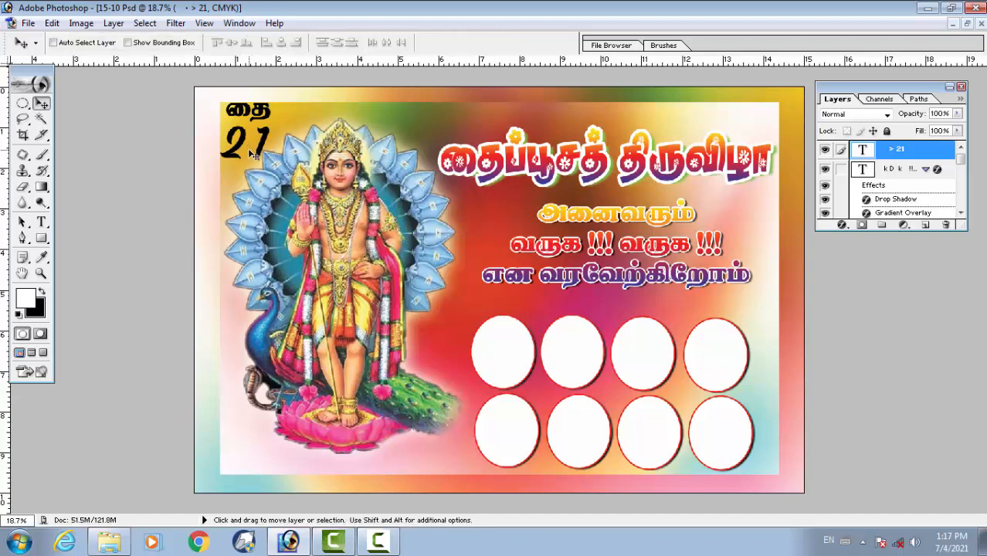
pyautogui.hotkey('ctrl', 't')
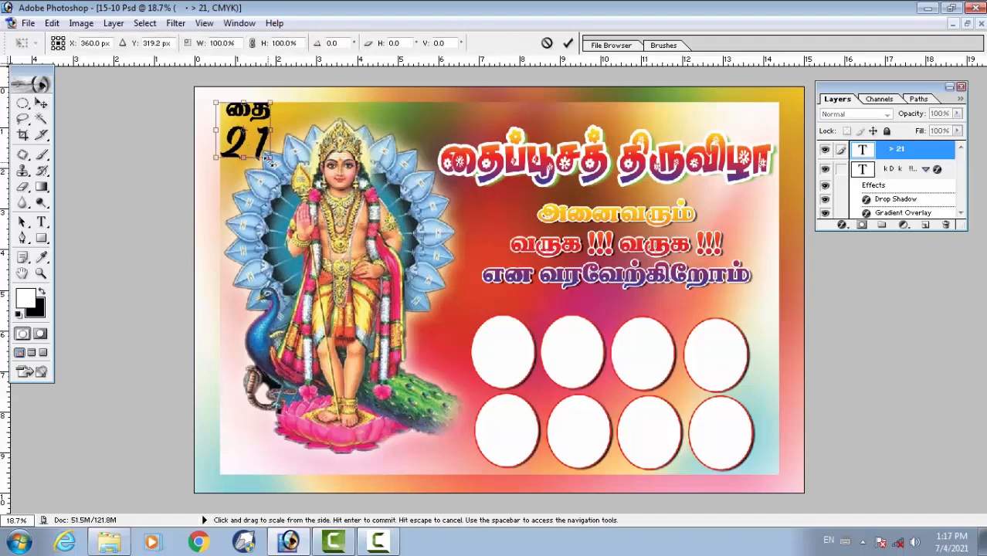
pyautogui.moveTo(272, 160); pyautogui.dragTo(254, 140)
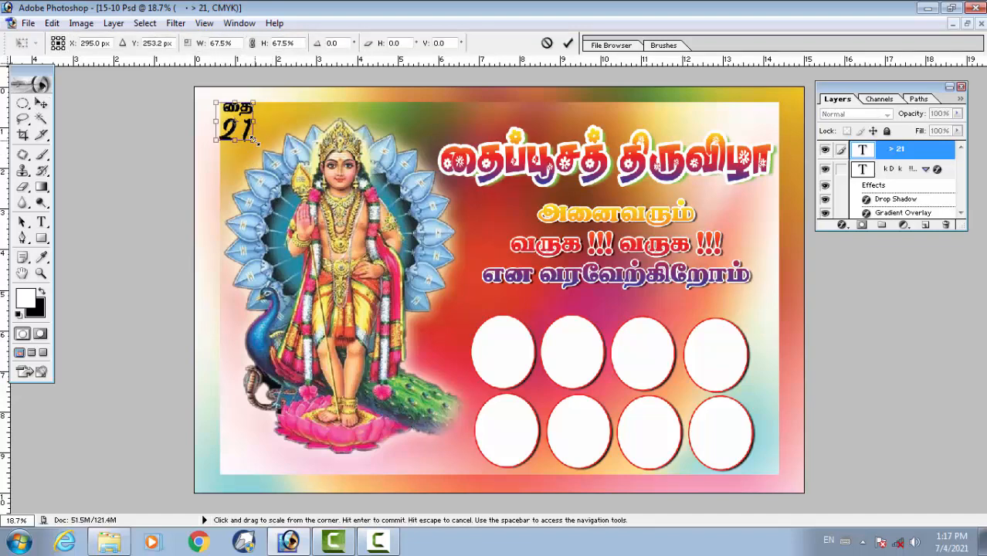
pyautogui.press('Return')
pyautogui.moveTo(250, 136); pyautogui.dragTo(253, 141)
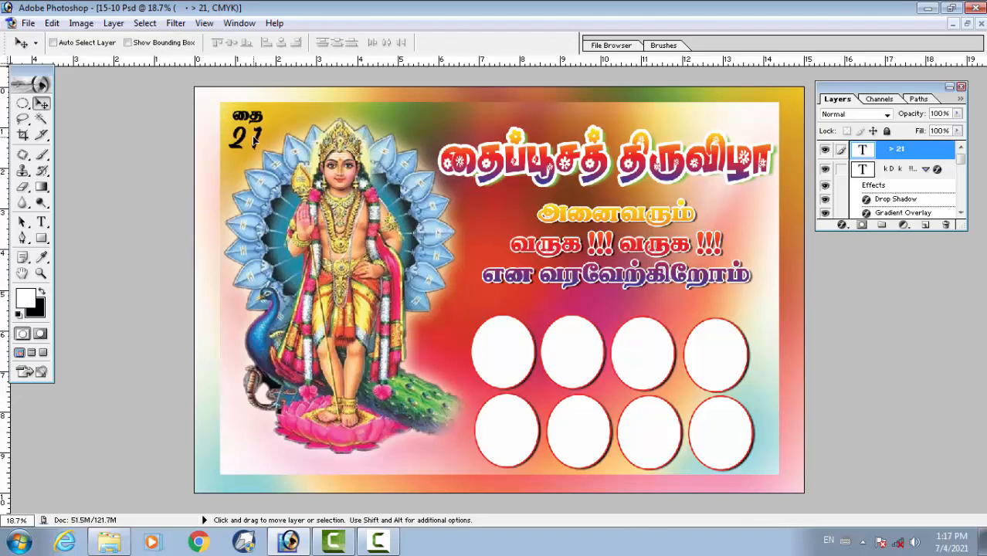
pyautogui.moveTo(254, 139); pyautogui.dragTo(242, 136)
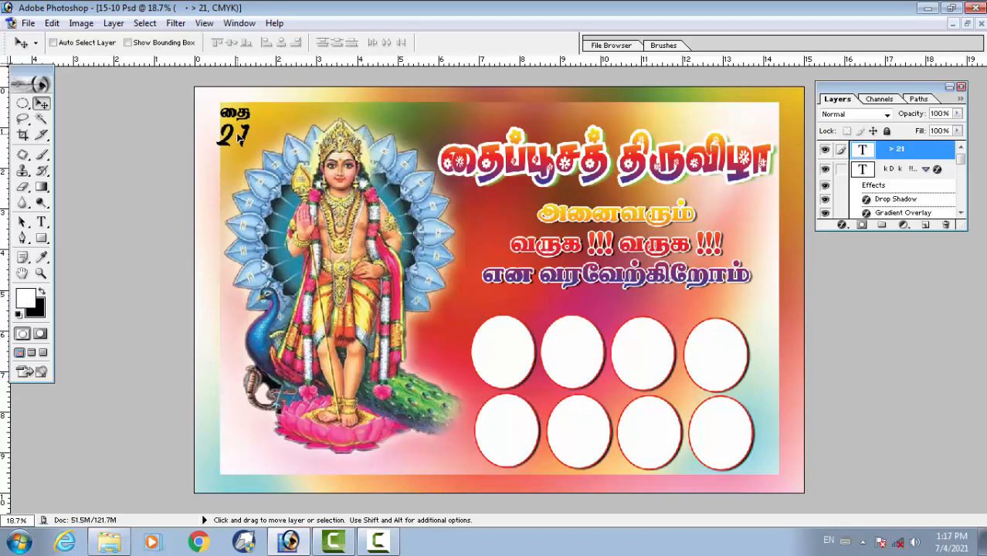
# - Make a rectangular selection around the தை 21 text and add a new layer directly above Layer 1 copy
pyautogui.press('m')
pyautogui.click(22, 103)
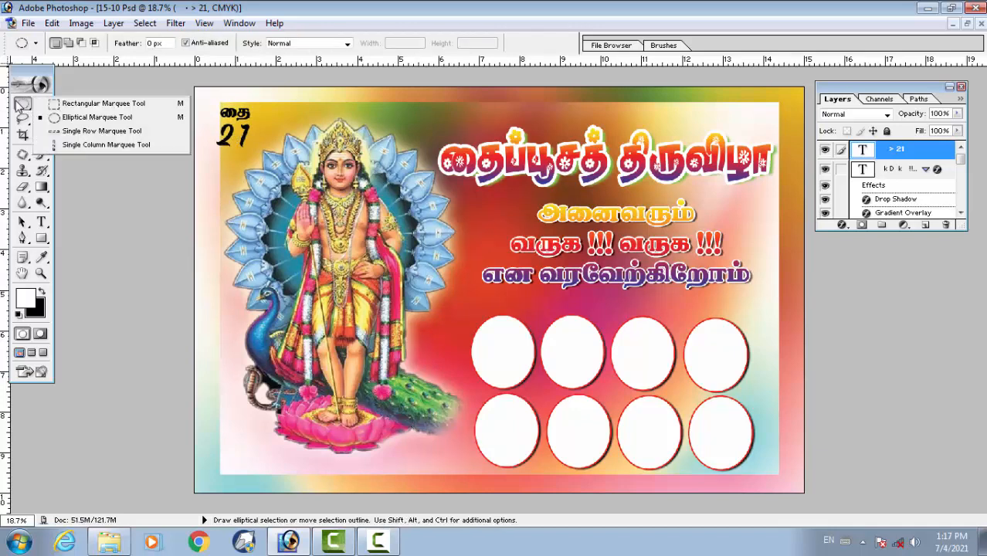
pyautogui.click(61, 104)
pyautogui.moveTo(206, 88); pyautogui.dragTo(262, 160)
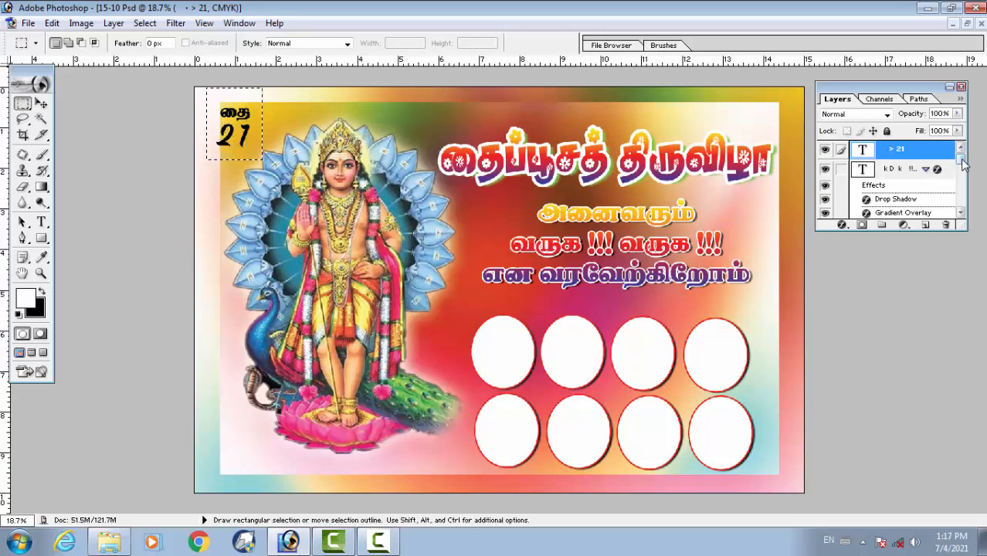
pyautogui.moveTo(961, 161); pyautogui.dragTo(964, 205)
pyautogui.click(944, 179)
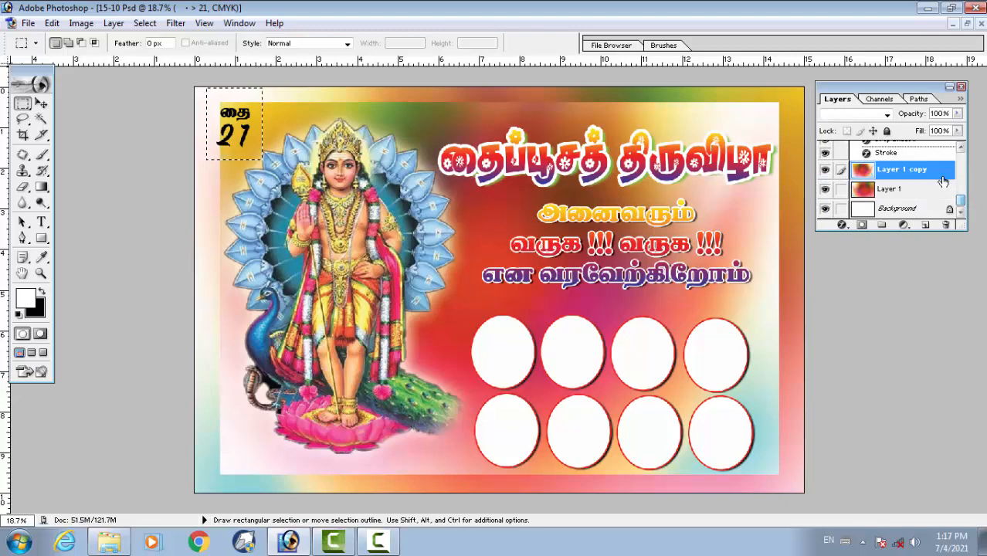
pyautogui.click(925, 225)
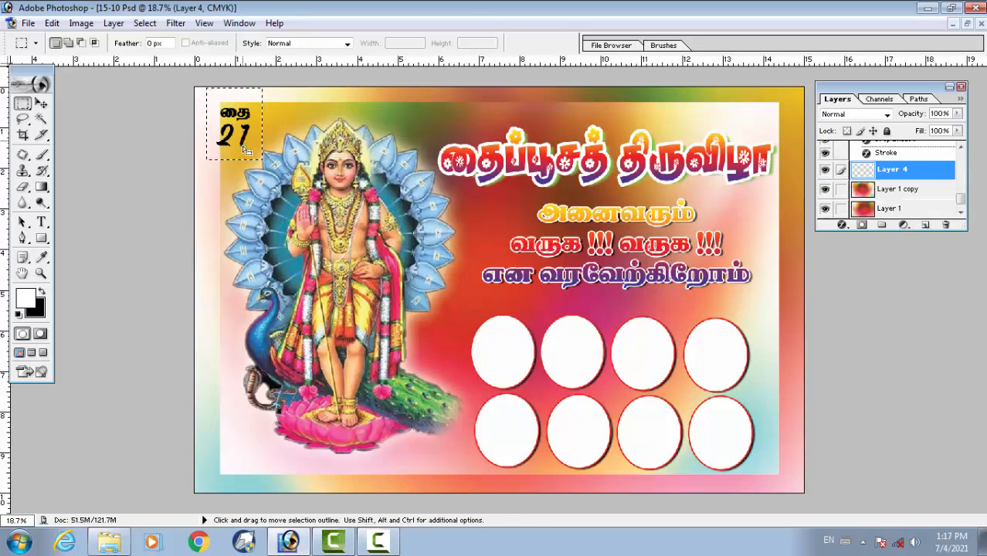
# - Fill the rectangular selection with the green 62873A sampled from the background above the deity
pyautogui.click(30, 303)
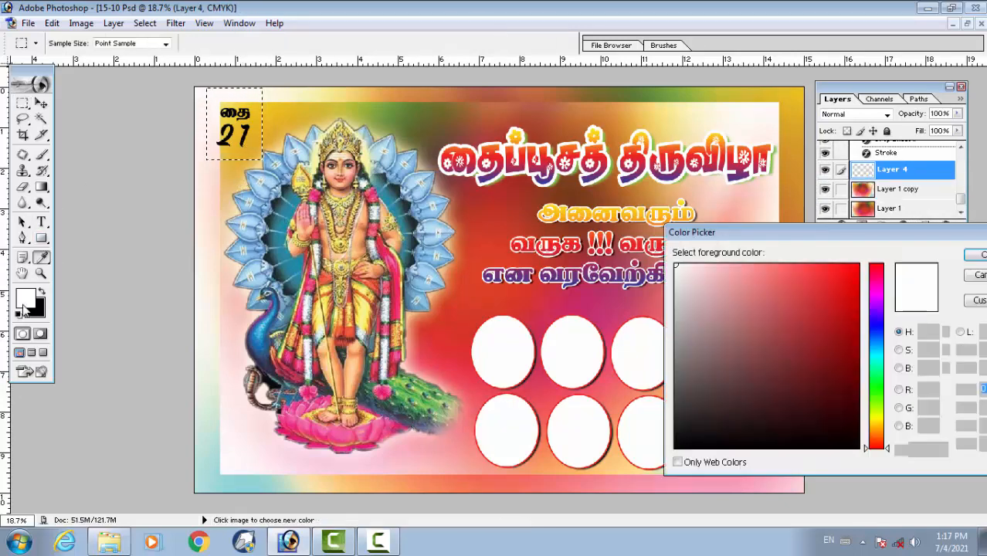
pyautogui.click(408, 105)
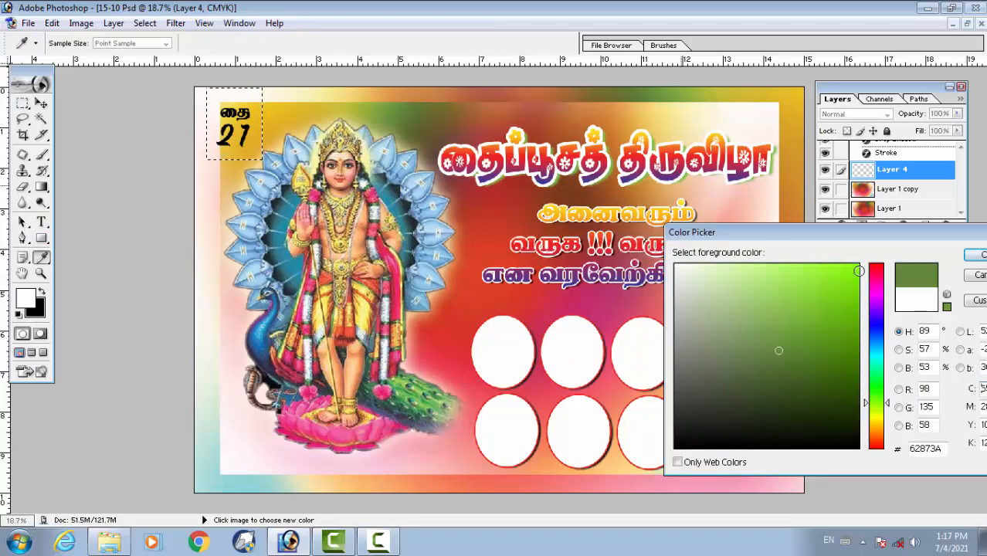
pyautogui.click(978, 255)
pyautogui.hotkey('alt', 'BackSpace')
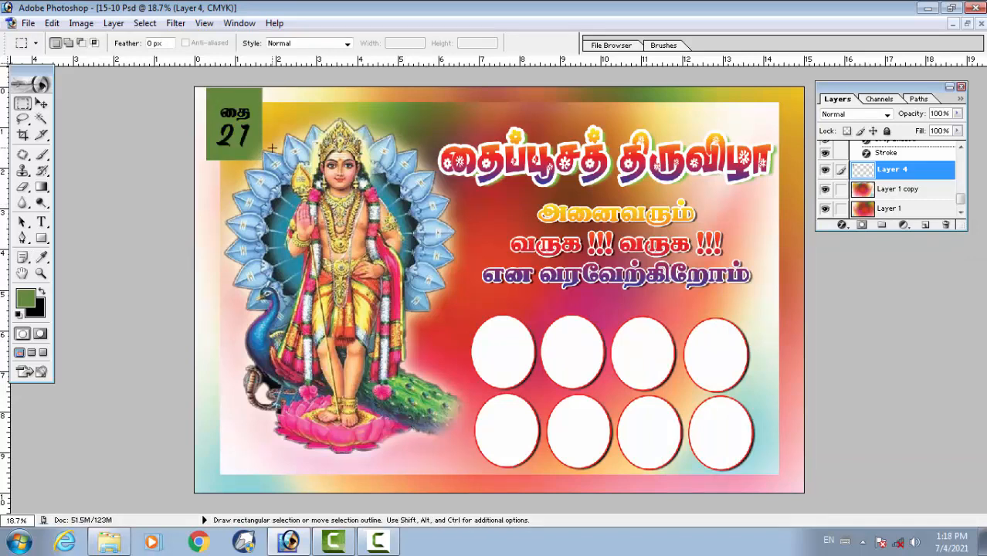
# - Stretch the green rectangle's top edge up to the canvas edge and apply the transformation
pyautogui.hotkey('ctrl', 't')
pyautogui.moveTo(233, 87); pyautogui.dragTo(234, 81)
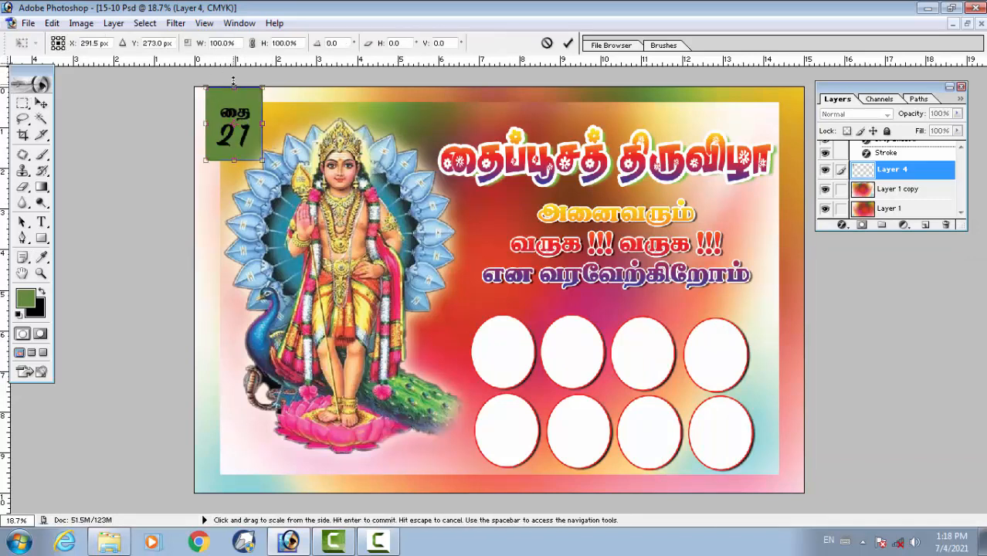
pyautogui.press('Return')
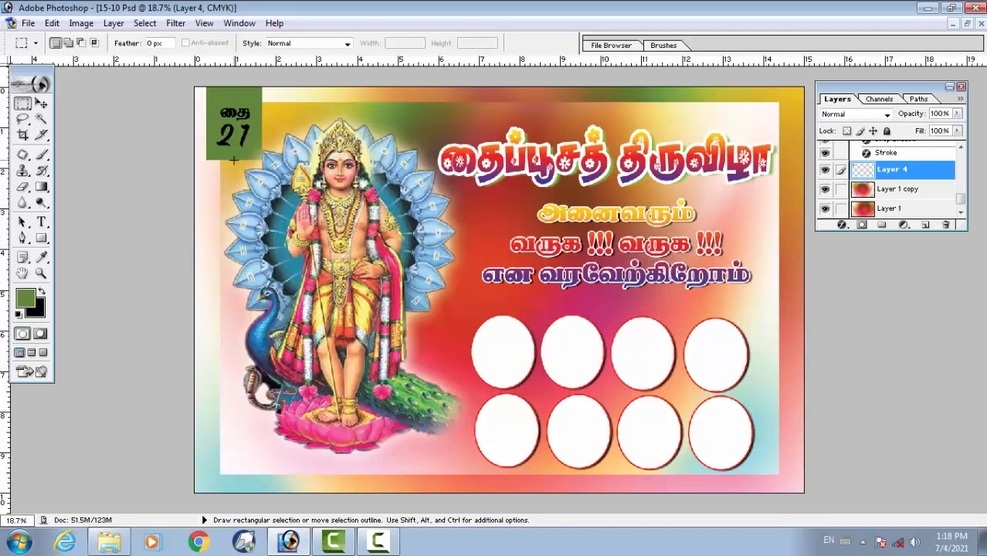
# - Choose the rough textured 32 px brush for the Eraser
pyautogui.press('e')
pyautogui.click(98, 43)
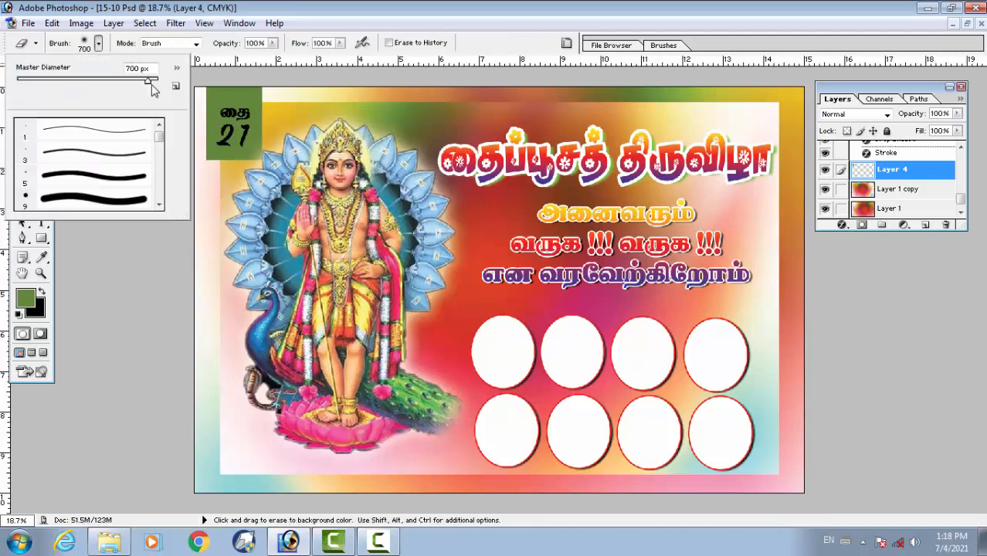
pyautogui.moveTo(159, 136); pyautogui.dragTo(163, 213)
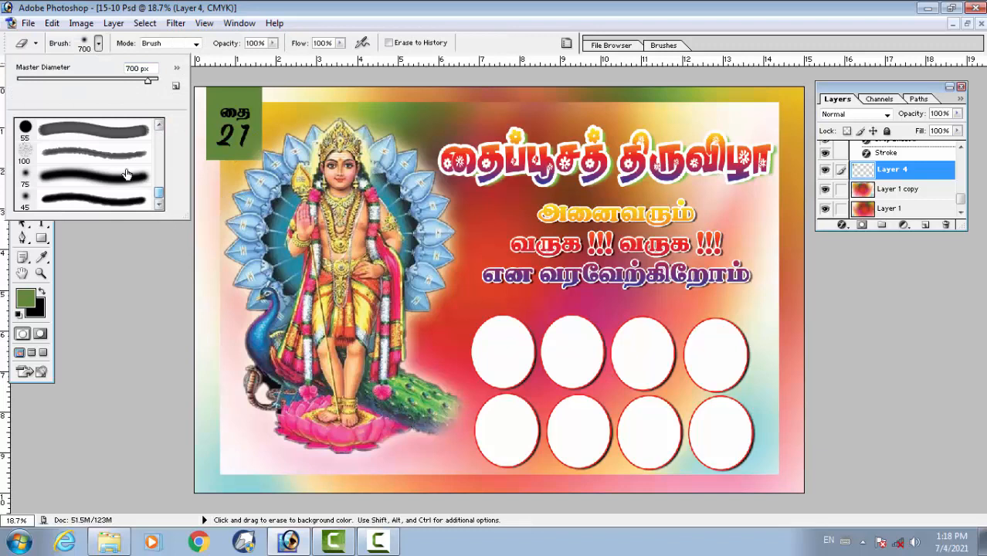
pyautogui.scroll(1, 135, 178)
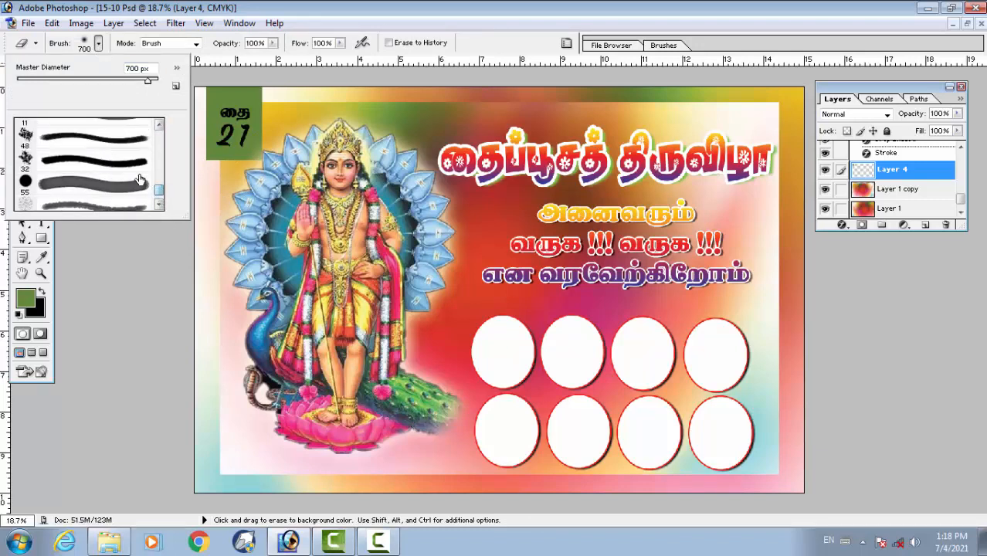
pyautogui.click(112, 163)
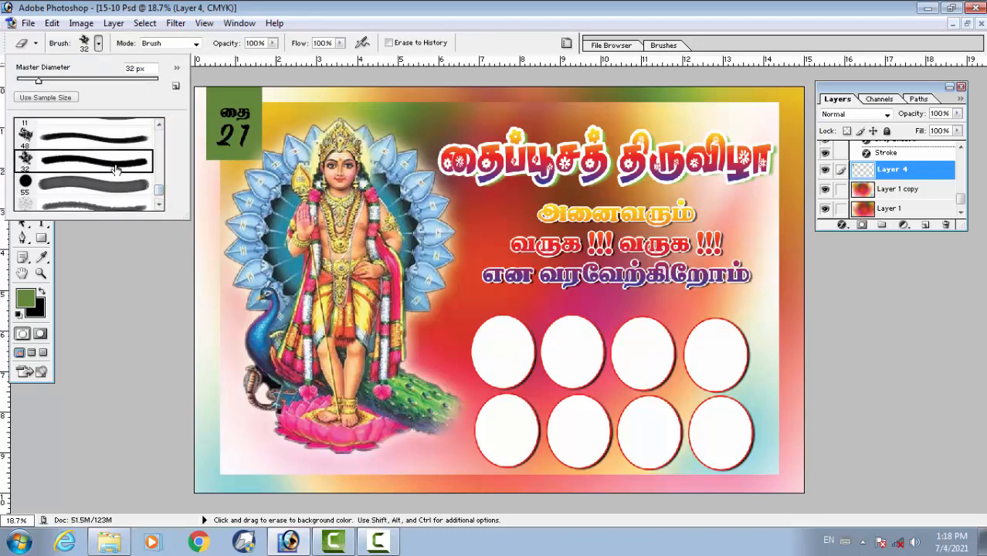
pyautogui.click(98, 44)
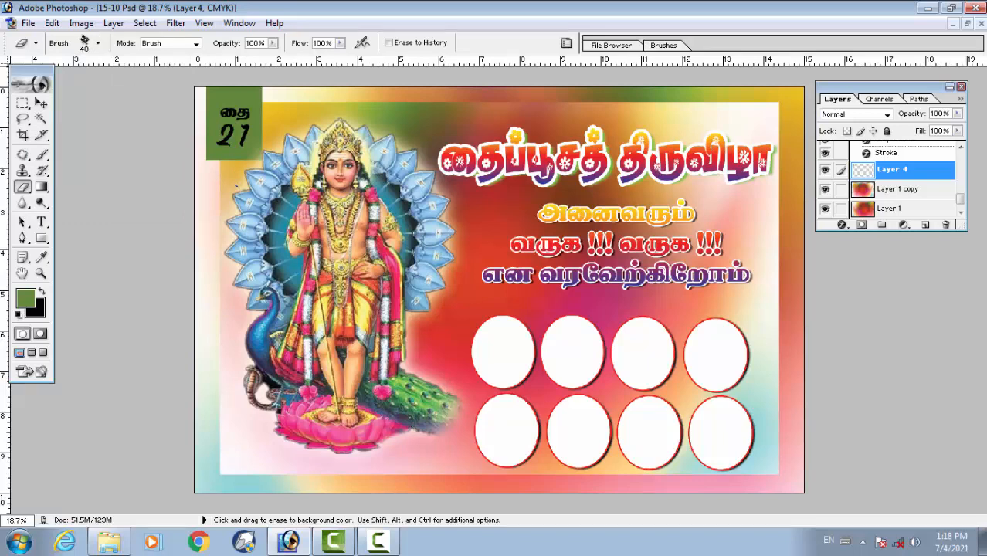
# - Enlarge the eraser brush to 300 px and erase the green rectangle's bottom edge into a ragged shape
pyautogui.press(']')
pyautogui.press(']')
pyautogui.press(']')
pyautogui.press(']')
pyautogui.press(']')
pyautogui.press(']')
pyautogui.press(']')
pyautogui.press(']')
pyautogui.moveTo(199, 154)
pyautogui.mouseDown()
pyautogui.moveTo(209, 166)
pyautogui.moveTo(253, 165)
pyautogui.mouseUp()
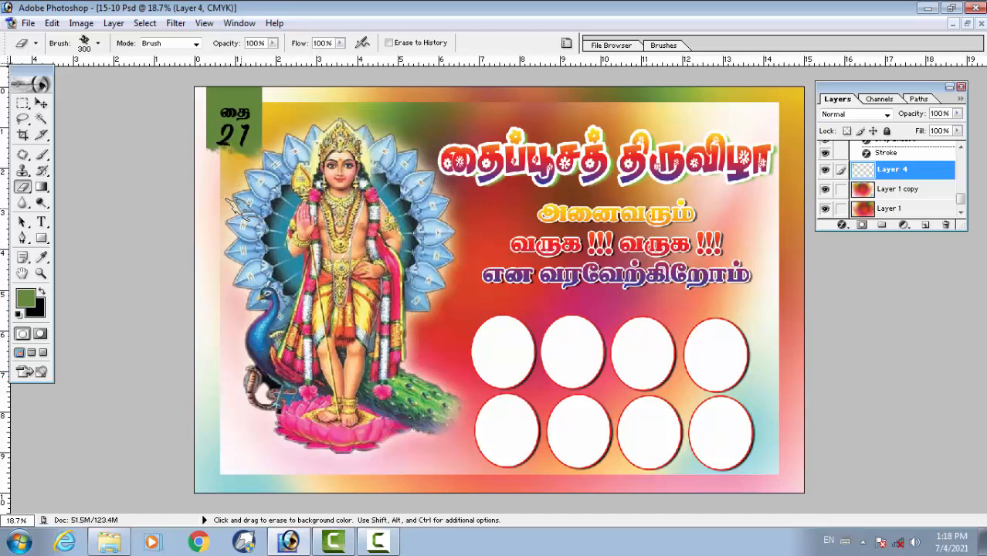
# - Recolour the "தை 21" date text white (FFFFFF) and move it up within the green tag
pyautogui.press('v')
pyautogui.press('t')
pyautogui.click(233, 135)
pyautogui.hotkey('ctrl', 'a')
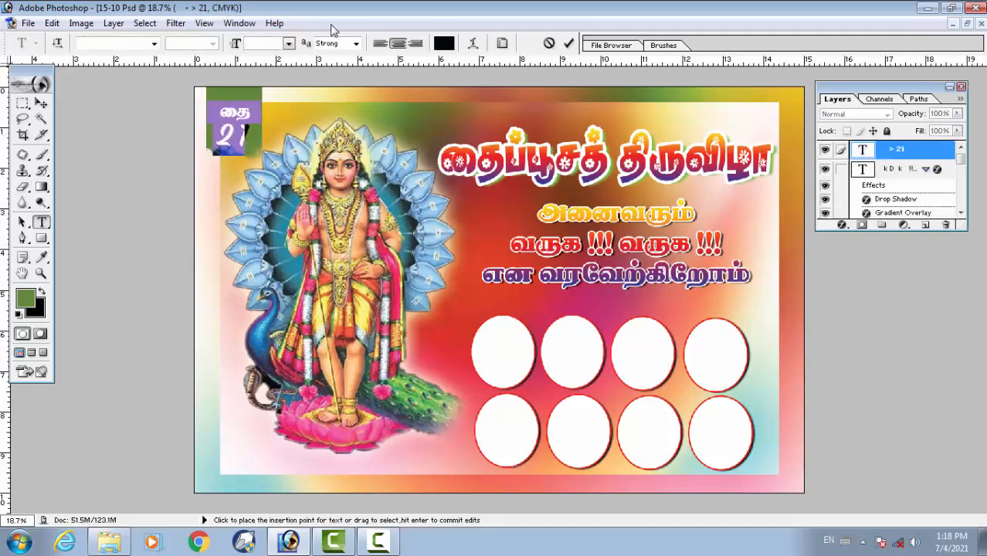
pyautogui.click(444, 43)
pyautogui.click(675, 264)
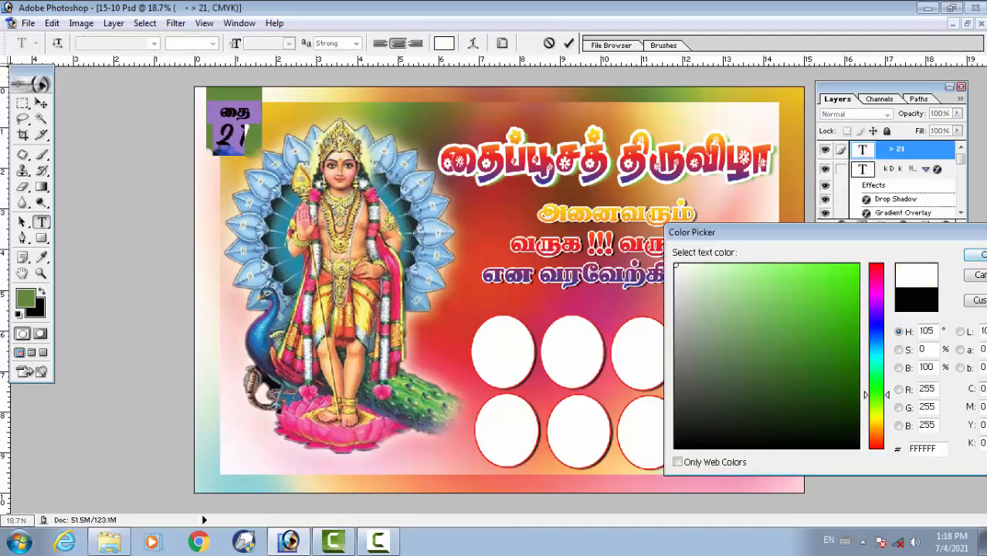
pyautogui.click(979, 255)
pyautogui.click(256, 142)
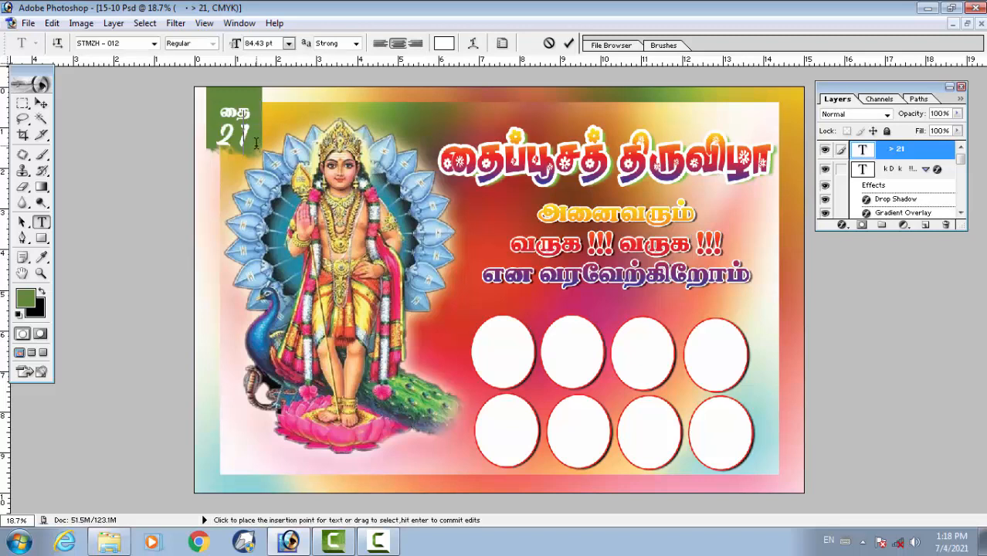
pyautogui.hotkey('ctrl', 'Return')
pyautogui.press('v')
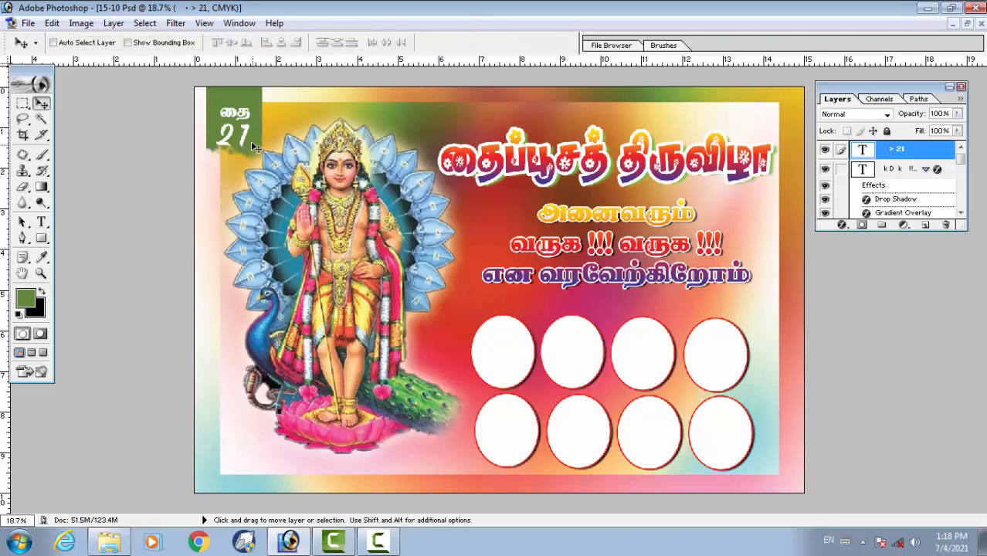
pyautogui.moveTo(255, 149); pyautogui.dragTo(249, 134)
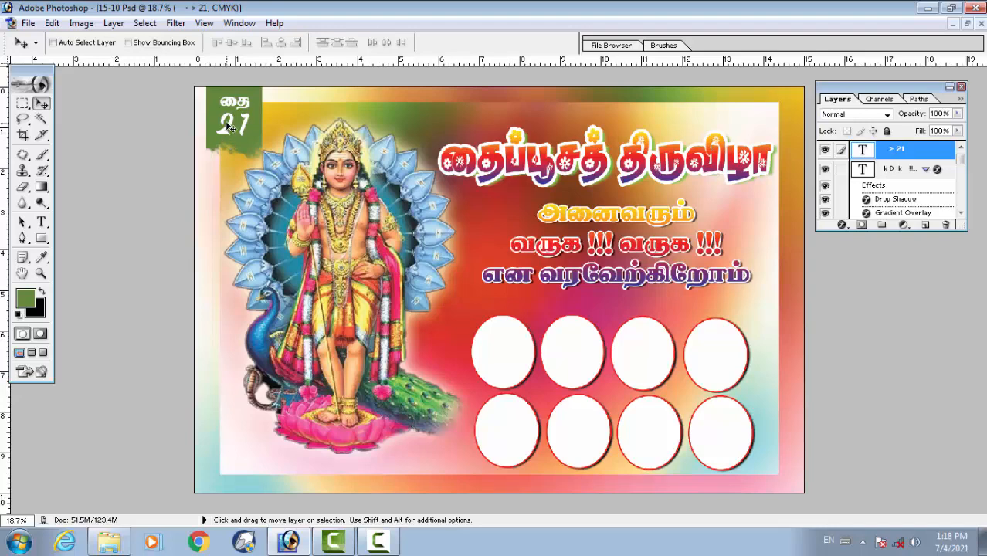
# - Add a drop shadow to the green tag on Layer 4, increasing the shadow distance slightly
pyautogui.rightClick(253, 123)
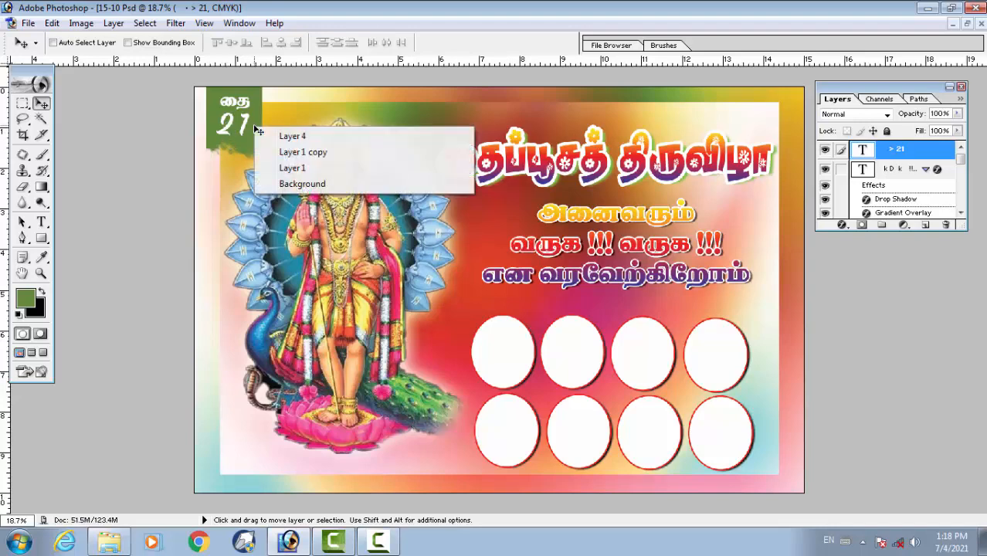
pyautogui.click(284, 136)
pyautogui.click(842, 225)
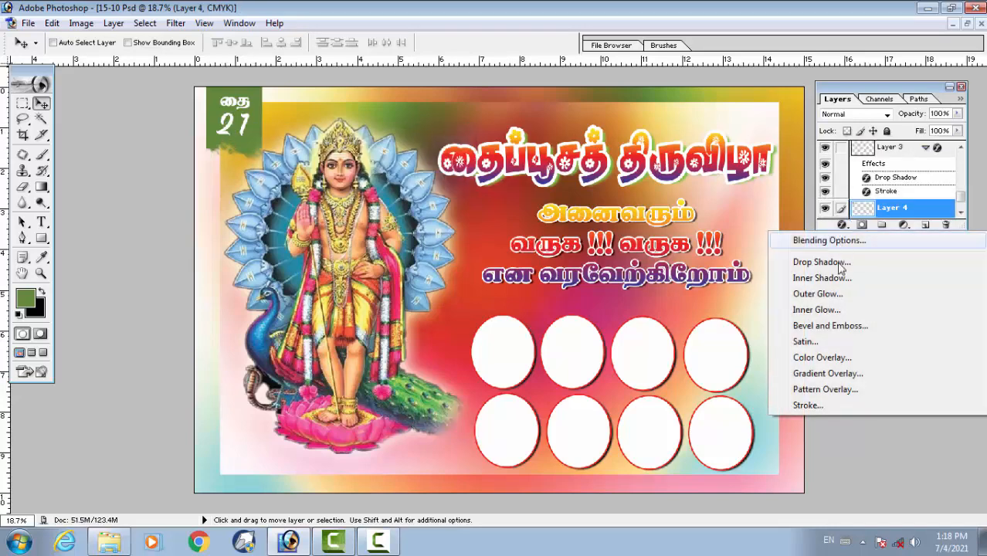
pyautogui.click(835, 262)
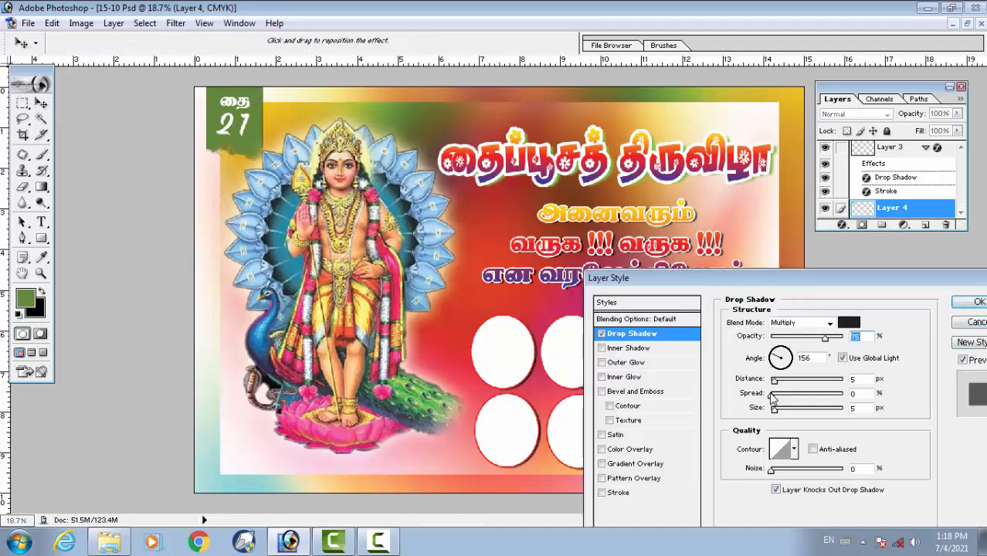
pyautogui.moveTo(774, 386); pyautogui.dragTo(779, 386)
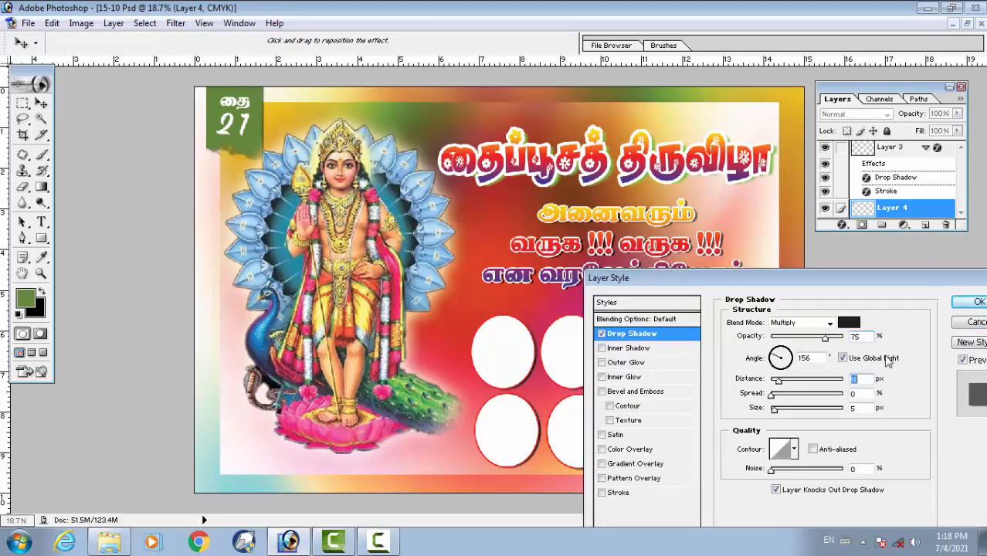
pyautogui.click(977, 301)
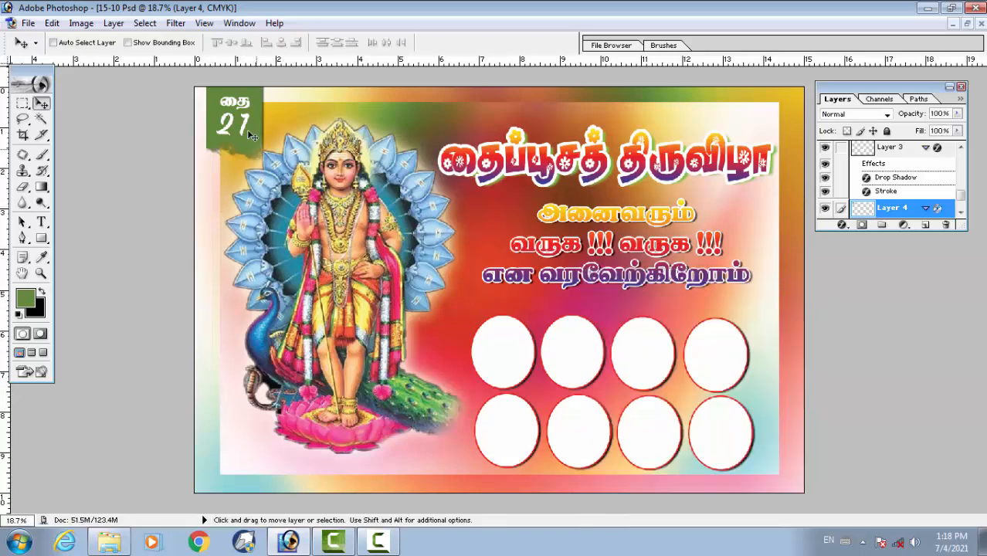
# - Add the white text "2021" in STMZH - 012 below the "21" on the green tag
pyautogui.press('t')
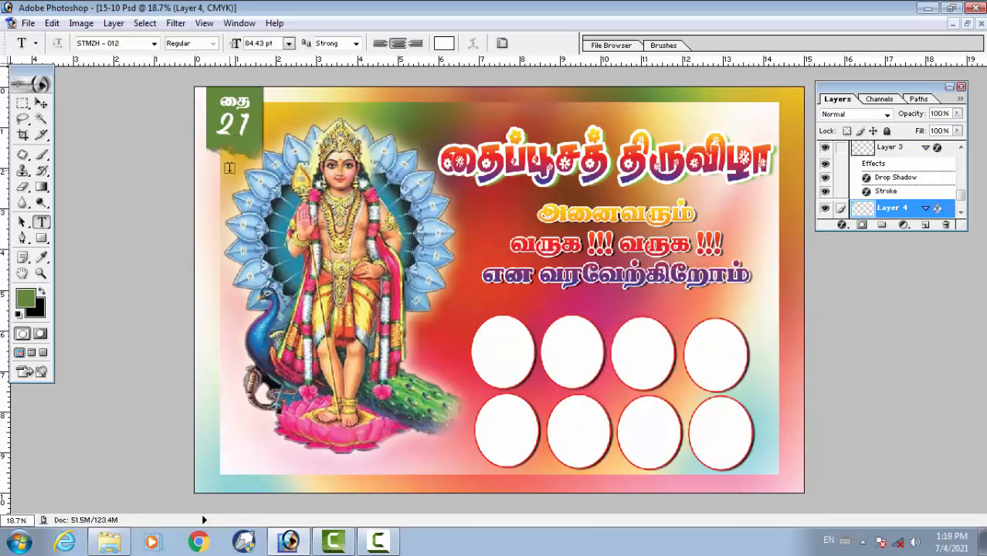
pyautogui.click(230, 164)
pyautogui.write('2021')
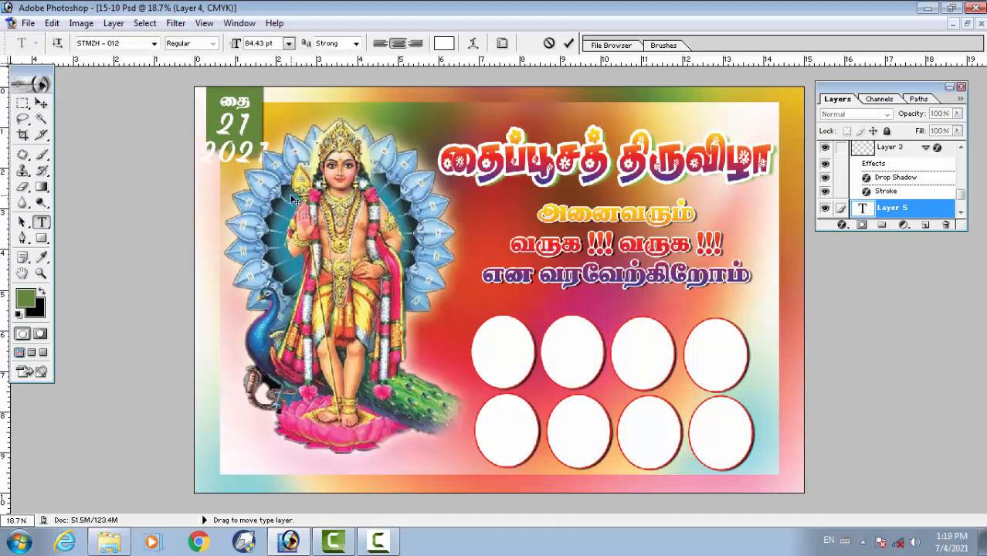
pyautogui.hotkey('ctrl', 'Return')
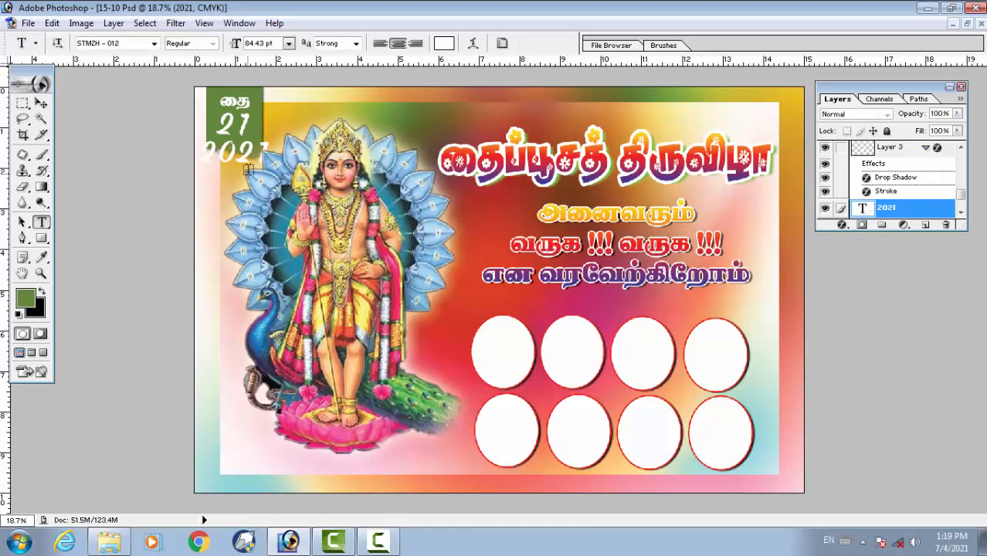
# - Scale the "2021" text down to about 50.74 pt and place it directly beneath the "21"
pyautogui.hotkey('ctrl', 't')
pyautogui.moveTo(250, 155); pyautogui.dragTo(245, 150)
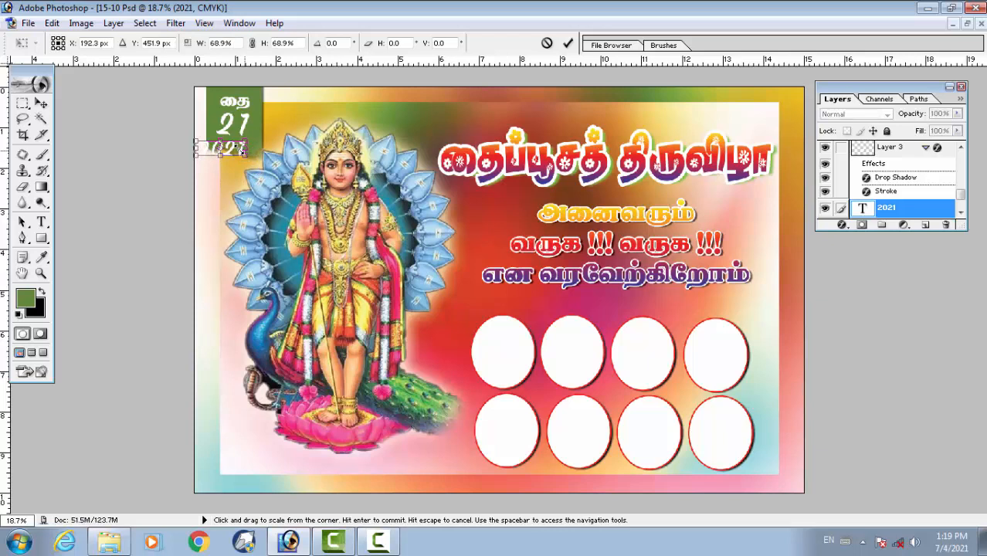
pyautogui.press('Return')
pyautogui.press('t')
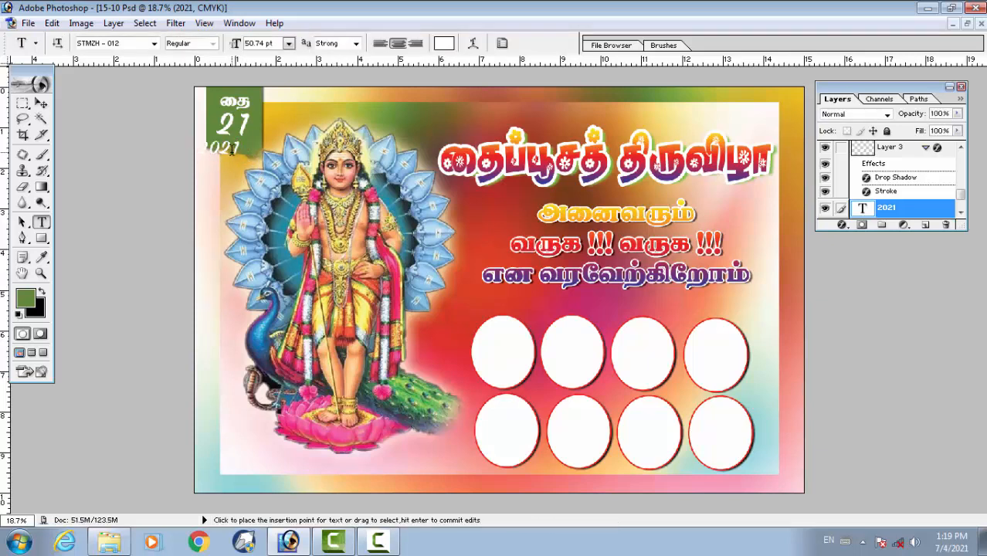
pyautogui.press('v')
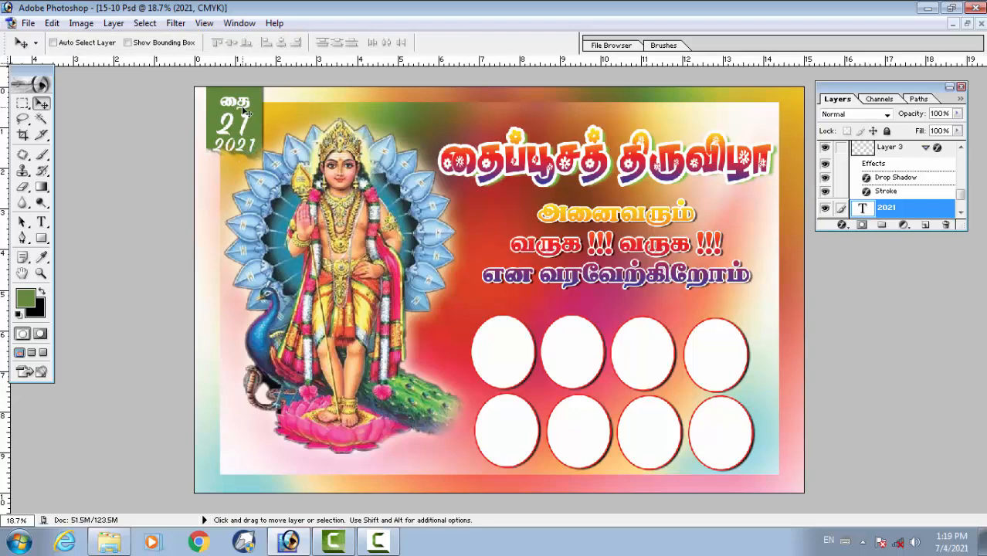
# - Nudge the "தை 21" text up on the tag and move "2021" slightly up and to the right beneath it
pyautogui.rightClick(244, 110)
pyautogui.click(249, 117)
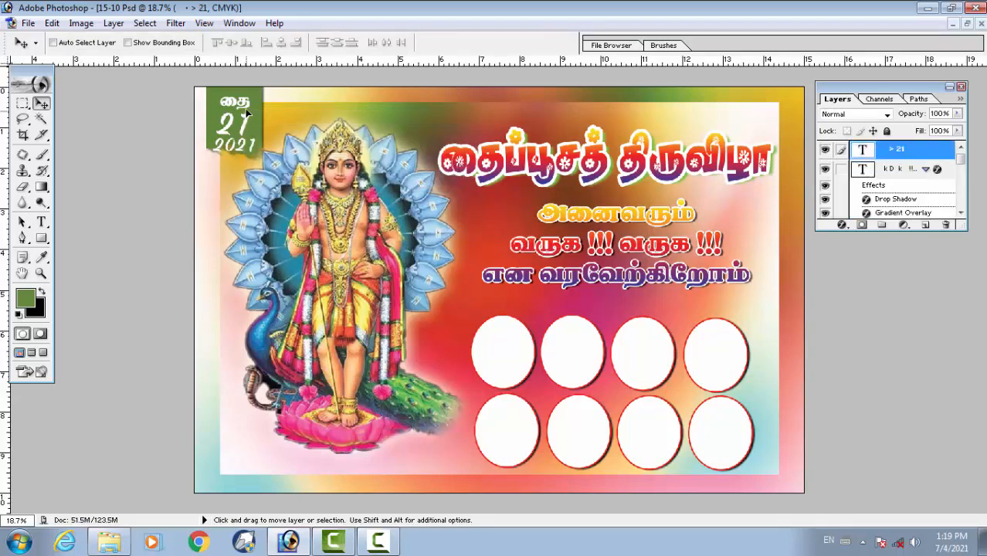
pyautogui.hotkey('shift', 'Up')
pyautogui.hotkey('shift', 'Up')
pyautogui.hotkey('shift', 'Up')
pyautogui.rightClick(247, 148)
pyautogui.click(258, 155)
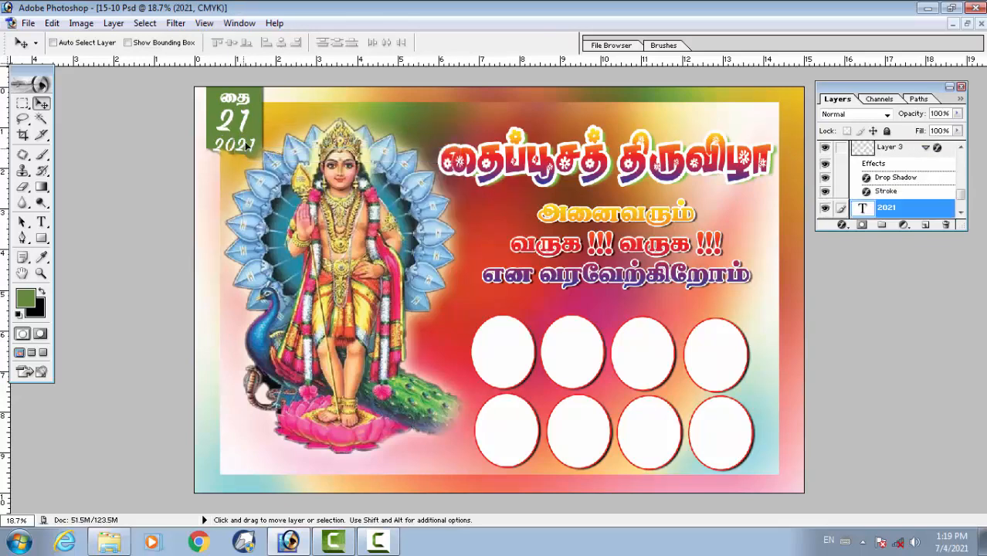
pyautogui.moveTo(246, 146); pyautogui.dragTo(249, 145)
# - Change the font of the "2021" text to STMZH - 014
pyautogui.press('t')
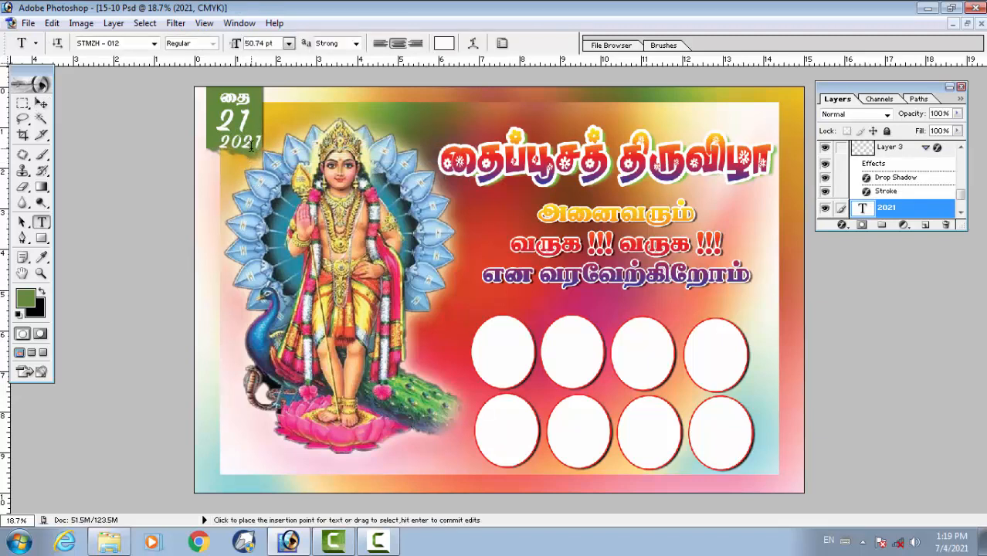
pyautogui.doubleClick(247, 143)
pyautogui.click(109, 45)
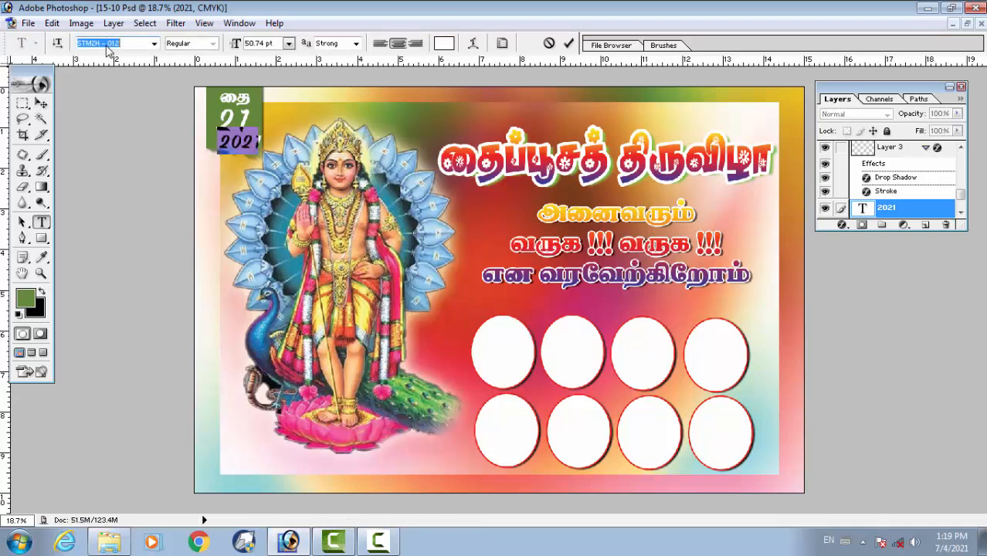
pyautogui.press('Down')
pyautogui.press('Down')
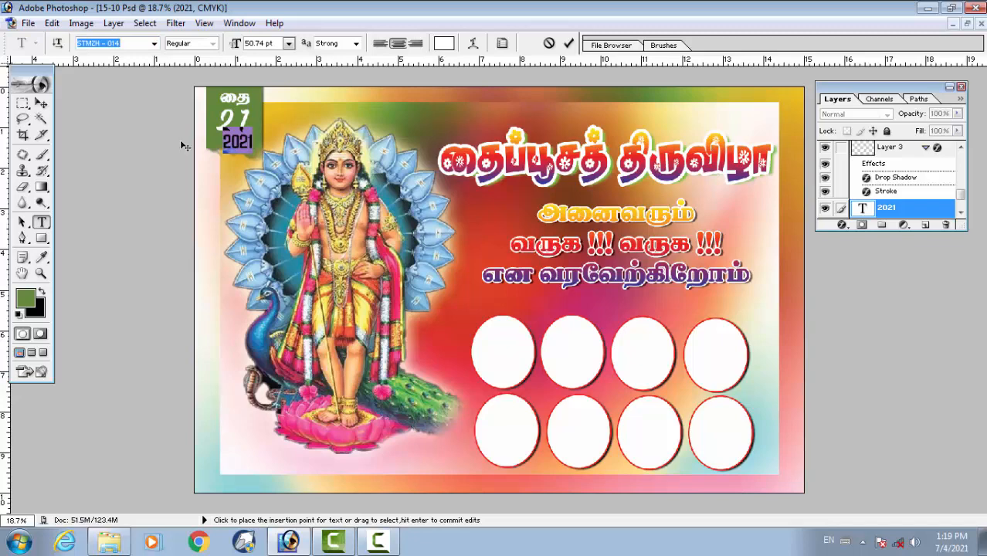
# - Colour the "2021" text black and shift it to the lower right corner of the green tag
pyautogui.click(444, 43)
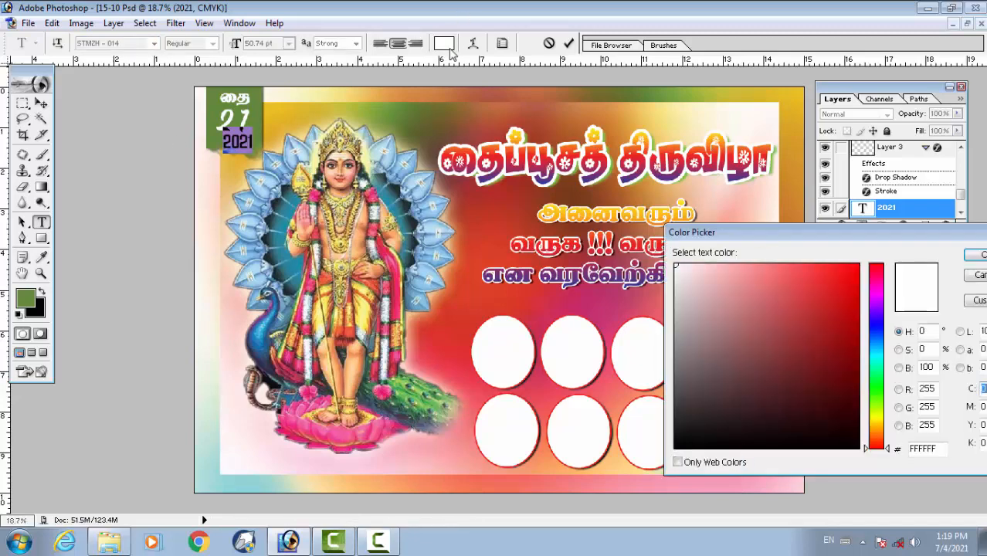
pyautogui.click(841, 426)
pyautogui.click(978, 254)
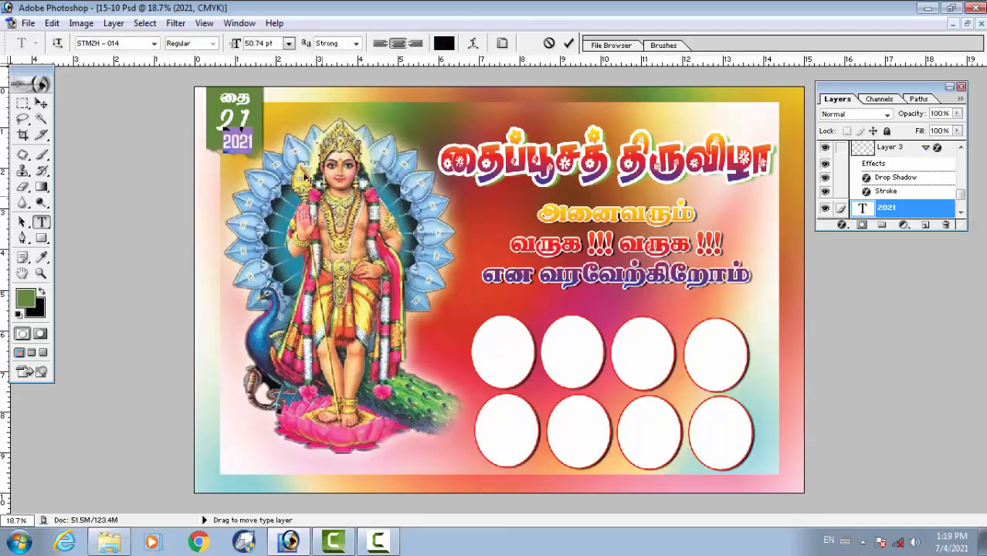
pyautogui.click(255, 139)
pyautogui.hotkey('ctrl', 'Return')
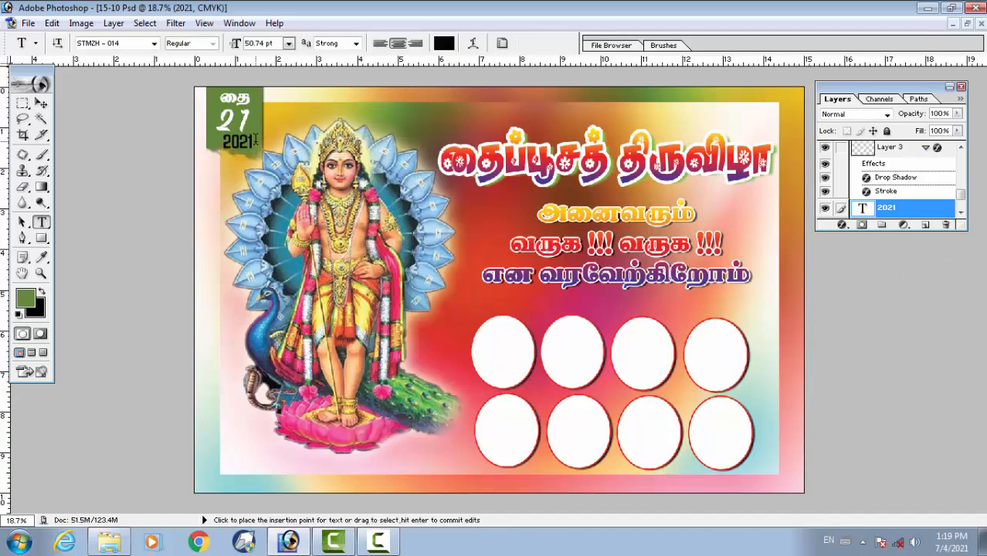
pyautogui.press('v')
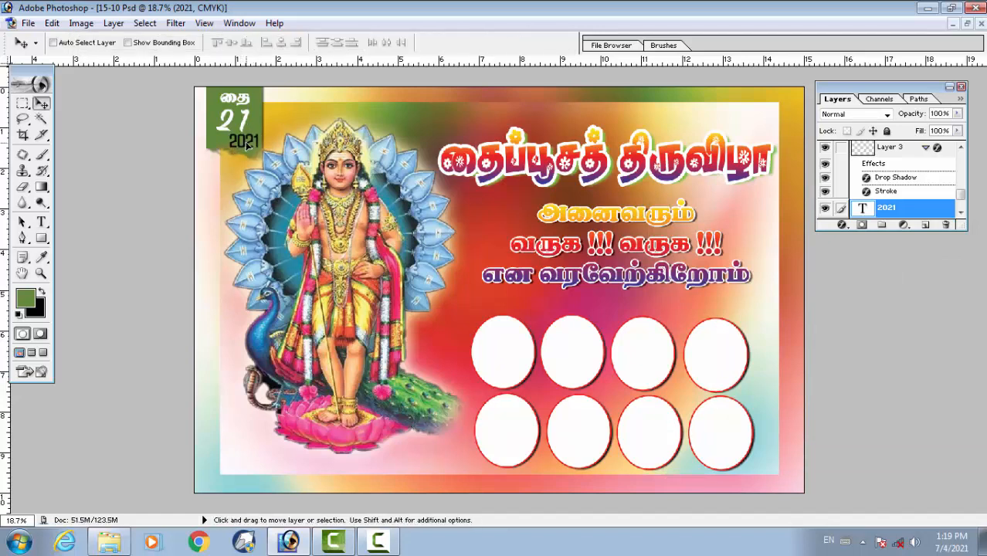
pyautogui.moveTo(247, 142); pyautogui.dragTo(248, 141)
# - Apply a Gradient Overlay with the Blue, Red, Yellow preset to the "தை 21" text
pyautogui.rightClick(240, 109)
pyautogui.click(254, 104)
pyautogui.click(842, 224)
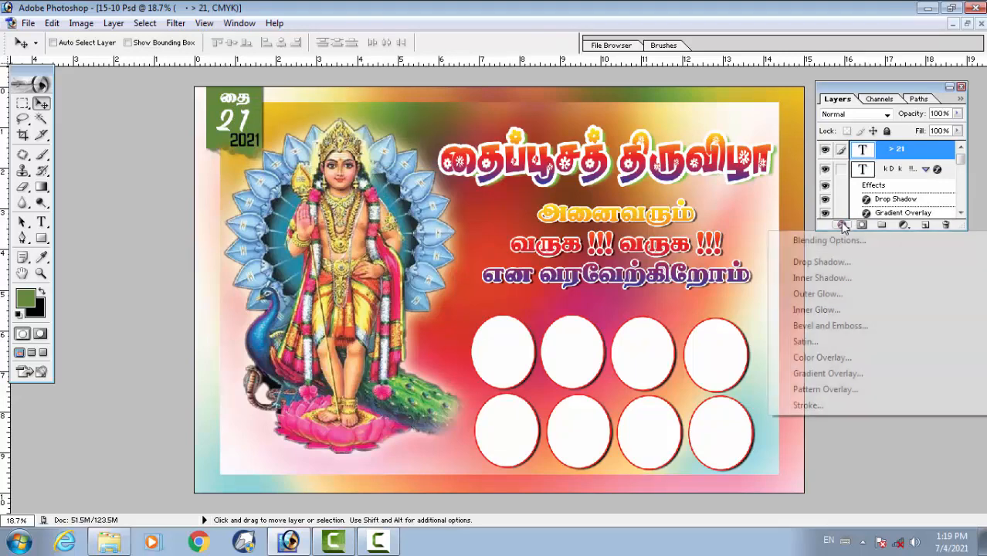
pyautogui.click(835, 376)
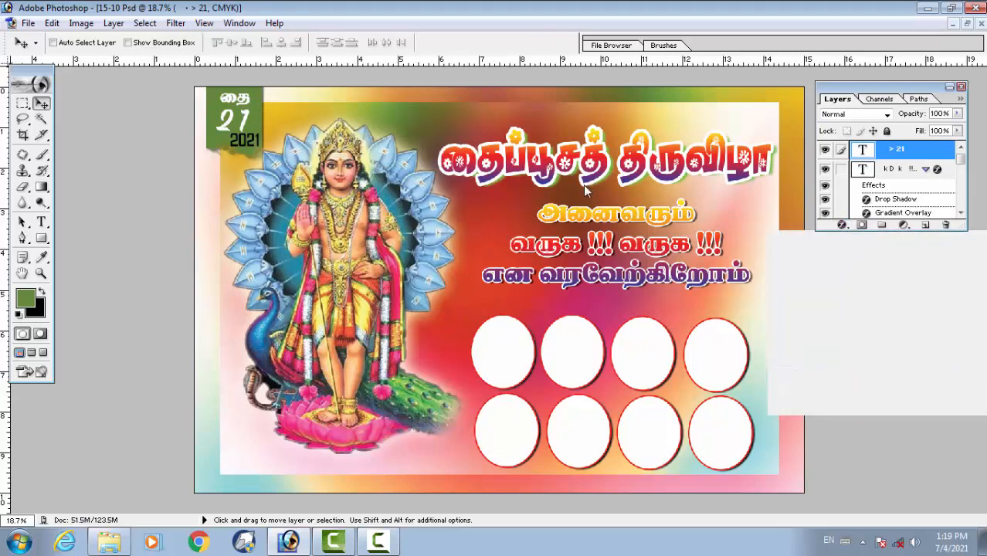
pyautogui.click(795, 352)
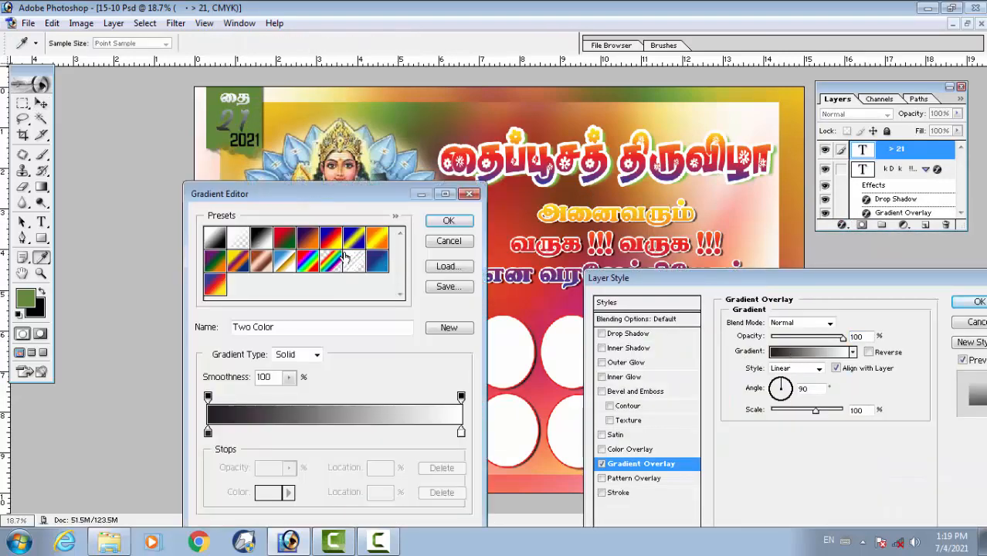
pyautogui.click(310, 261)
pyautogui.click(325, 243)
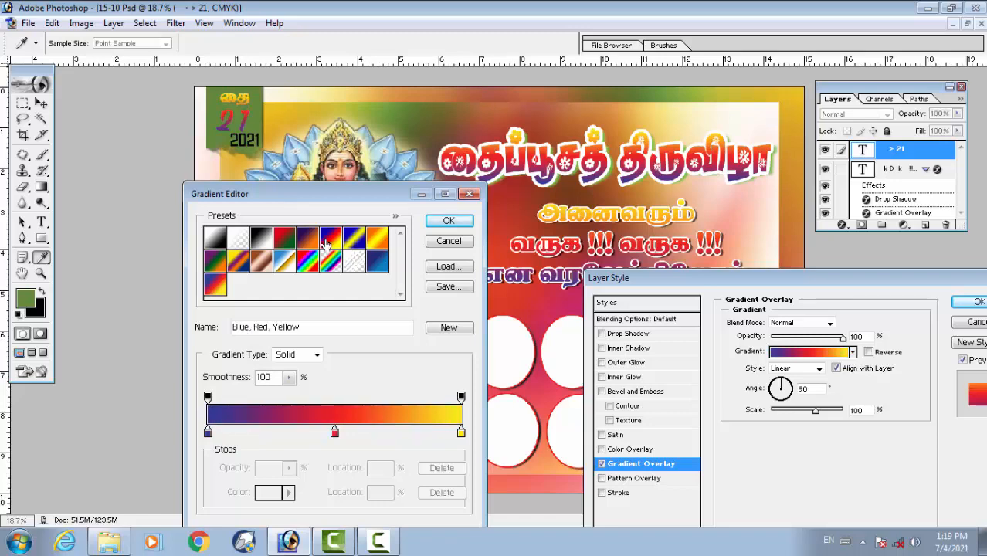
pyautogui.click(449, 222)
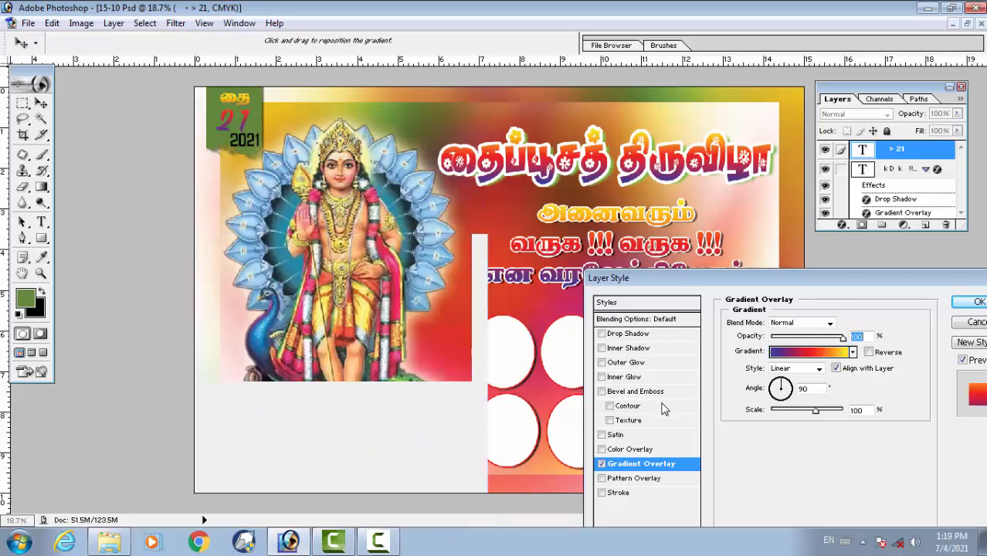
# - Add Bevel and Emboss with Contour and a white outside stroke of about 13 px to the "தை 21" text
pyautogui.click(652, 406)
pyautogui.click(649, 403)
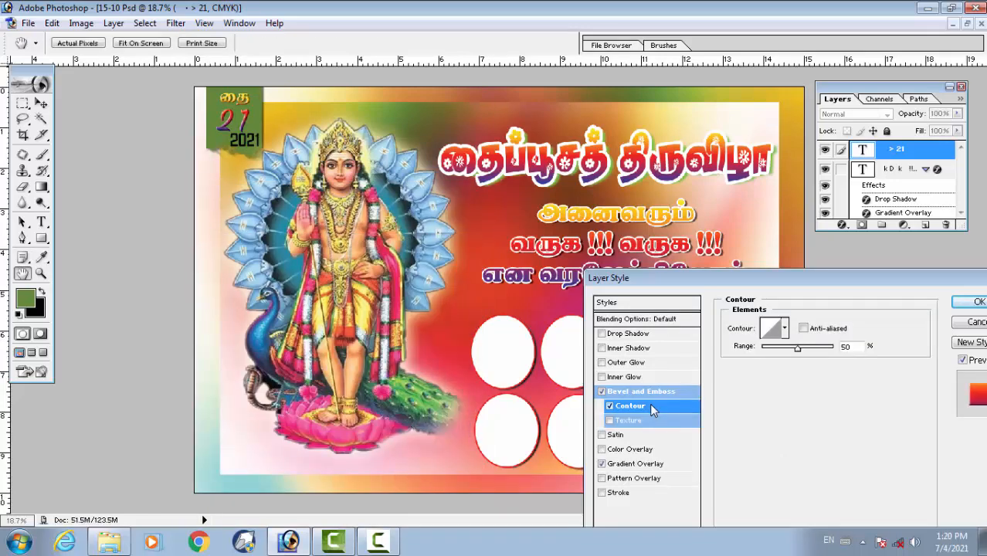
pyautogui.click(619, 493)
pyautogui.click(757, 407)
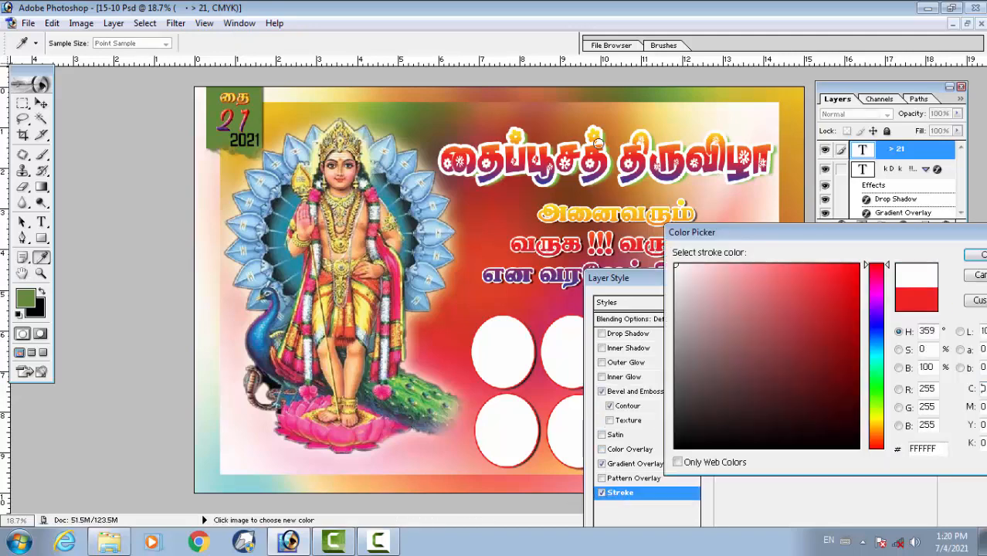
pyautogui.click(976, 255)
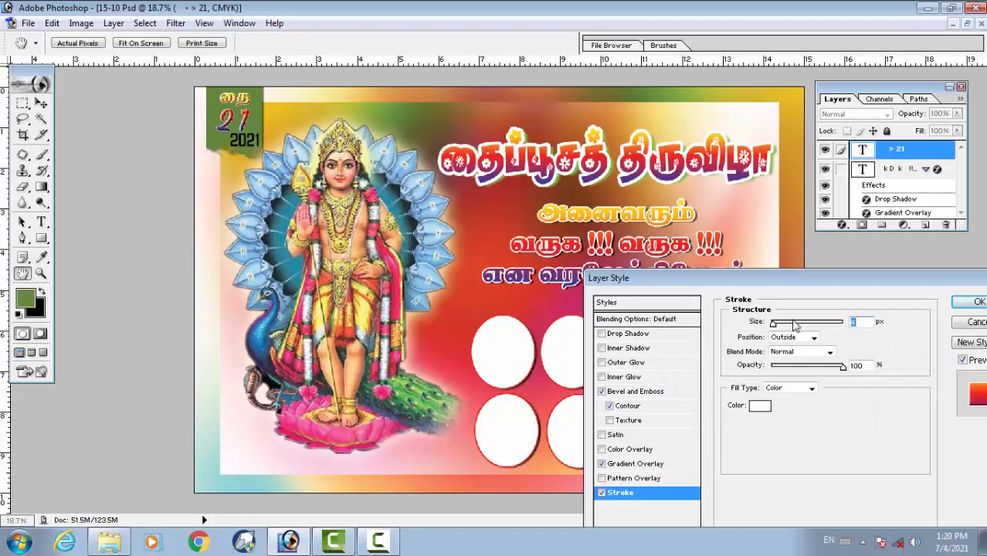
pyautogui.press('Up')
pyautogui.press('Up')
pyautogui.press('Up')
pyautogui.press('Up')
pyautogui.press('Up')
pyautogui.press('Up')
pyautogui.press('Up')
pyautogui.press('Up')
pyautogui.press('Up')
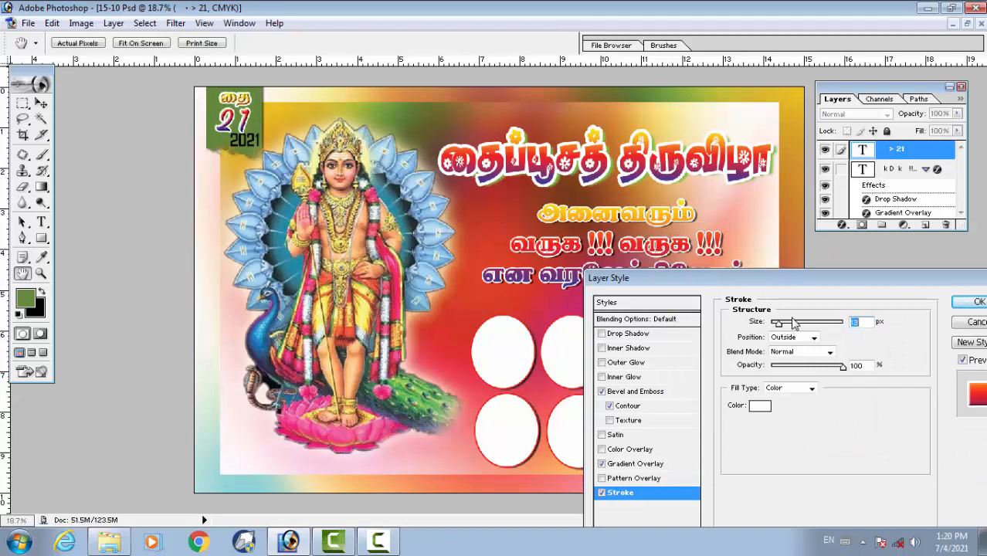
pyautogui.click(973, 302)
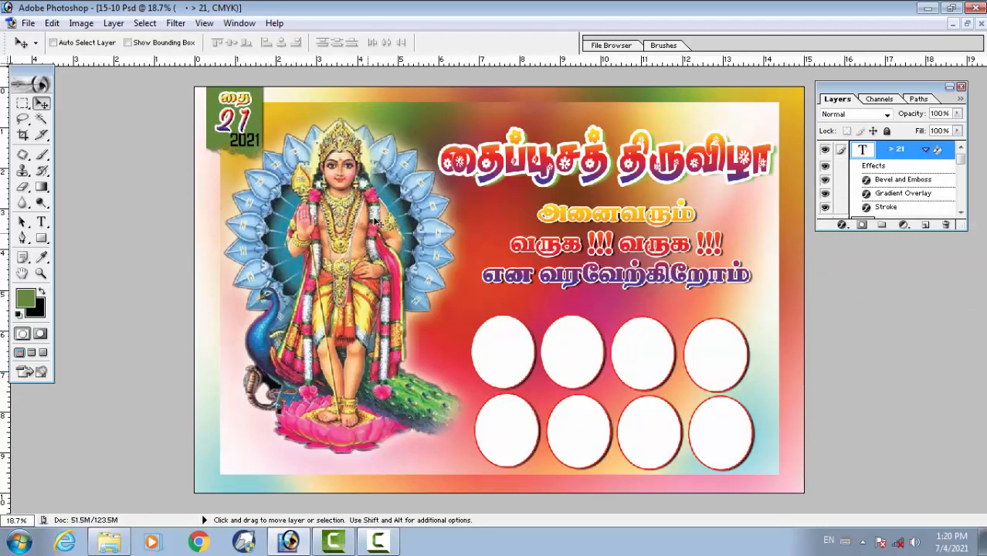
# - Recolour the "2021" text on the green date tag white
pyautogui.rightClick(252, 146)
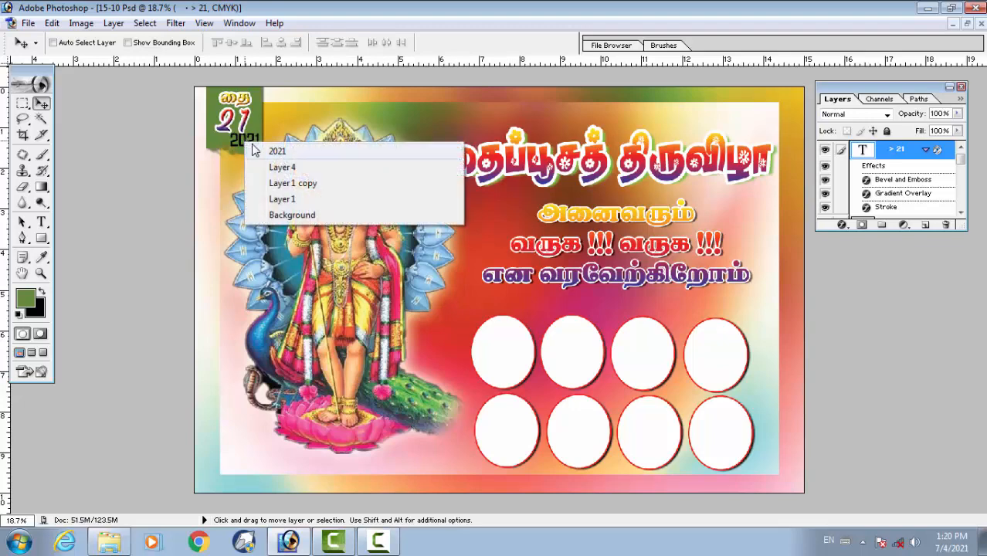
pyautogui.click(256, 146)
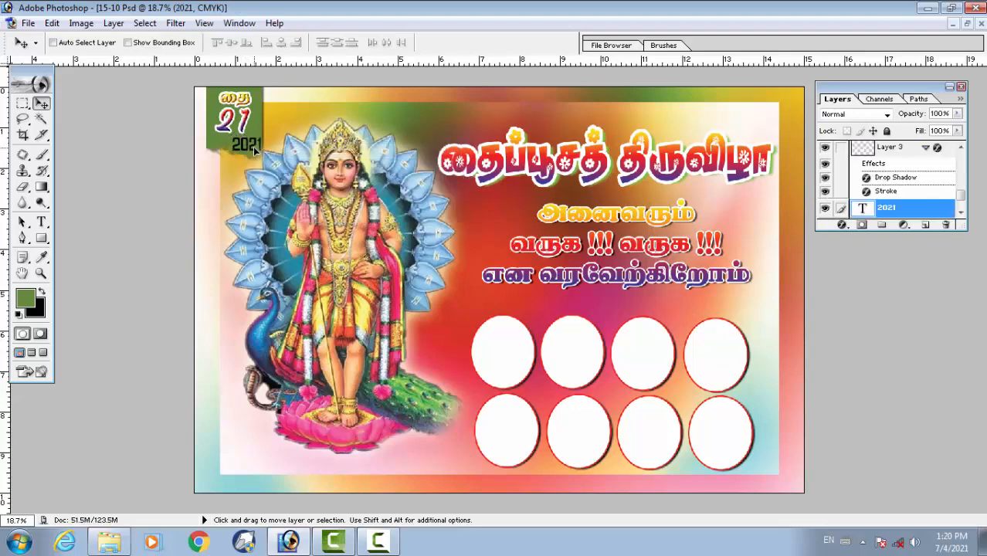
pyautogui.press('t')
pyautogui.doubleClick(248, 144)
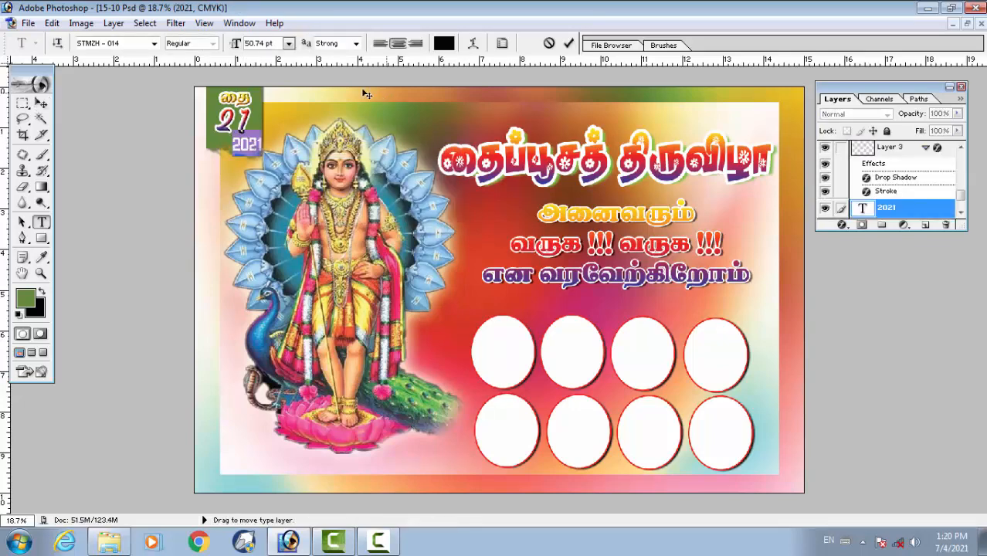
pyautogui.click(441, 45)
pyautogui.click(676, 264)
pyautogui.click(965, 254)
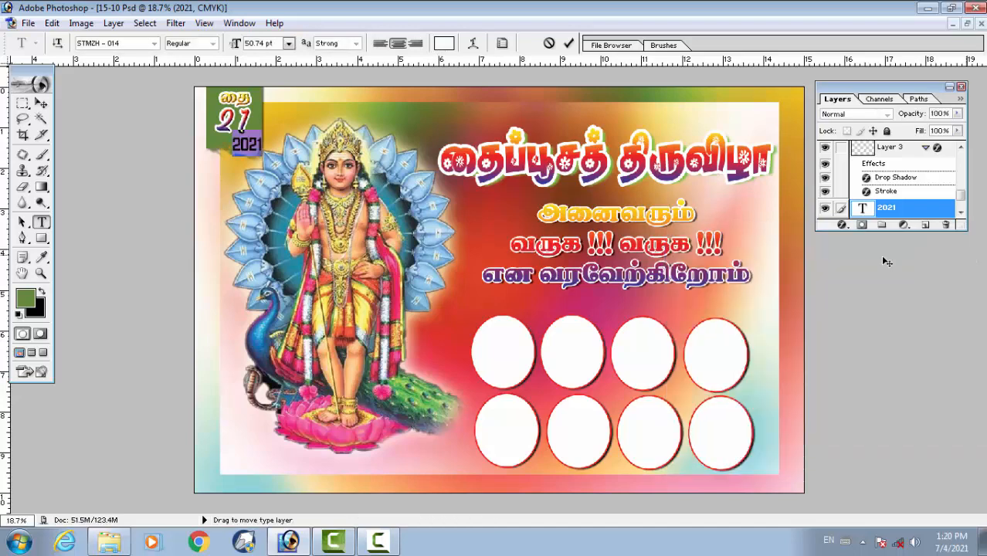
pyautogui.click(249, 145)
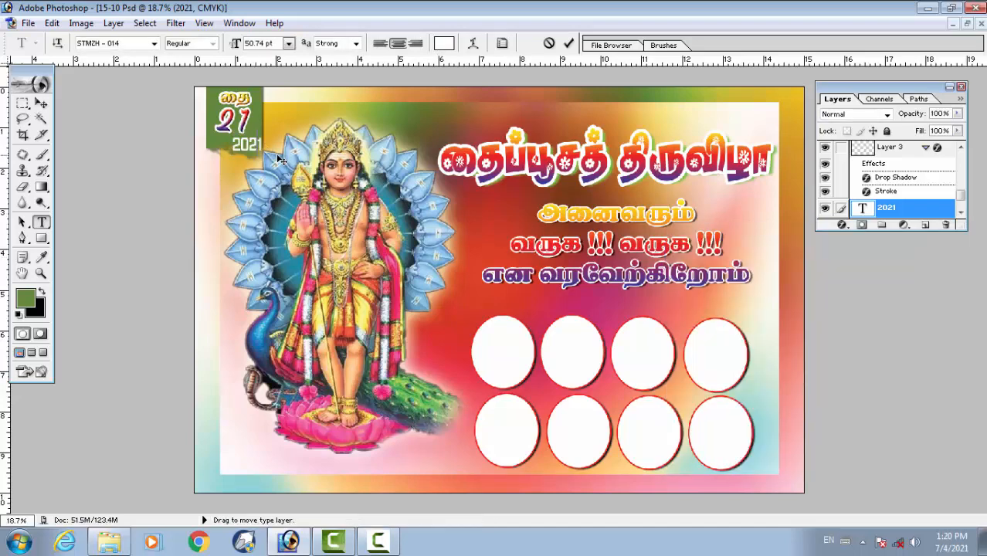
pyautogui.hotkey('ctrl', 'Return')
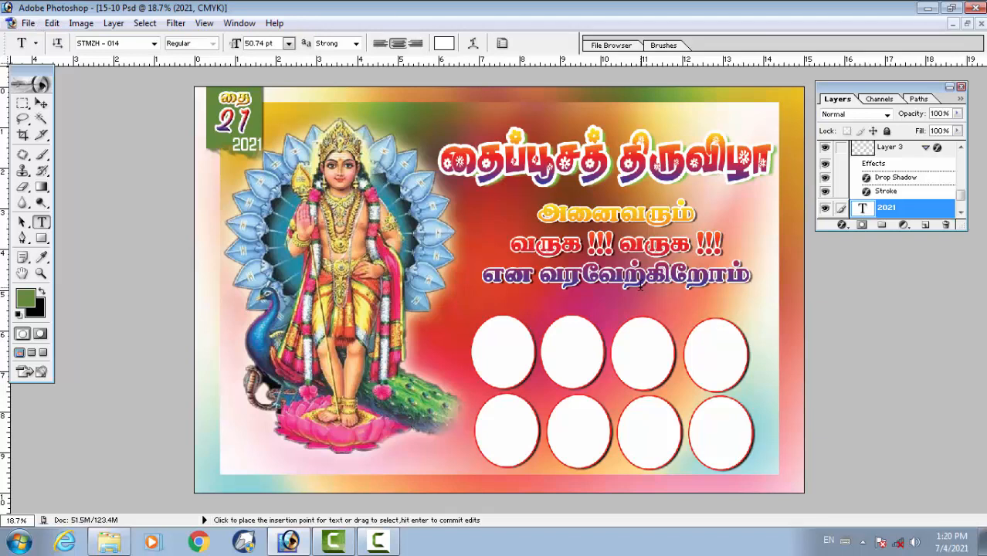
# - Shift the three-line Tamil welcome message slightly down and to the left, between the heading and the oval frames
pyautogui.press('v')
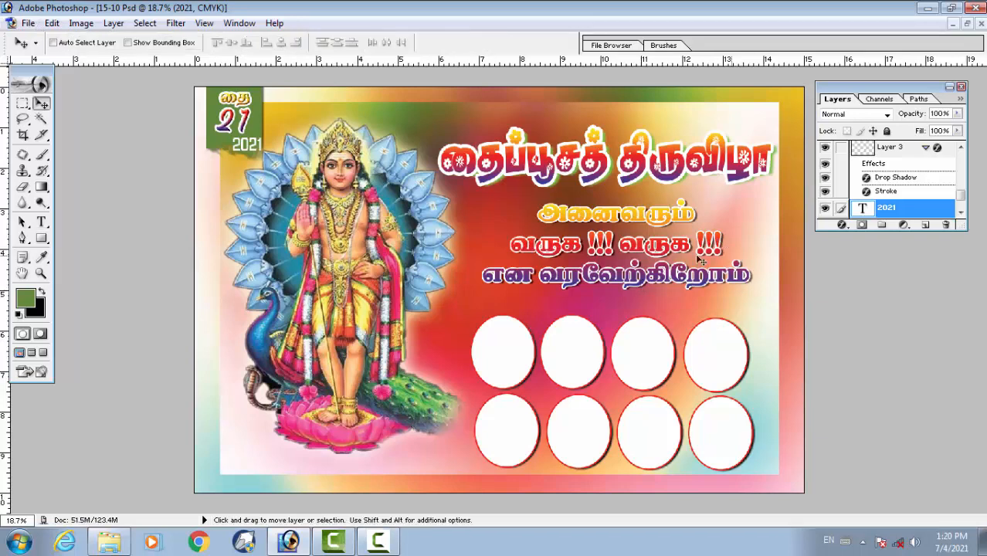
pyautogui.rightClick(618, 218)
pyautogui.click(622, 222)
pyautogui.moveTo(617, 217); pyautogui.dragTo(613, 224)
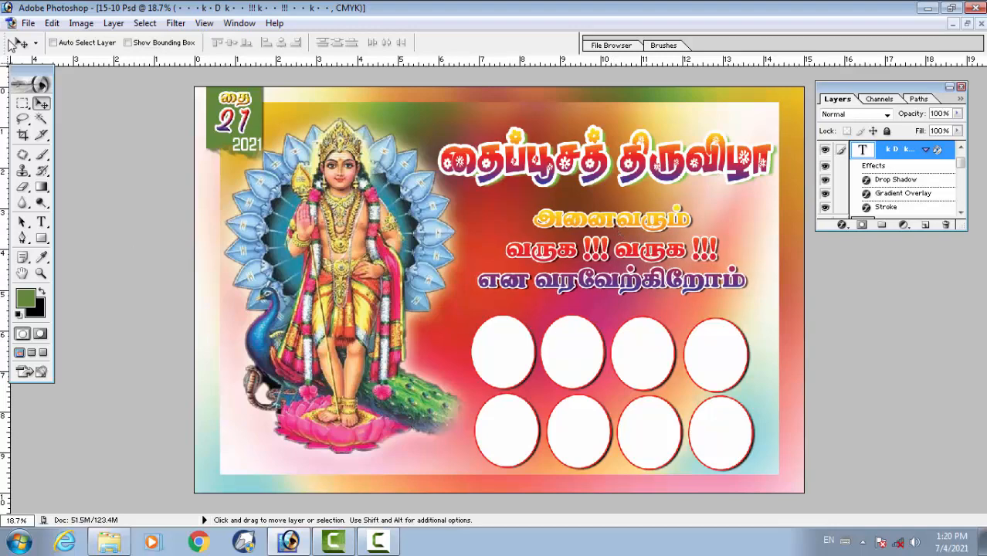
# - Save the Thaipusam festival design
pyautogui.click(28, 23)
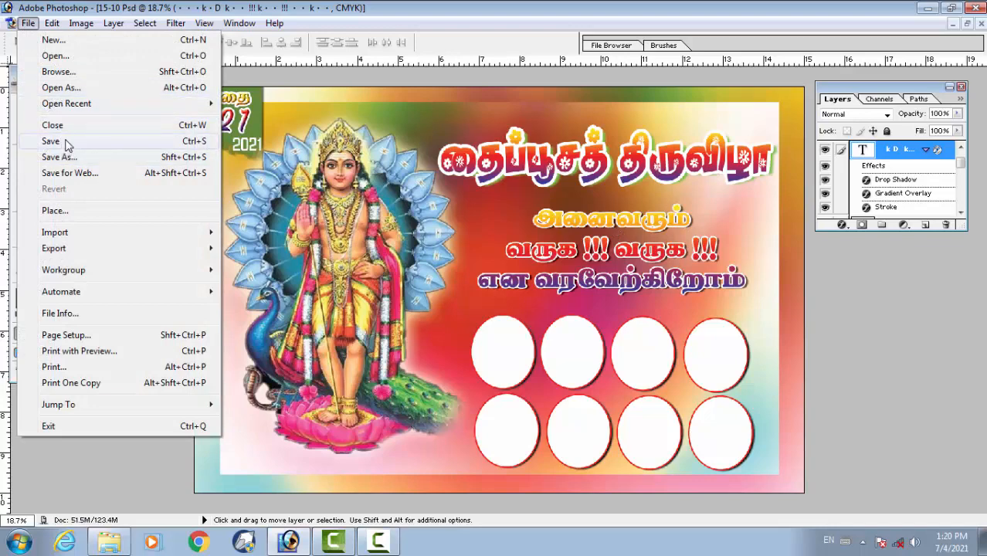